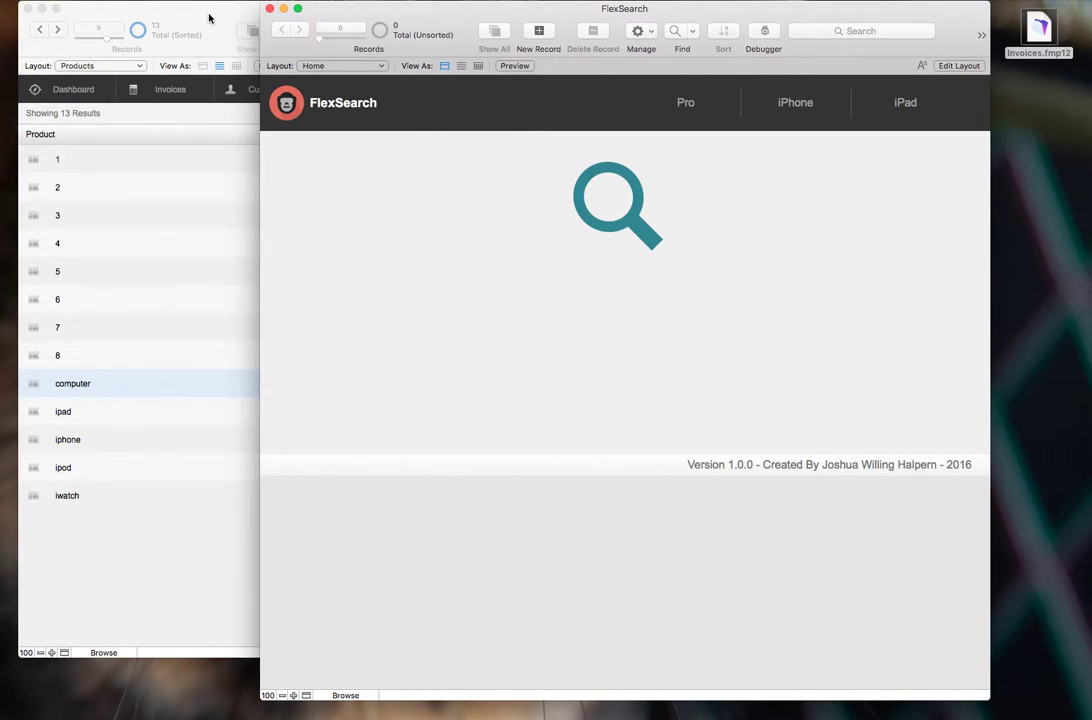
# Look through the Dashboard, Invoices, Customers and Products sections of the Invoices file.
pyautogui.click(252, 27)
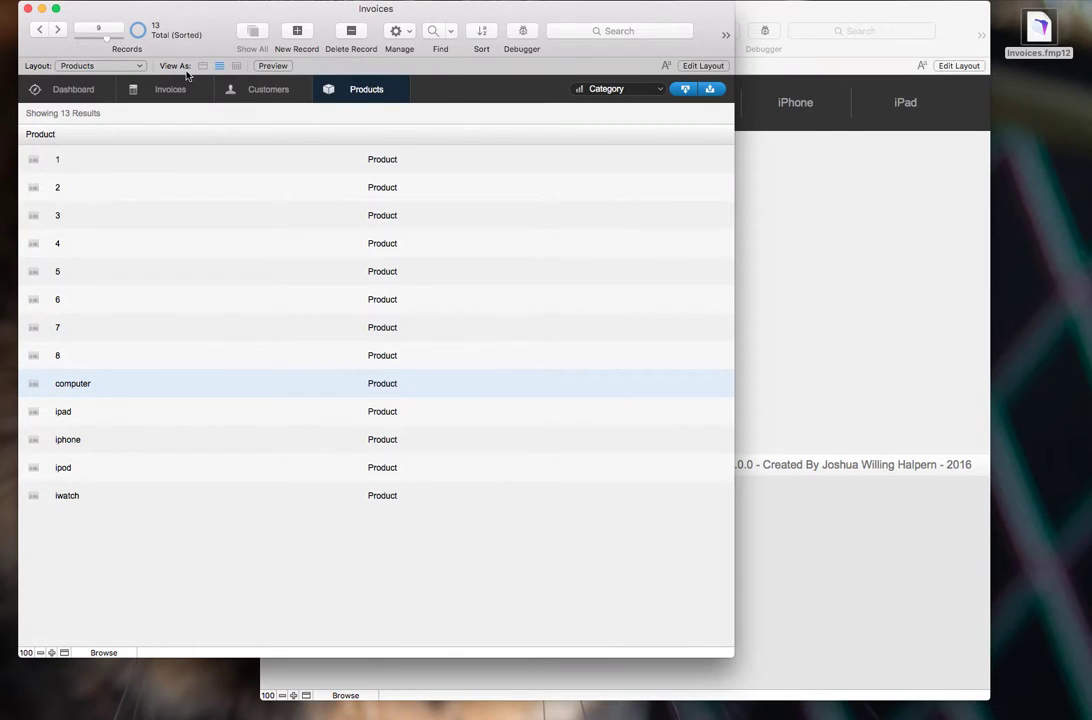
pyautogui.click(90, 89)
pyautogui.click(188, 89)
pyautogui.click(250, 89)
pyautogui.click(378, 89)
# Inspect the auto-enter calculation of PRODUCT ID MATCH FIELD in the Invoices file's Products table.
pyautogui.press('super+shift+d')
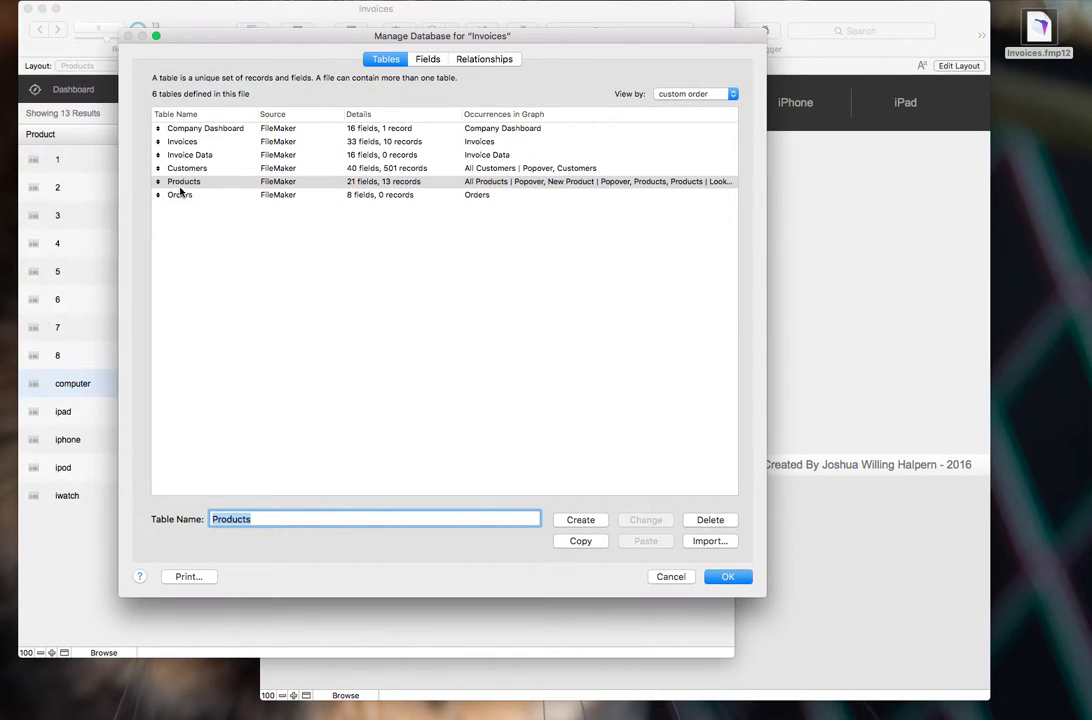
pyautogui.doubleClick(182, 183)
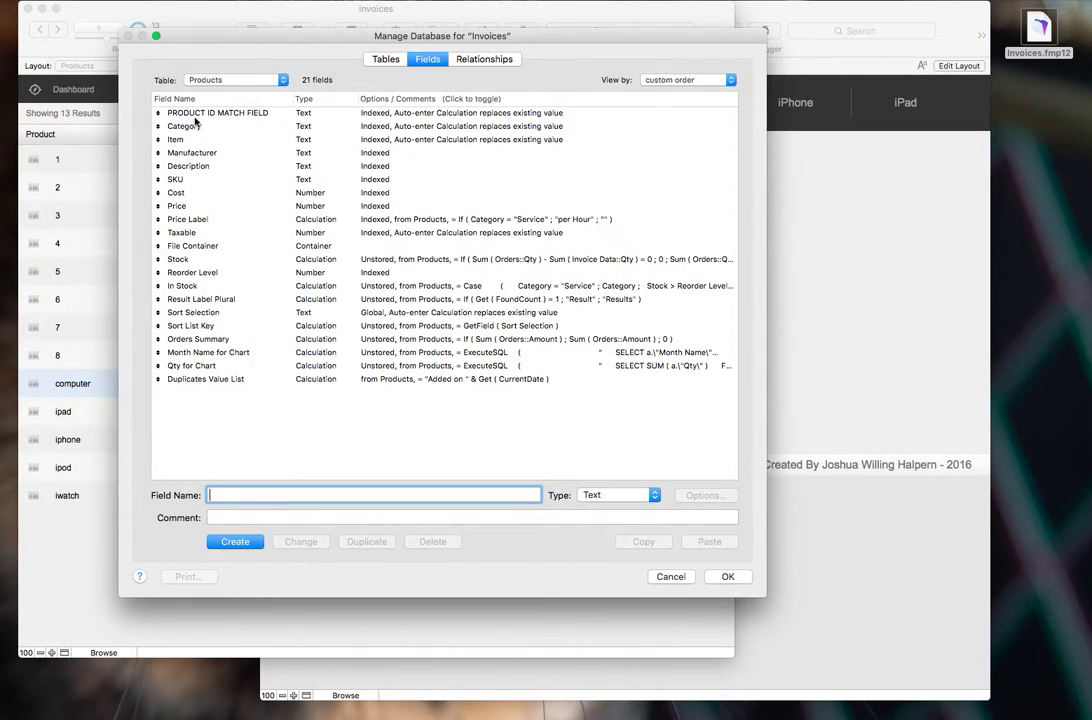
pyautogui.doubleClick(265, 116)
pyautogui.click(484, 336)
pyautogui.press('Return')
pyautogui.press('Return')
# Inspect the auto-enter calculation of CUSTOMER ID MATCH FIELD in the Customers table, and close the database definition.
pyautogui.click(224, 73)
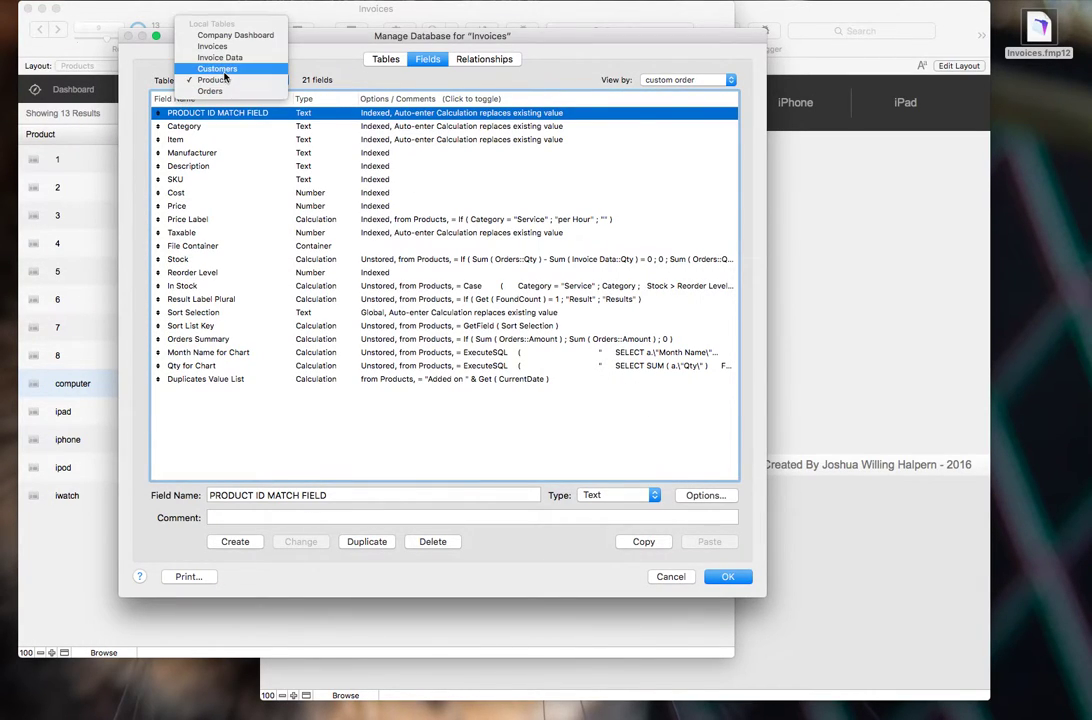
pyautogui.click(215, 46)
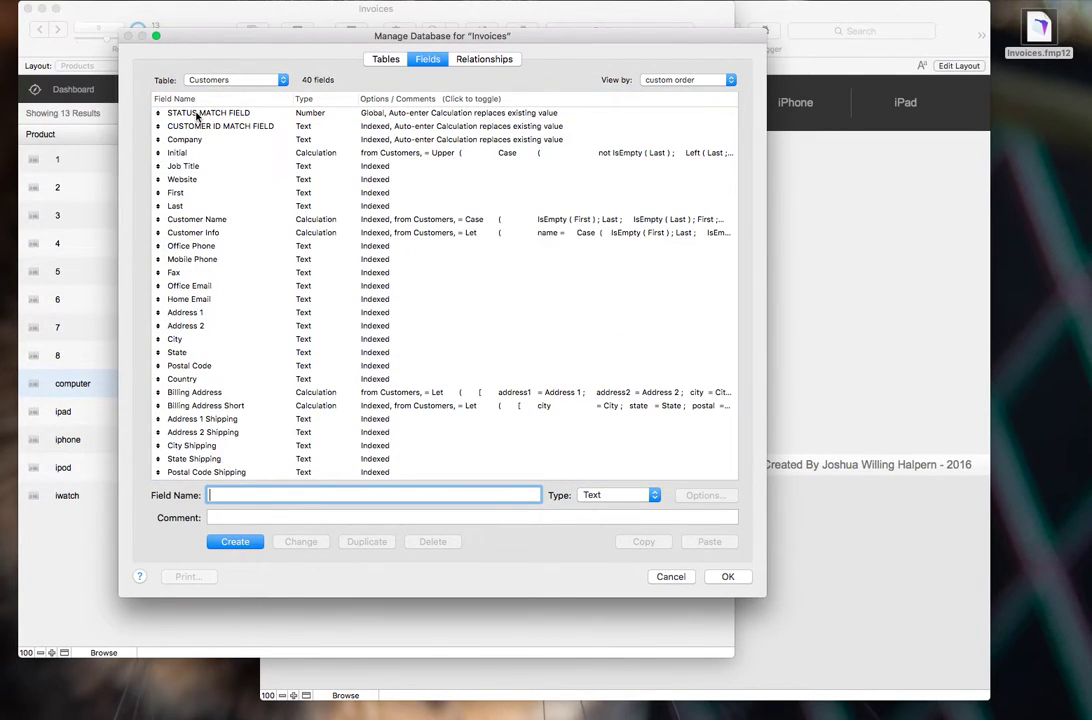
pyautogui.doubleClick(197, 127)
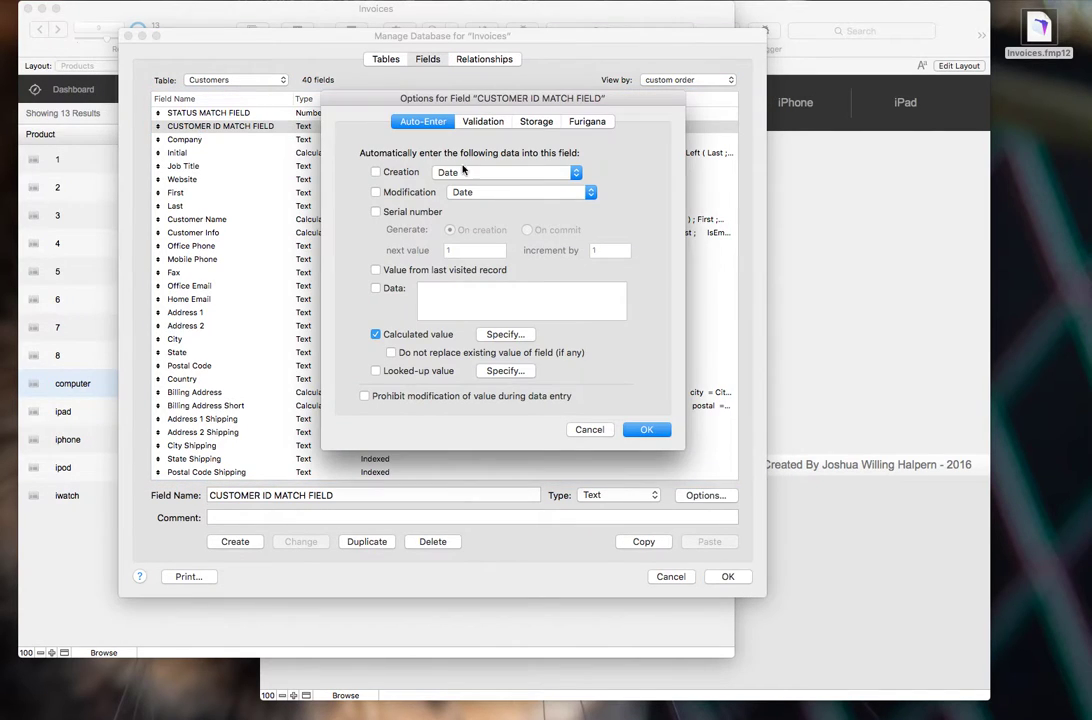
pyautogui.click(492, 336)
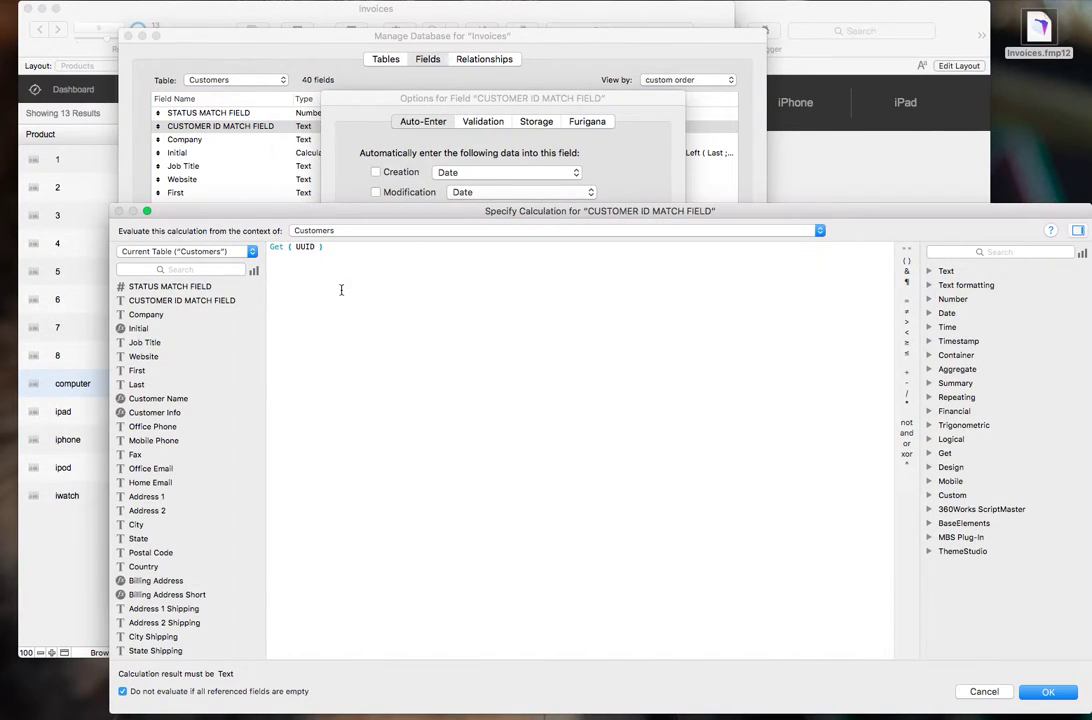
pyautogui.press('Return')
pyautogui.press('Return')
pyautogui.press('Return')
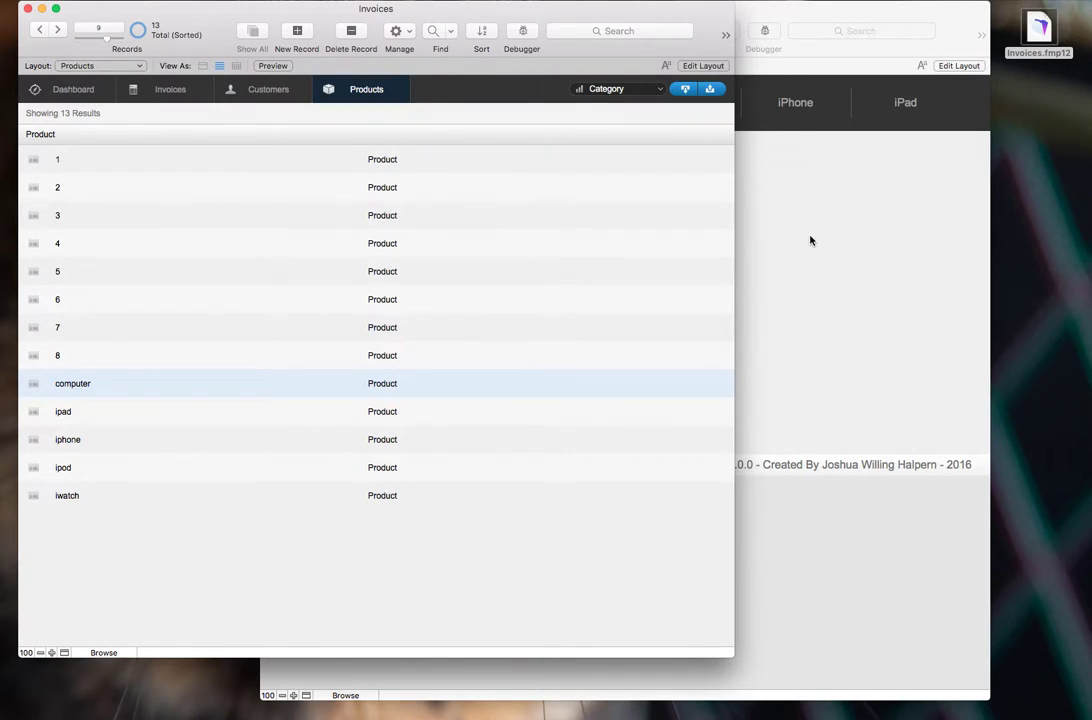
# Copy the FlexSearch table from the FlexSearch file's database definition.
pyautogui.click(810, 240)
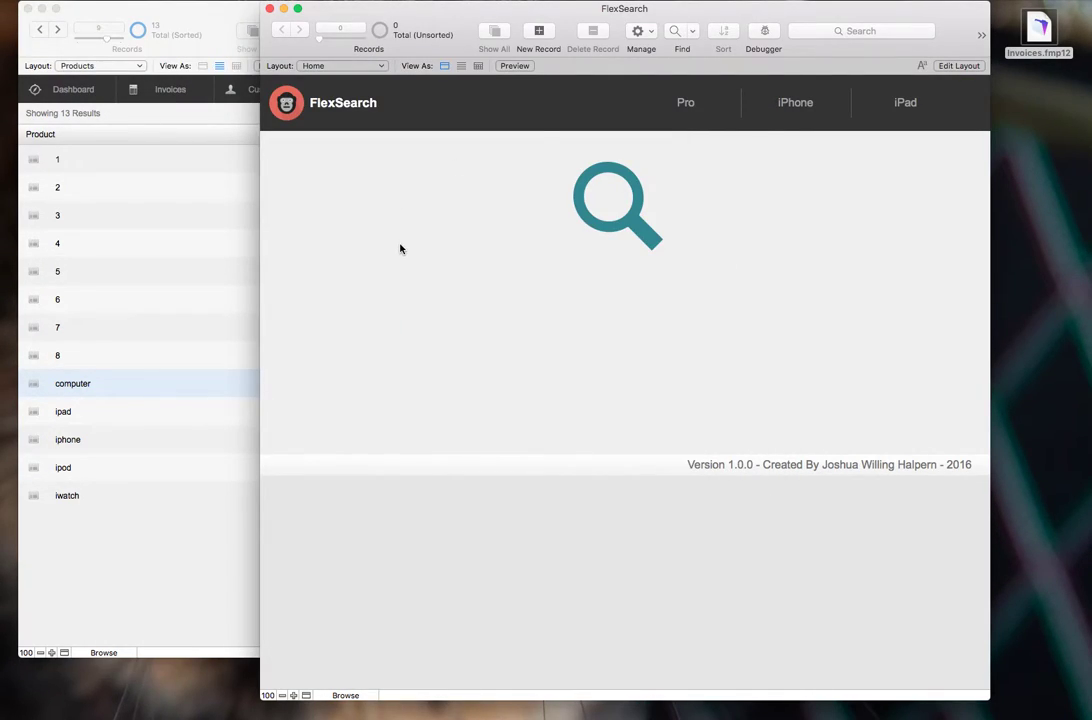
pyautogui.press('super+shift+d')
pyautogui.click(388, 59)
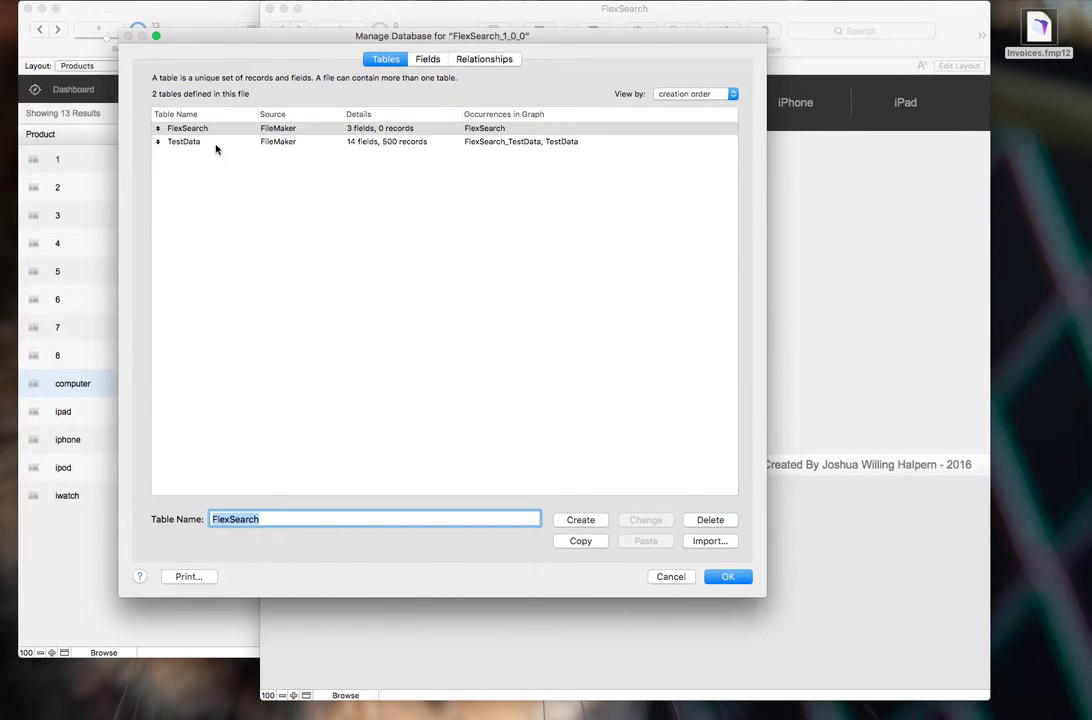
pyautogui.click(195, 131)
pyautogui.press('super+c')
pyautogui.press('Return')
# Paste the FlexSearch table into the Invoices file's database definition and save the change.
pyautogui.click(198, 233)
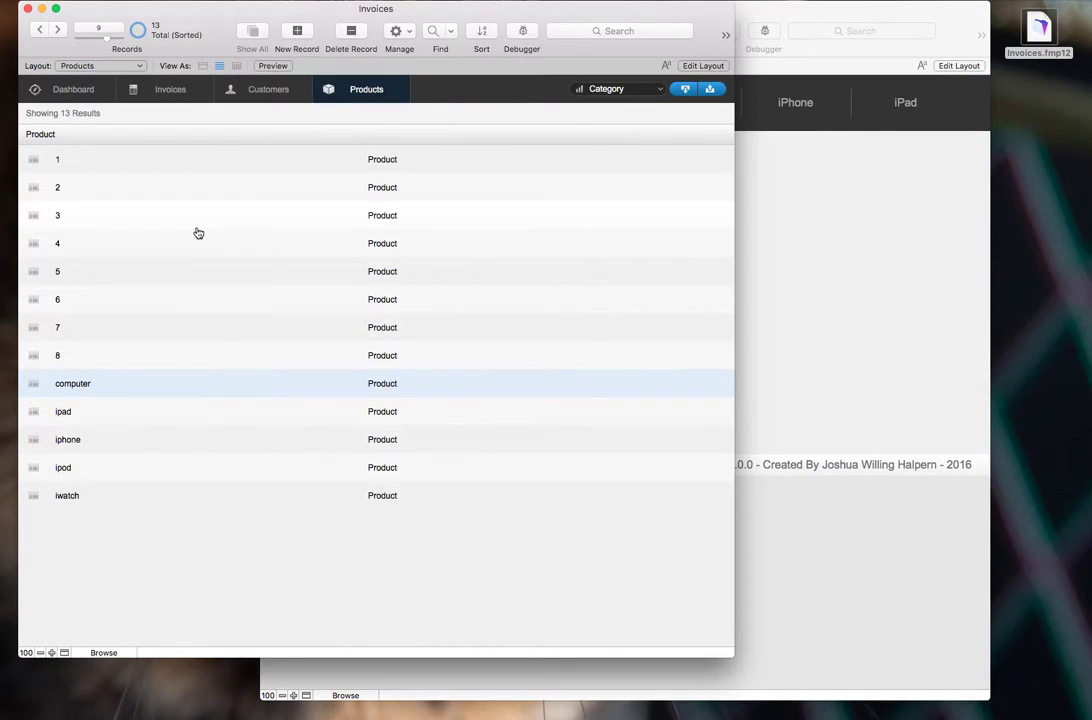
pyautogui.press('super+shift+d')
pyautogui.click(234, 244)
pyautogui.press('super+v')
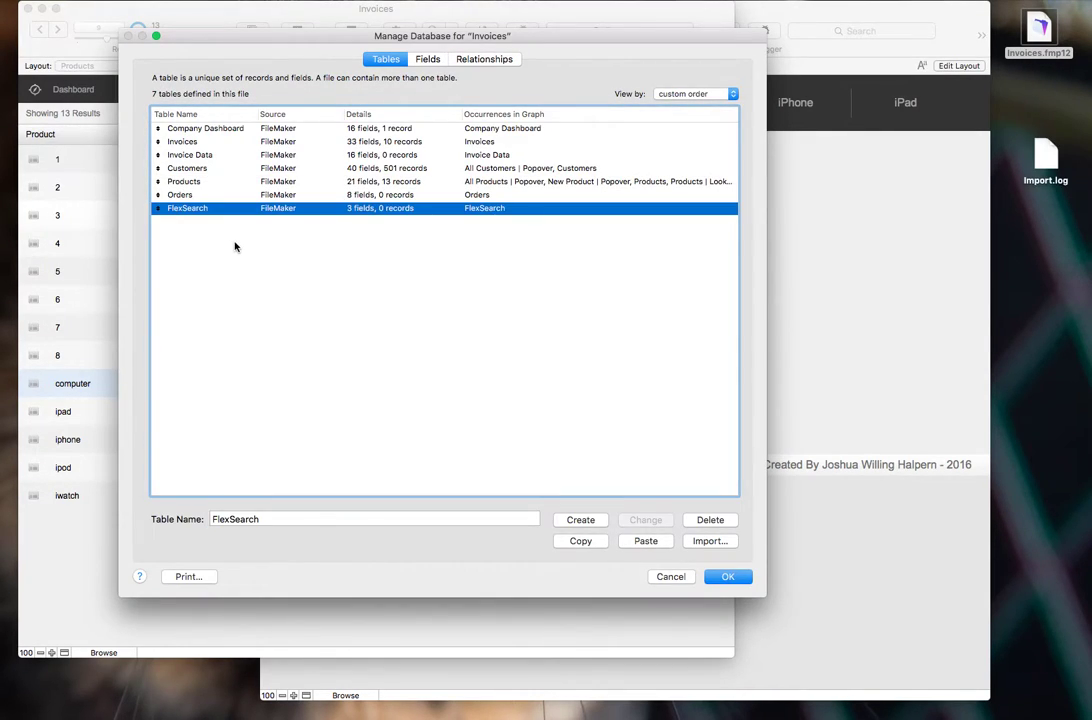
pyautogui.click(726, 576)
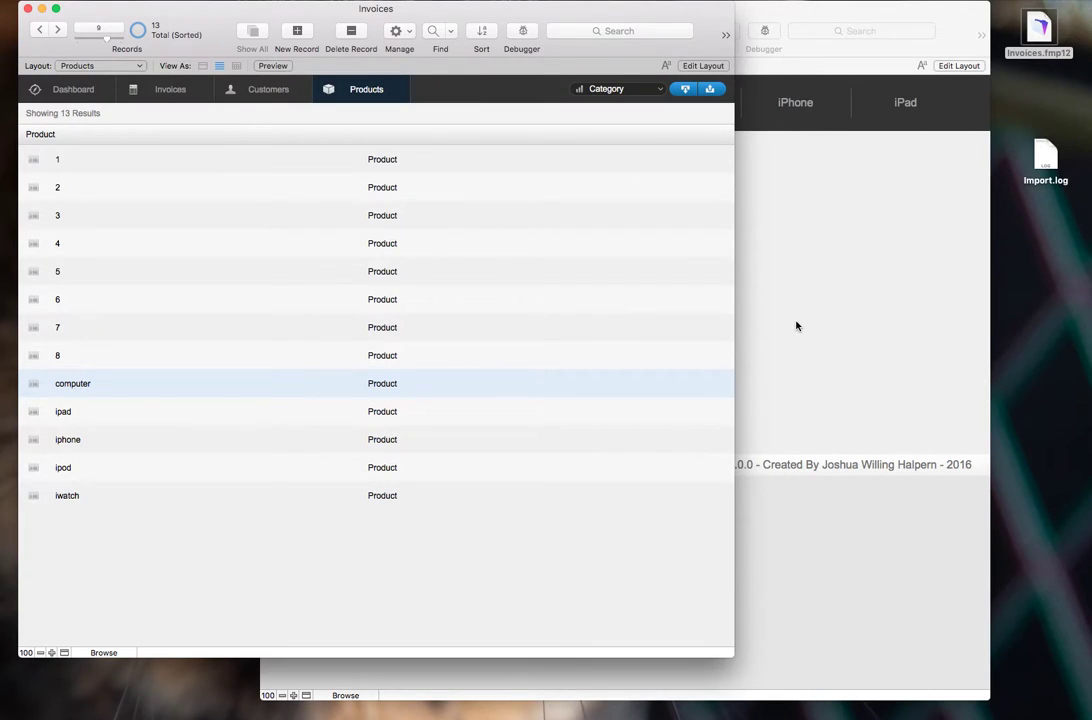
pyautogui.click(346, 243)
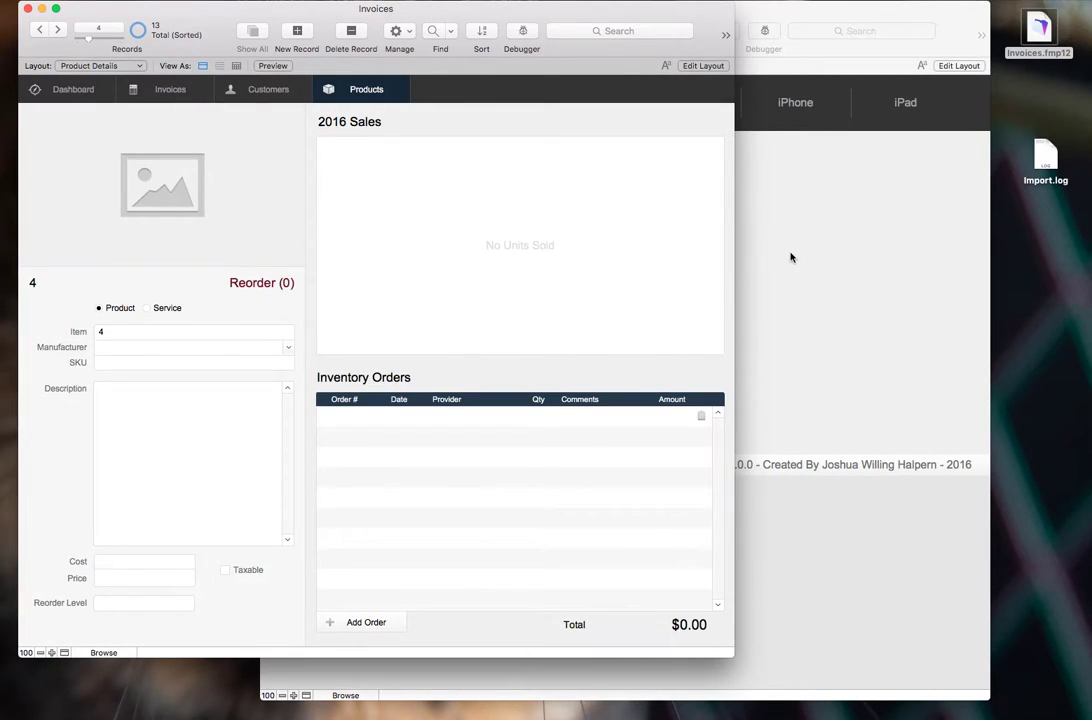
# Copy the Modules script folder, containing the HyperList and FlexSearch folders, from the FlexSearch file's scripts.
pyautogui.click(898, 255)
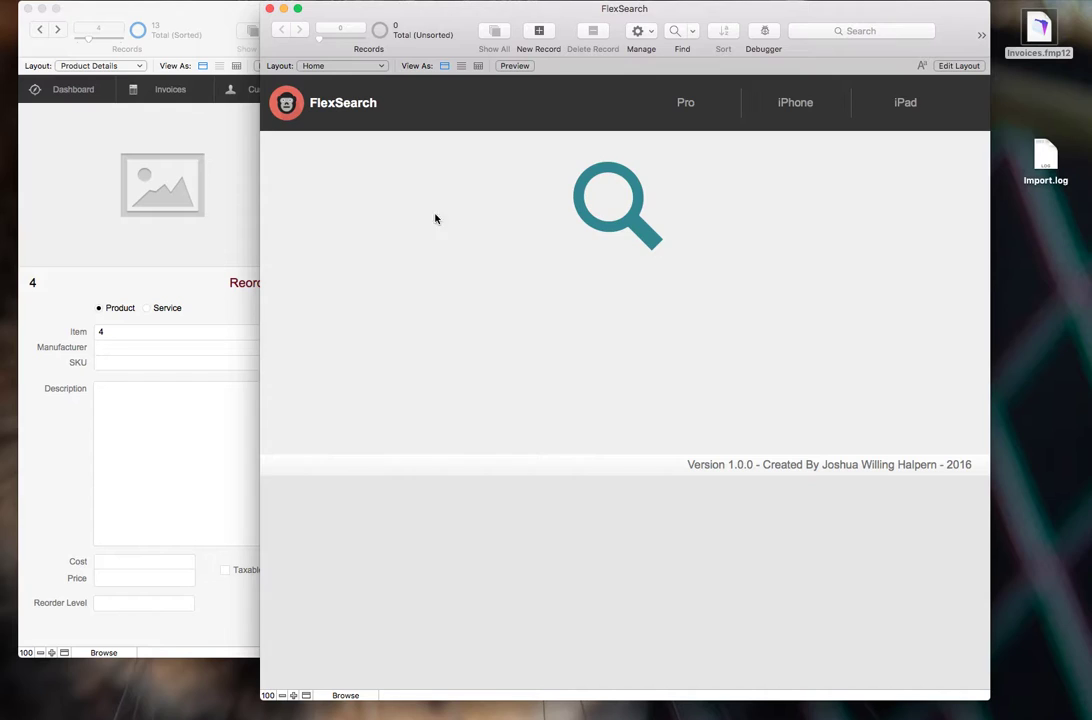
pyautogui.press('super+shift+s')
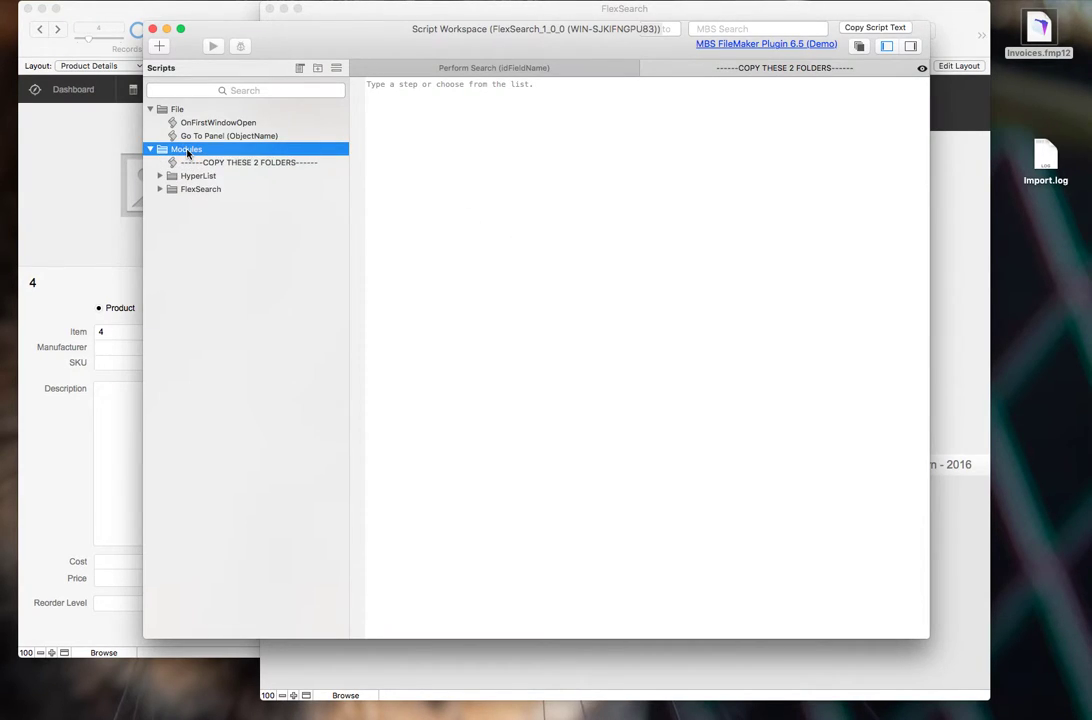
pyautogui.press('Down')
pyautogui.press('Down')
pyautogui.hotkey('shift', 'Down')
pyautogui.press('Right')
pyautogui.press('Left')
pyautogui.hotkey('shift', 'Up')
pyautogui.press('Down')
pyautogui.click(187, 150)
# Paste the Modules folder into the Invoices file's scripts and move it to the start of the script list.
pyautogui.click(88, 282)
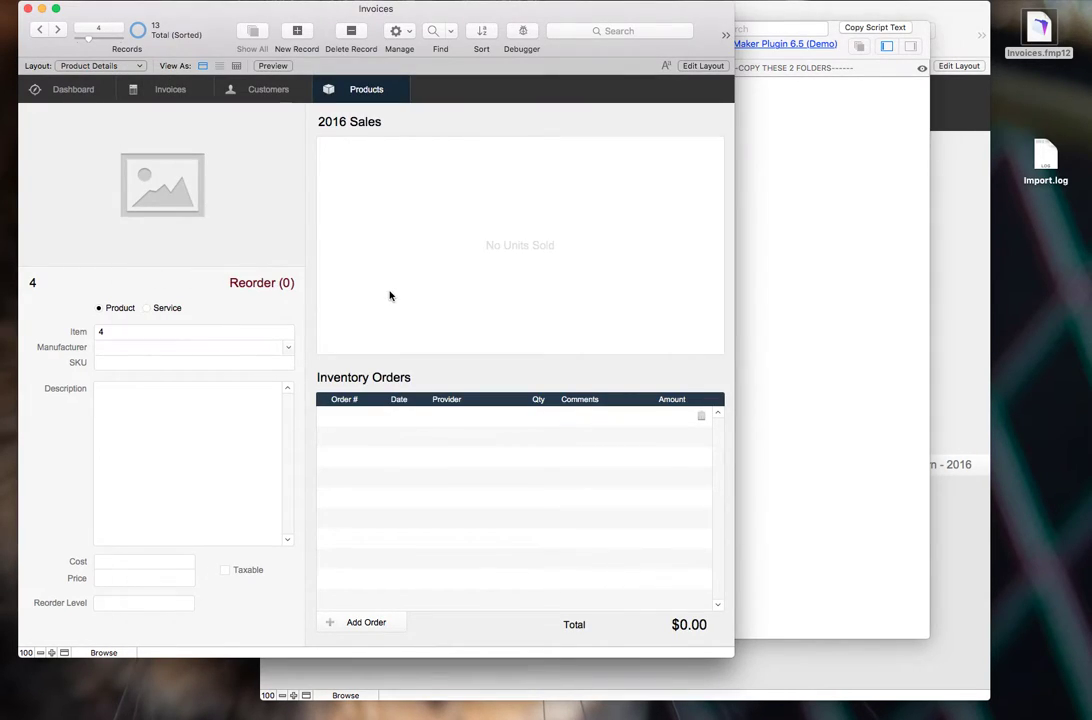
pyautogui.press('super+shift+s')
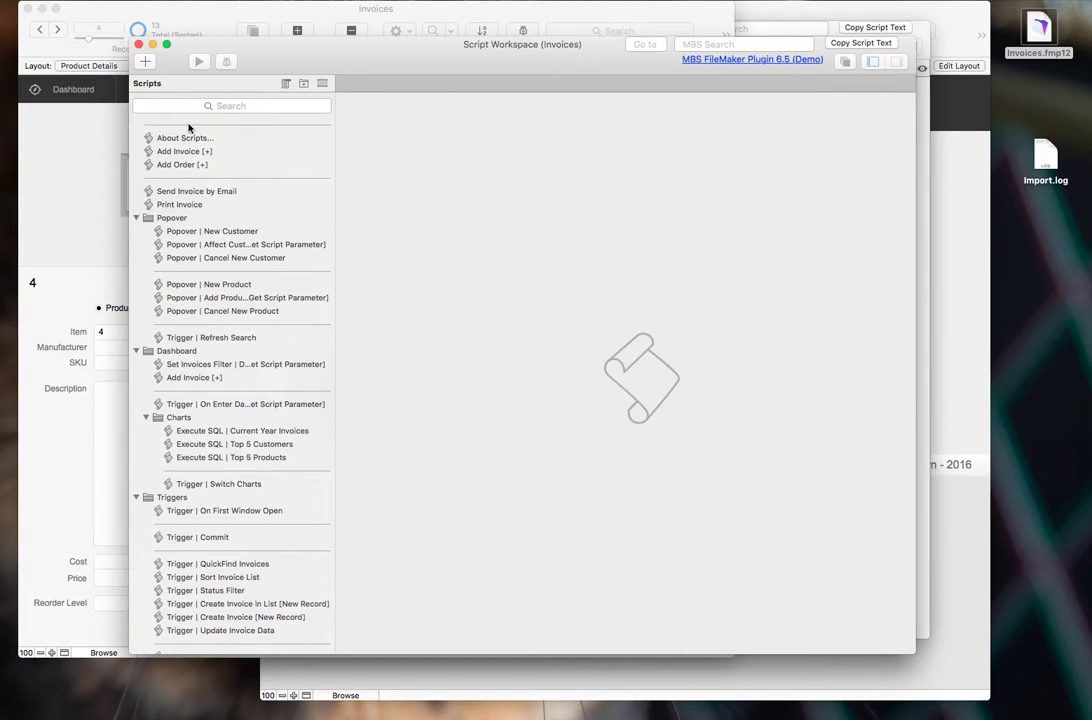
pyautogui.click(188, 125)
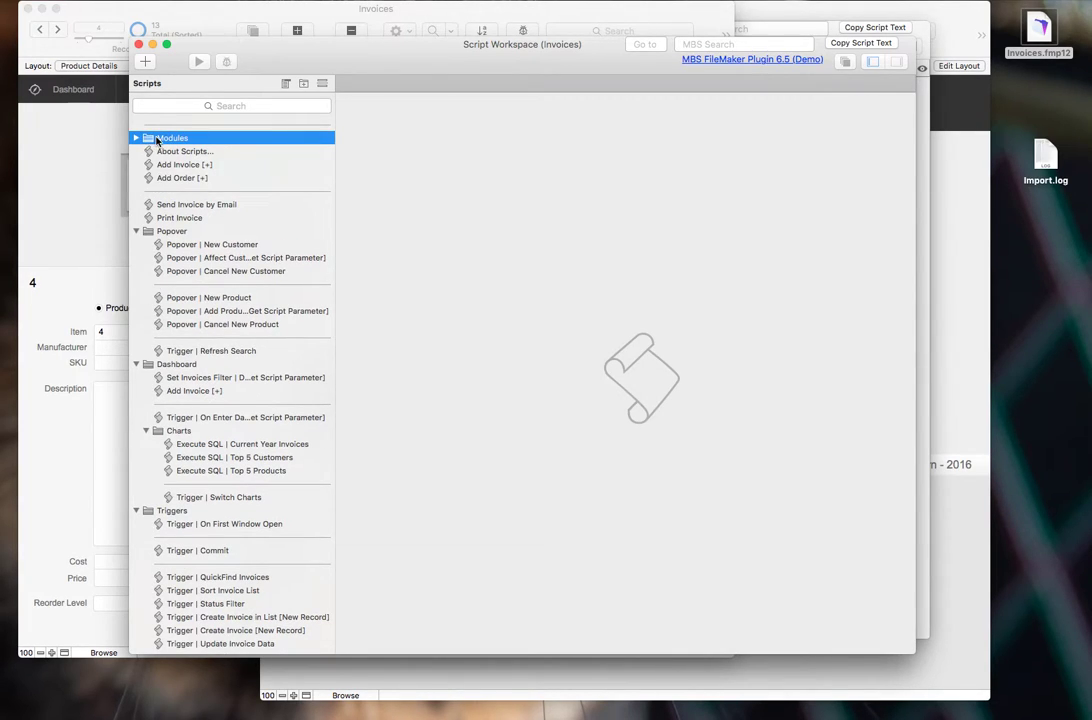
pyautogui.moveTo(154, 139); pyautogui.dragTo(157, 122)
# Examine the subfolders and scripts inside the pasted Modules folder, and close the Invoices script workspace.
pyautogui.press('Right')
pyautogui.press('Down')
pyautogui.press('Down')
pyautogui.press('Down')
pyautogui.press('Right')
pyautogui.press('Down')
pyautogui.press('Down')
pyautogui.press('Down')
pyautogui.press('Down')
pyautogui.press('Down')
pyautogui.press('Right')
pyautogui.press('Down')
pyautogui.press('Up')
pyautogui.press('Up')
pyautogui.press('Right')
pyautogui.press('Left')
pyautogui.press('Down')
pyautogui.press('Down')
pyautogui.press('Down')
pyautogui.press('Down')
pyautogui.press('Down')
pyautogui.press('Down')
pyautogui.press('Down')
pyautogui.press('Down')
pyautogui.press('Right')
pyautogui.press('Left')
pyautogui.press('Left')
pyautogui.press('Left')
pyautogui.click(138, 45)
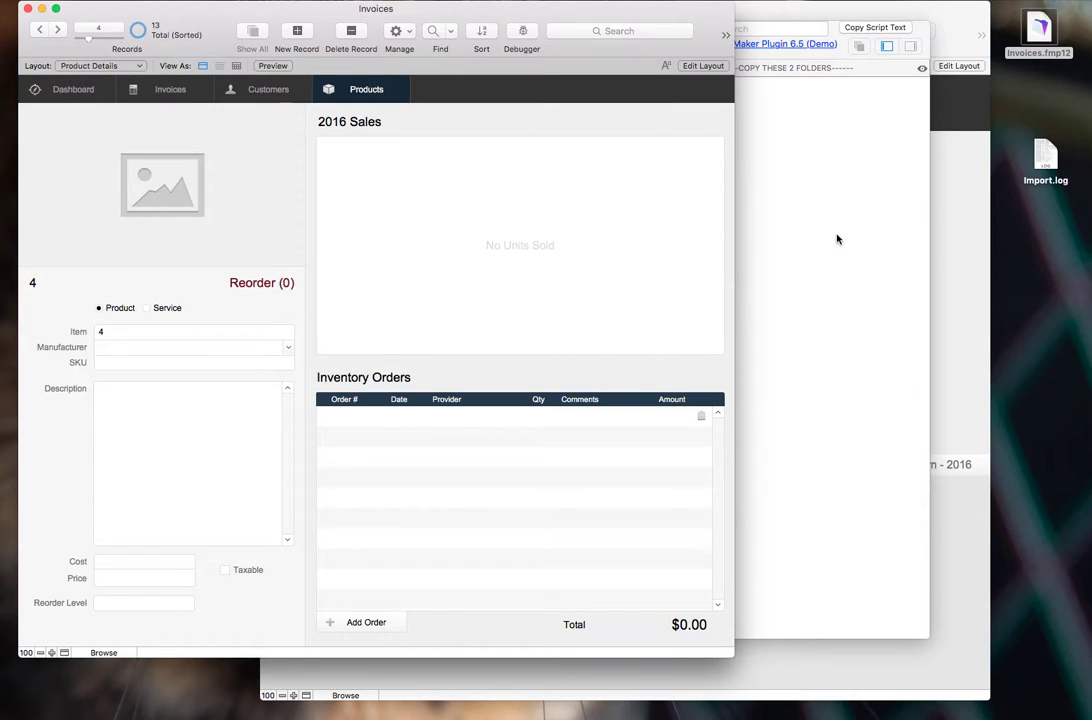
# Return to the FlexSearch file and open its Pro list.
pyautogui.click(811, 212)
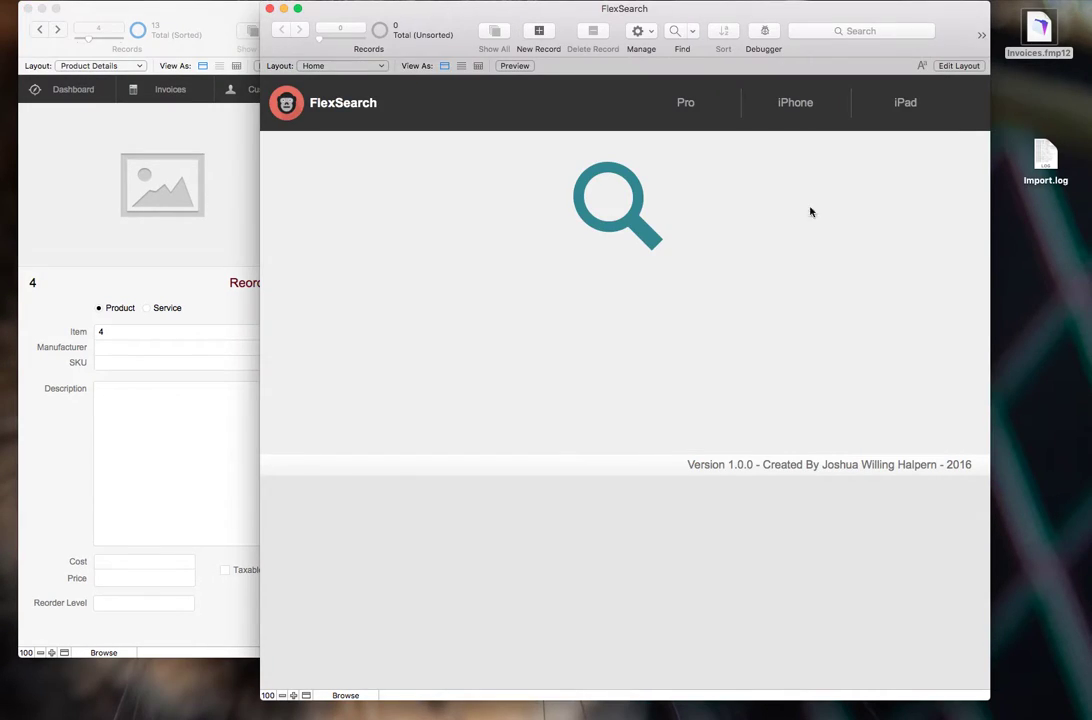
pyautogui.click(685, 104)
pyautogui.press('super+l')
pyautogui.press('super+b')
pyautogui.click(287, 97)
pyautogui.click(686, 107)
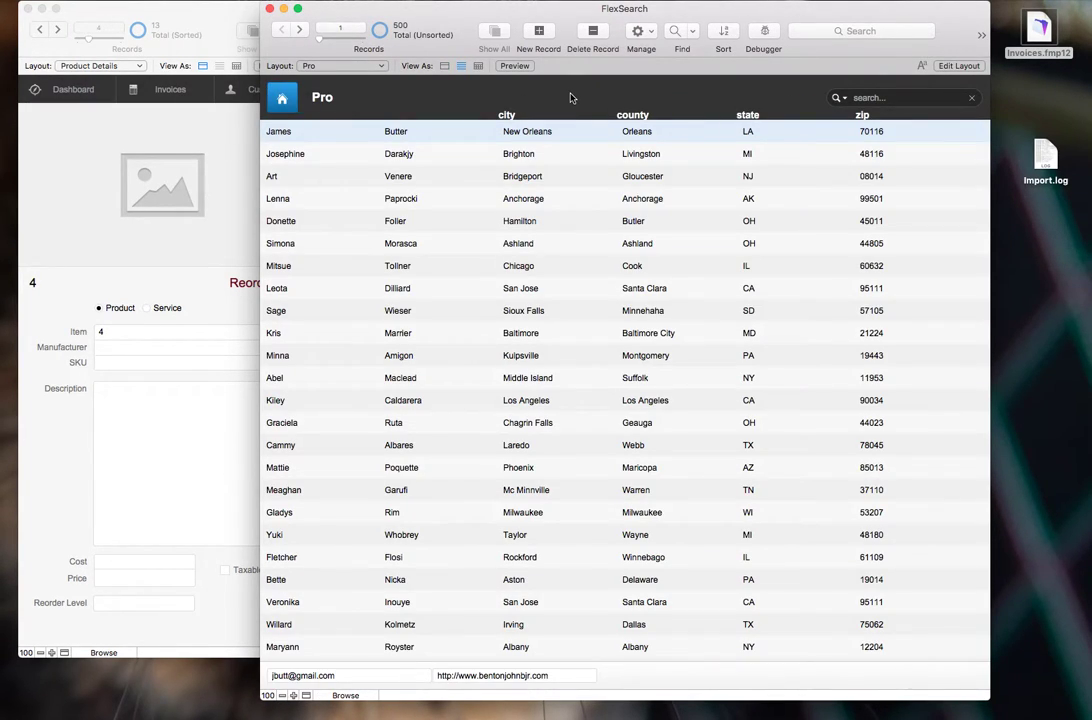
# Copy the search bar objects from the header of the Pro layout and return to browsing records.
pyautogui.press('super+l')
pyautogui.hscroll(5, 573, 100)
pyautogui.click(728, 118)
pyautogui.hscroll(4, 600, 120)
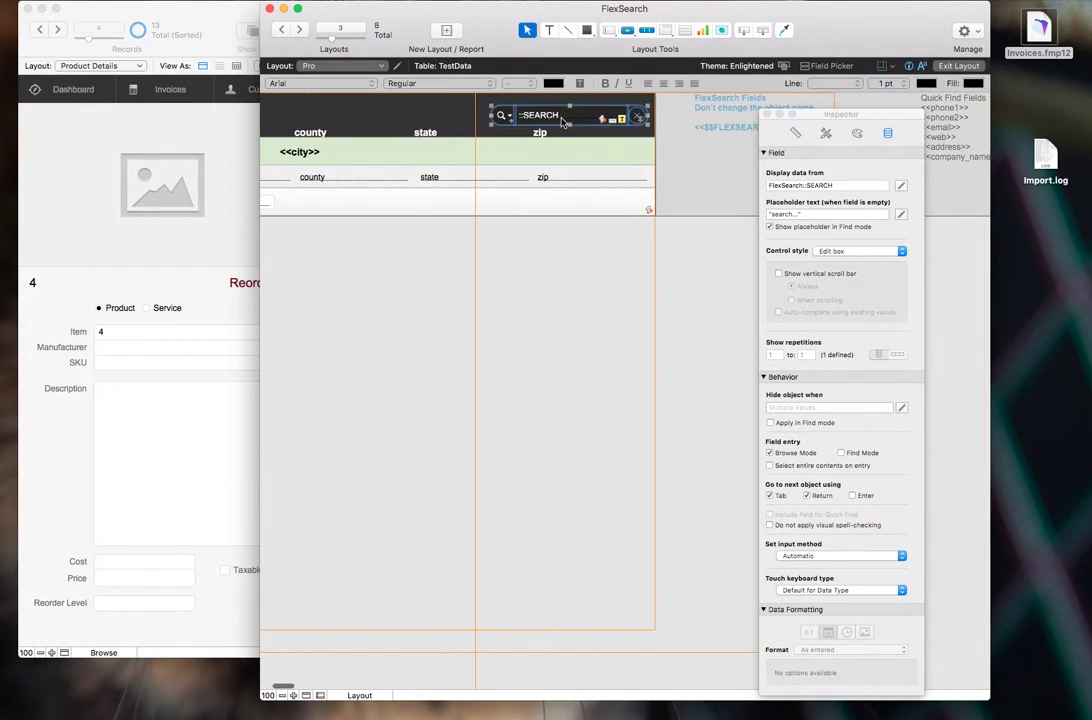
pyautogui.hscroll(-6, 593, 125)
pyautogui.press('super+b')
# Paste the search bar into the Invoices file's Customers layout header, placing it between Products and the sort selector.
pyautogui.click(110, 281)
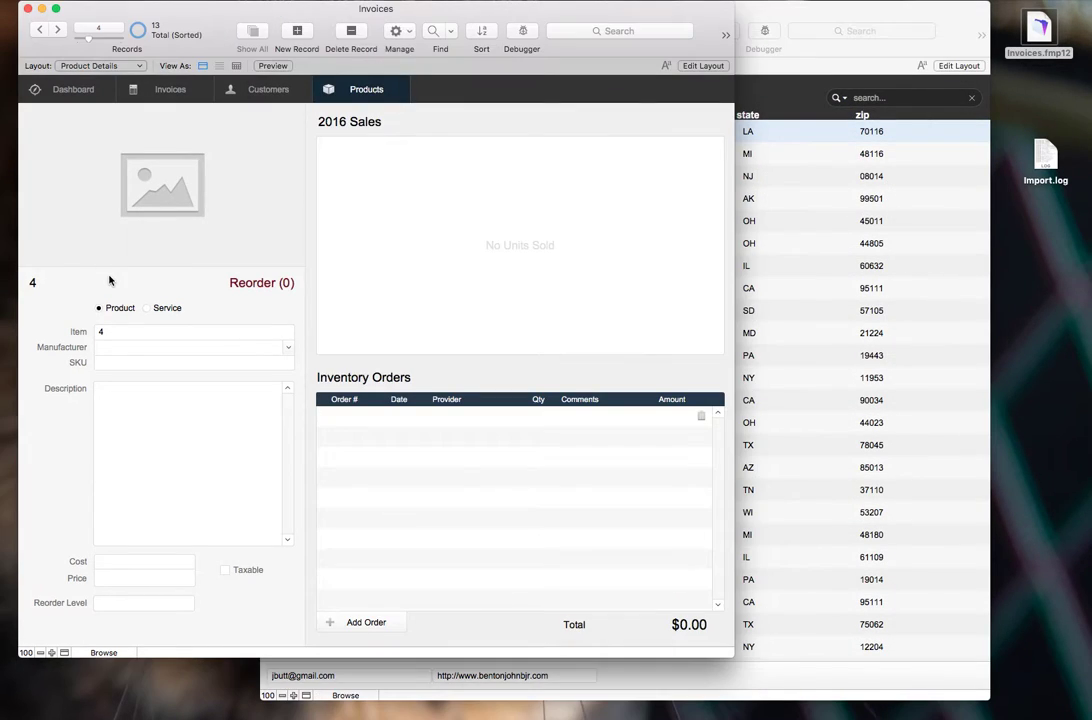
pyautogui.click(265, 91)
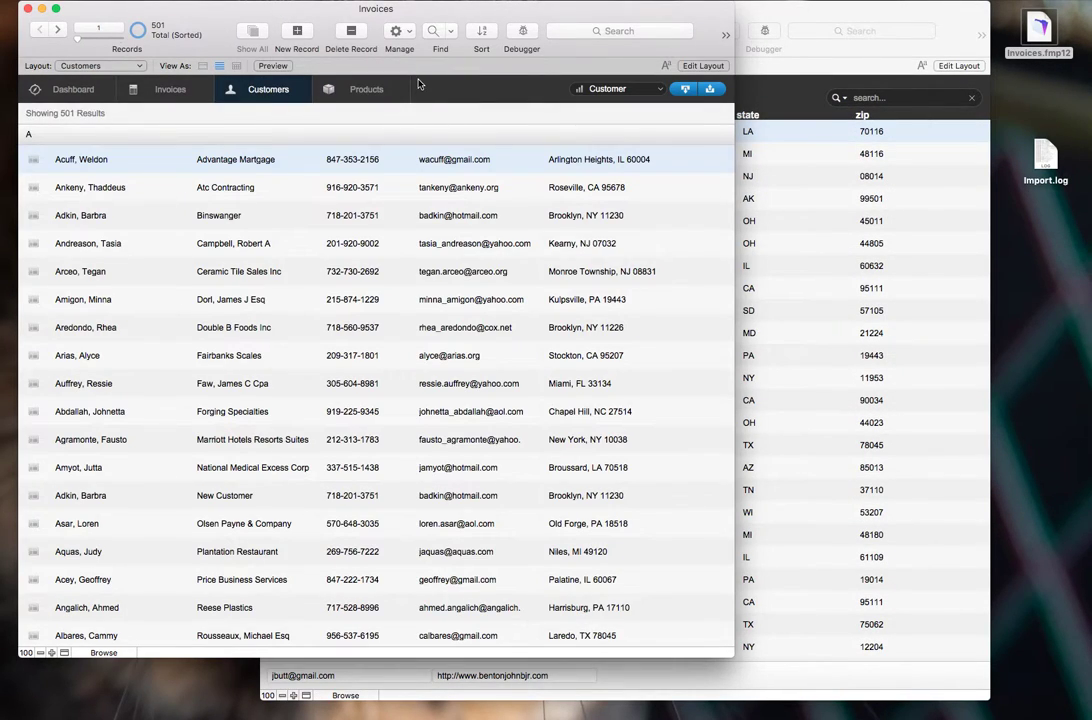
pyautogui.press('super+l')
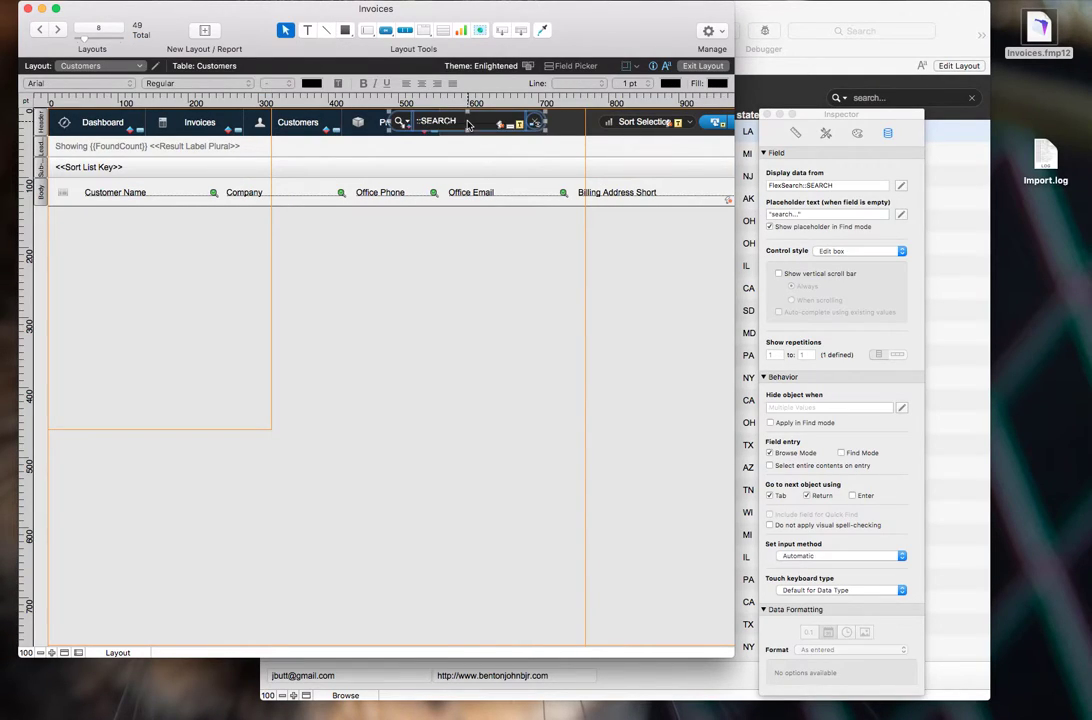
pyautogui.moveTo(467, 124); pyautogui.dragTo(528, 122)
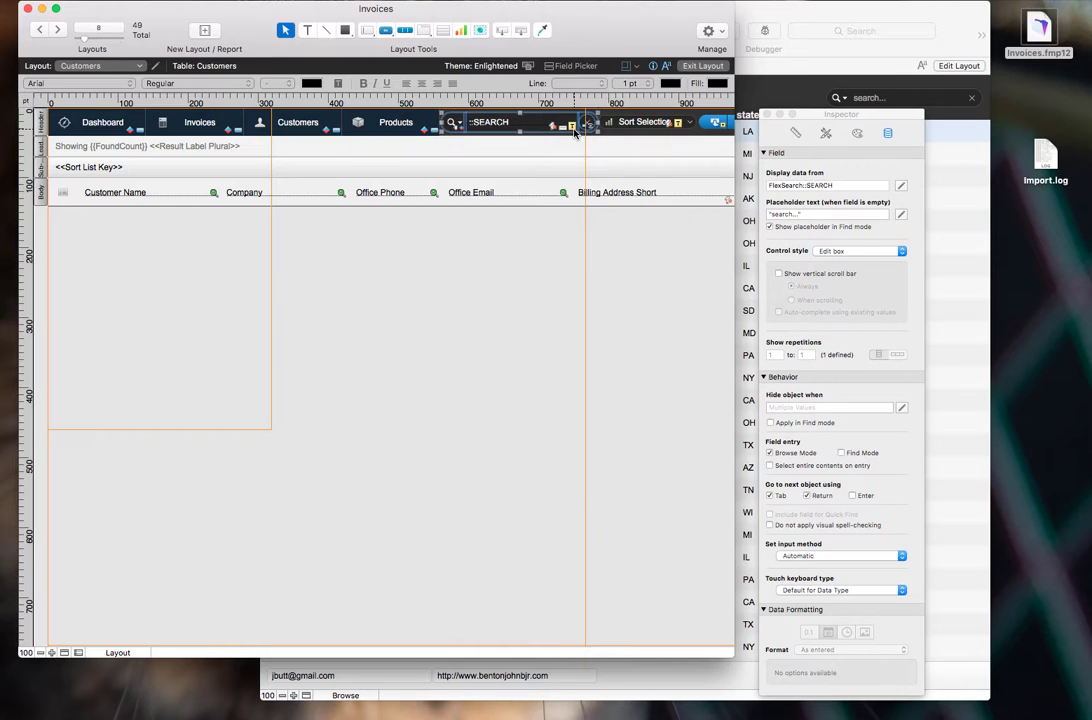
pyautogui.press('super+b')
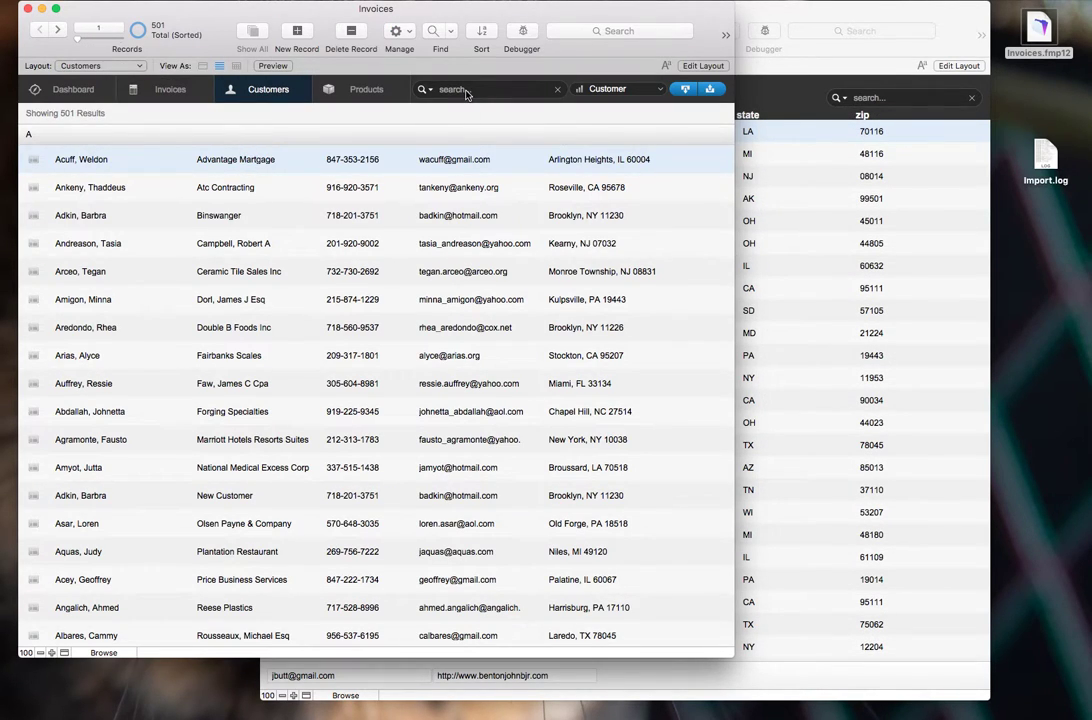
# Test the new search bar with a customer's last name, clear it, and choose another search mode.
pyautogui.write('acuff')
pyautogui.press('Escape')
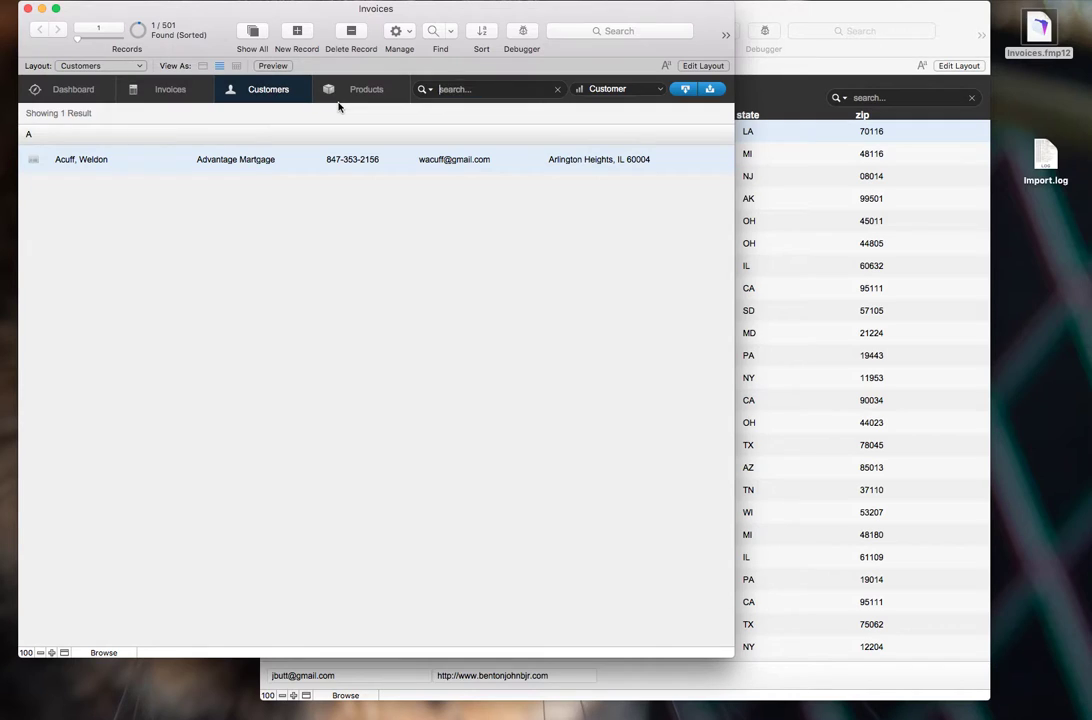
pyautogui.click(431, 91)
pyautogui.click(483, 123)
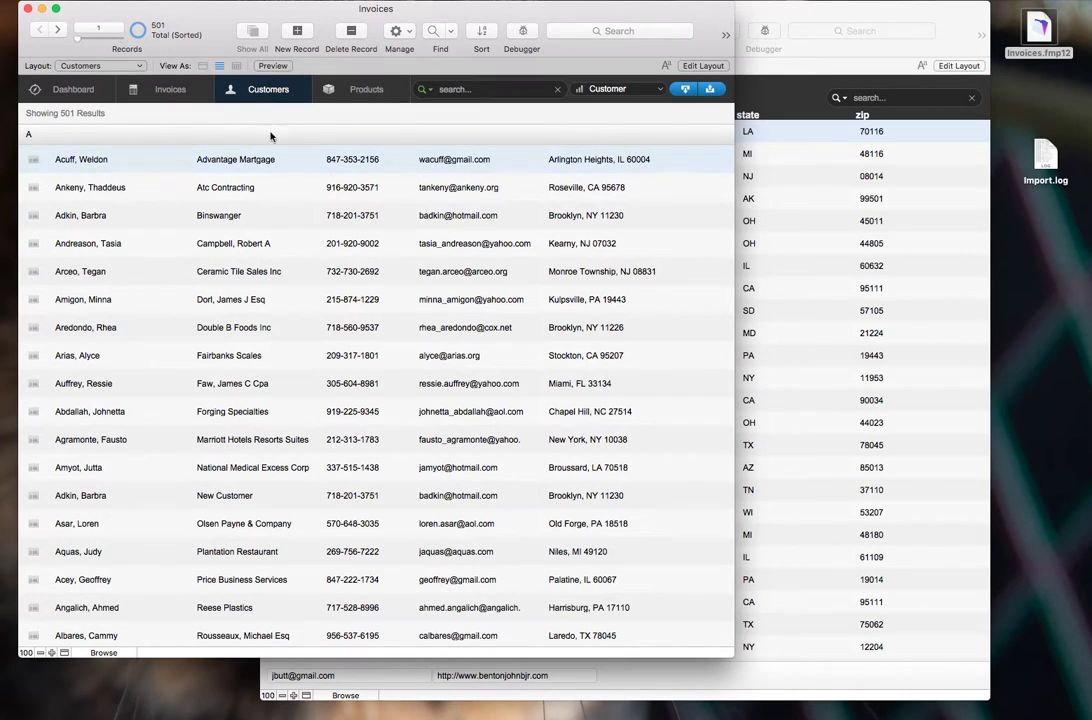
# Test the chosen search mode with part of a customer's last name and with "04", and change the mode again.
pyautogui.write('cuff')
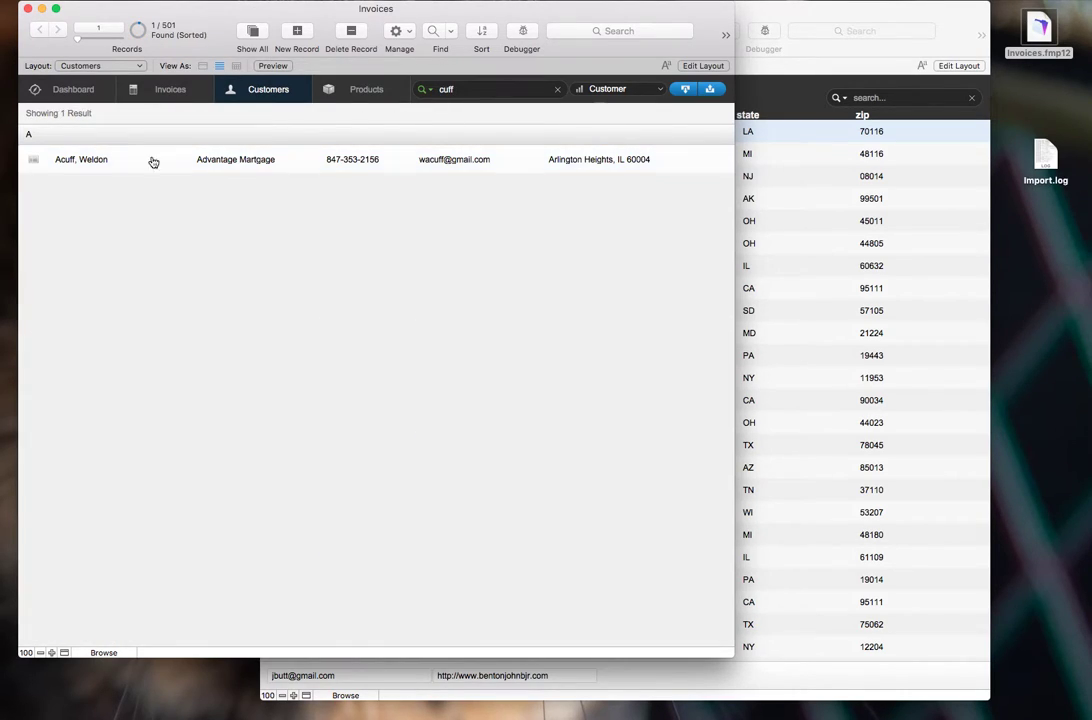
pyautogui.press('super+a')
pyautogui.press('BackSpace')
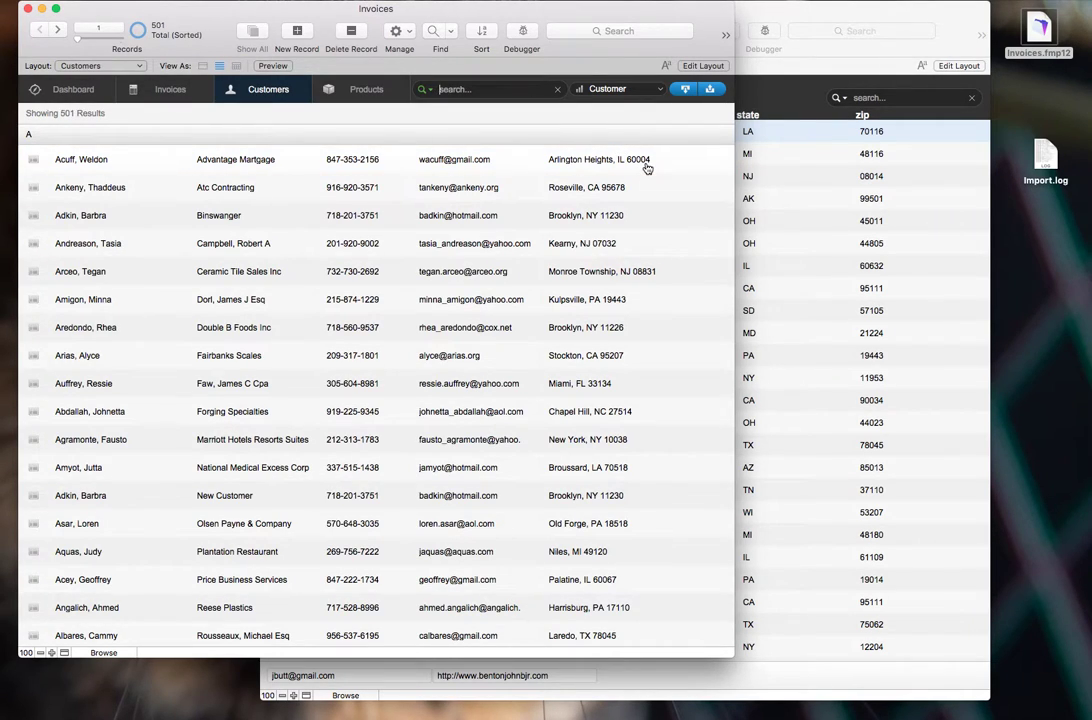
pyautogui.write('04')
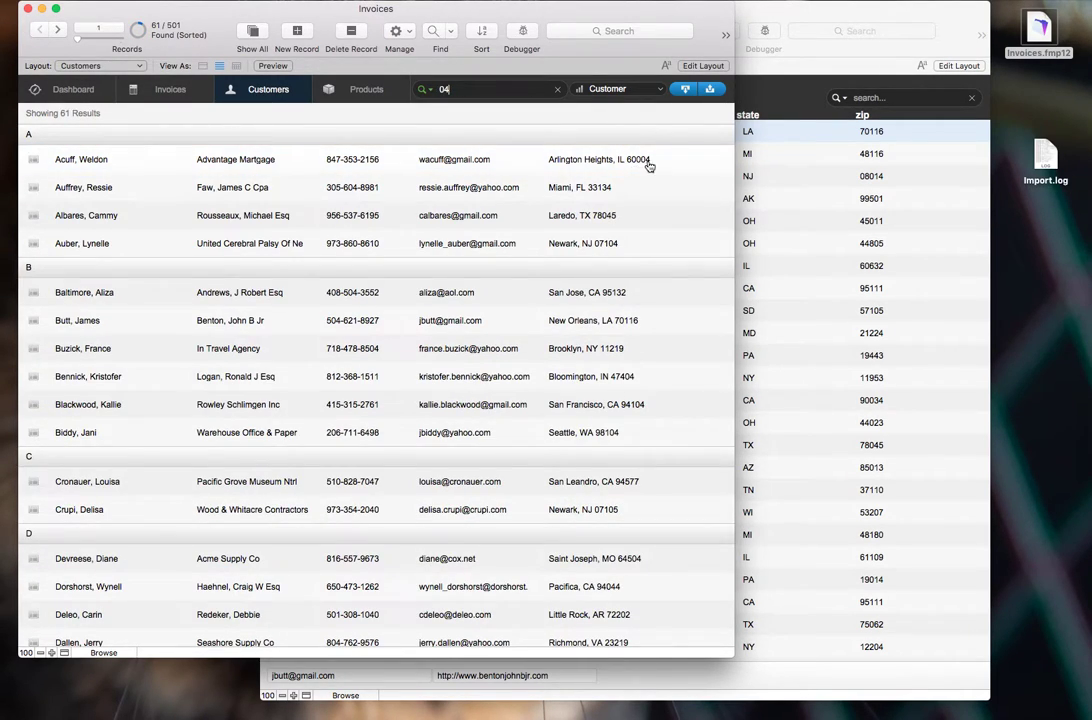
pyautogui.click(421, 91)
pyautogui.click(519, 134)
# Copy the search bar objects from the Customers layout header and return to browsing records.
pyautogui.press('super+l')
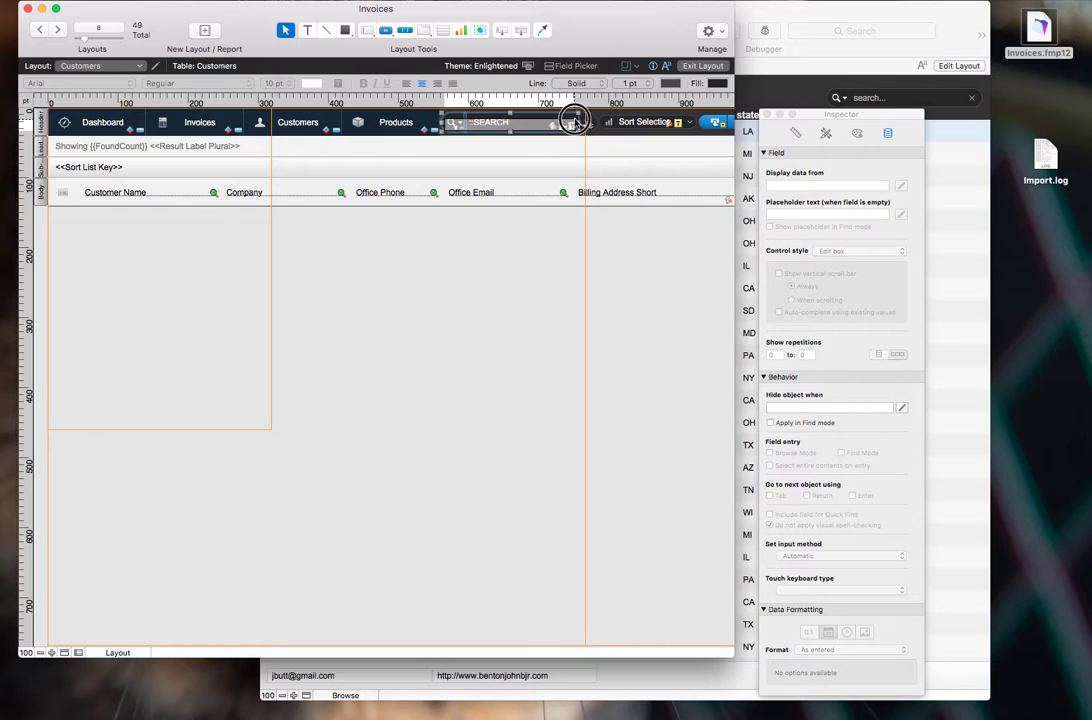
pyautogui.click(570, 121)
pyautogui.scroll(-1, 585, 121)
pyautogui.press('super+b')
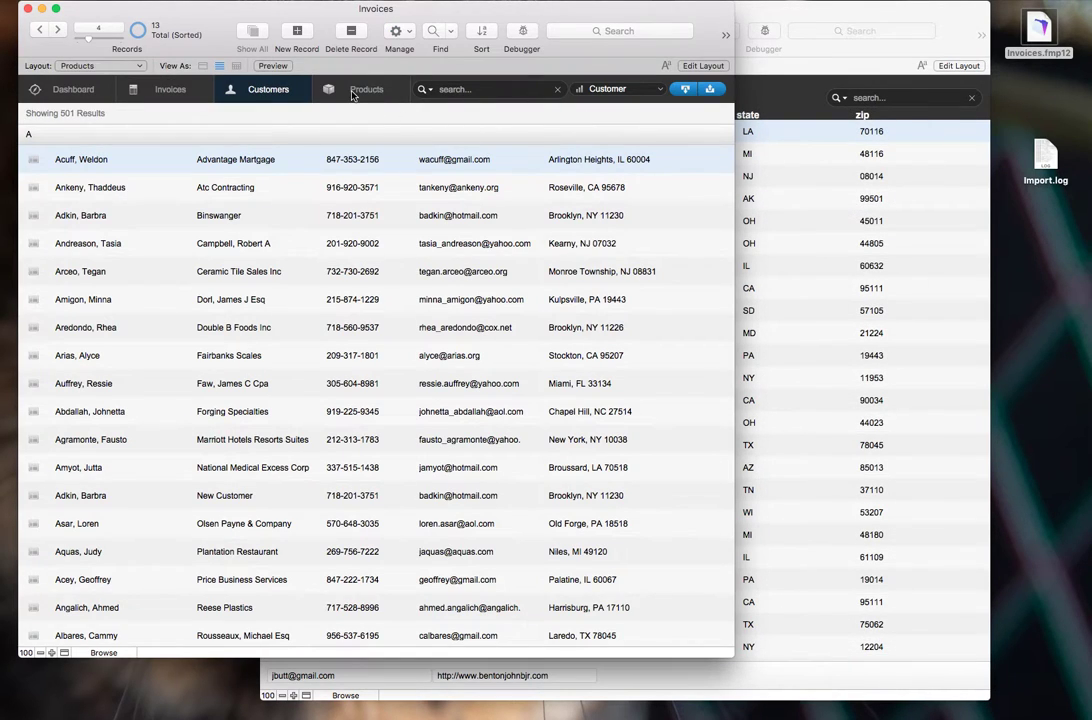
# Add the copied search bar to the Products layout header and test it by searching for "computer".
pyautogui.click(360, 90)
pyautogui.press('super+l')
pyautogui.press('super+b')
pyautogui.click(475, 92)
pyautogui.write('computer')
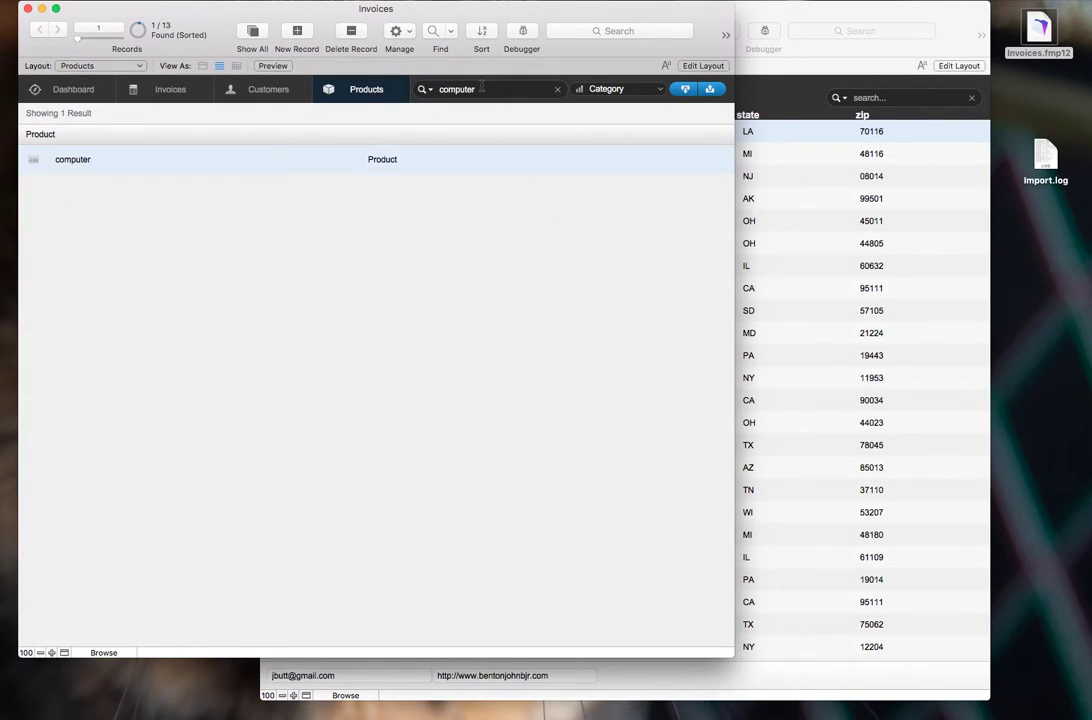
# Test the Products search with "puter" while toggling the FlexSearch option, and clear the search.
pyautogui.moveTo(440, 89); pyautogui.dragTo(455, 89)
pyautogui.press('BackSpace')
pyautogui.click(431, 95)
pyautogui.click(447, 129)
pyautogui.click(461, 90)
pyautogui.click(431, 95)
pyautogui.click(450, 129)
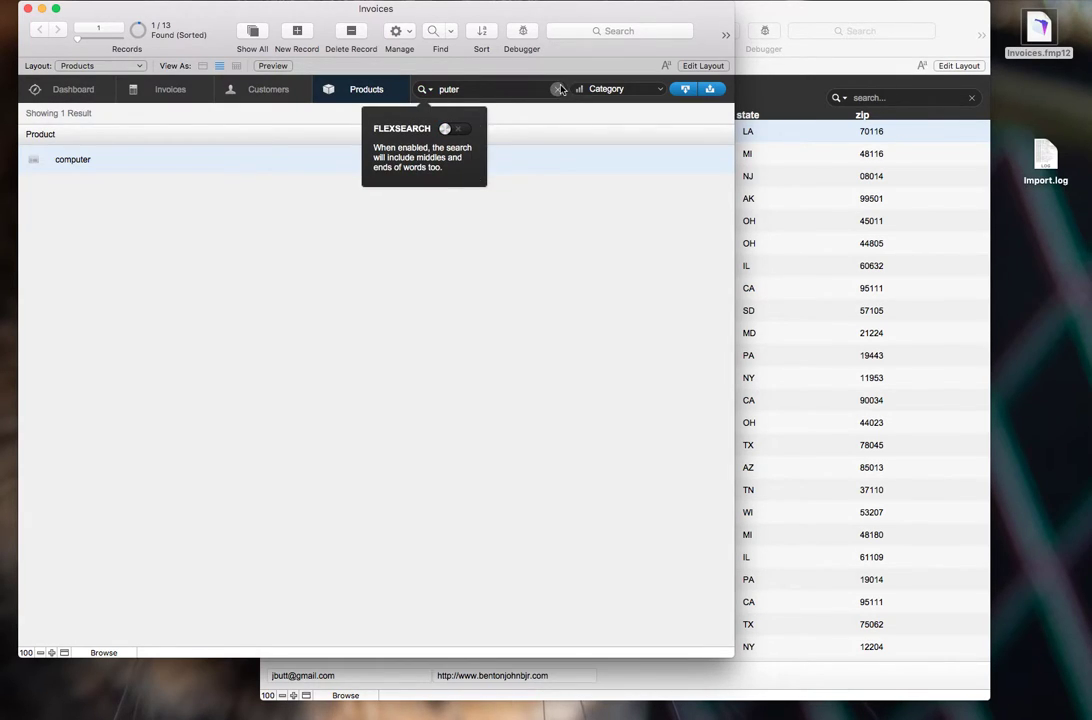
pyautogui.click(475, 88)
pyautogui.press('super+a')
pyautogui.press('BackSpace')
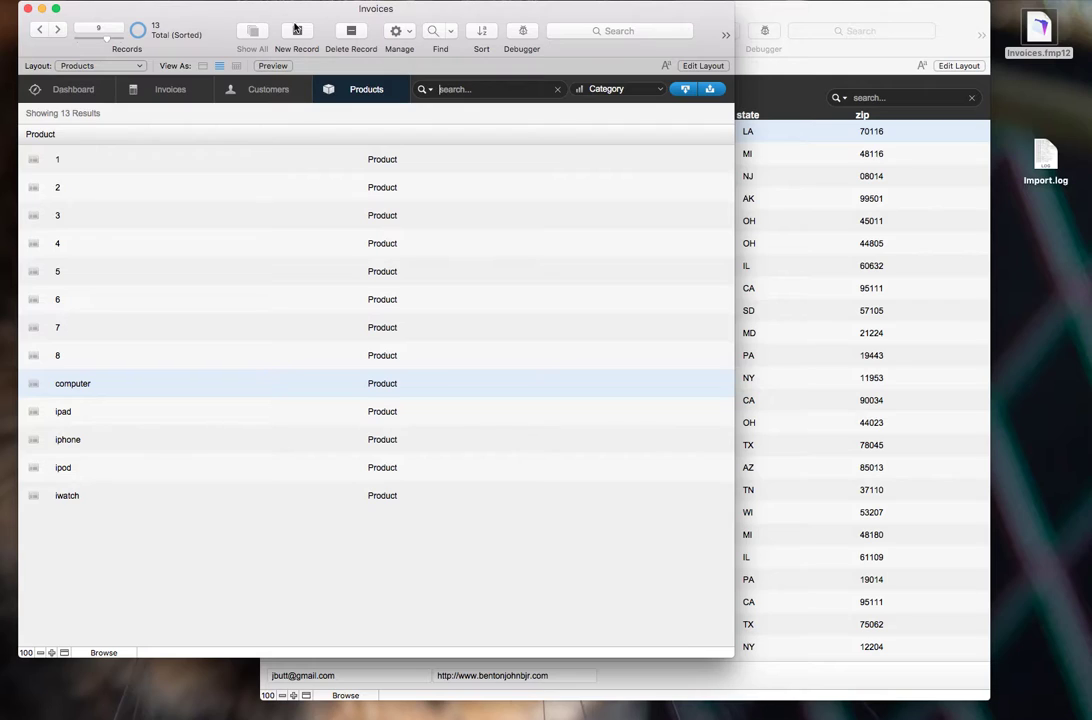
# Open the Invoices file's relationships graph and move the FlexSearch table occurrence below the invoice tables.
pyautogui.press('super+shift+d')
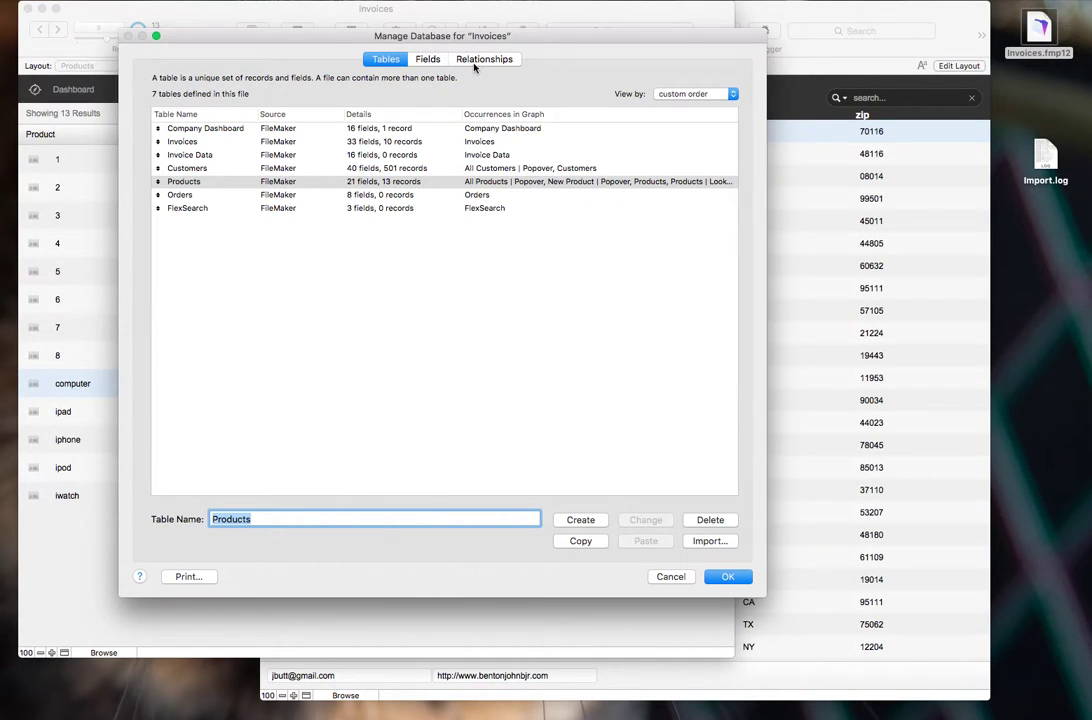
pyautogui.click(480, 59)
pyautogui.moveTo(228, 252); pyautogui.dragTo(236, 374)
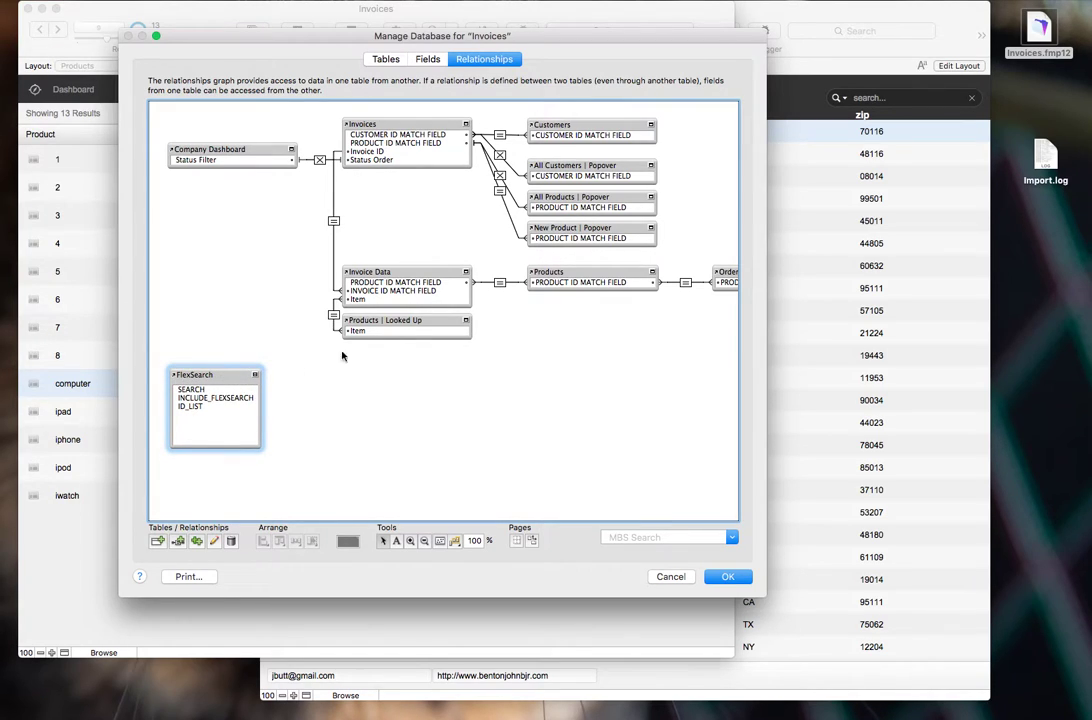
# Duplicate the Customers and Products table occurrences and stack the copies beside FlexSearch.
pyautogui.click(590, 275)
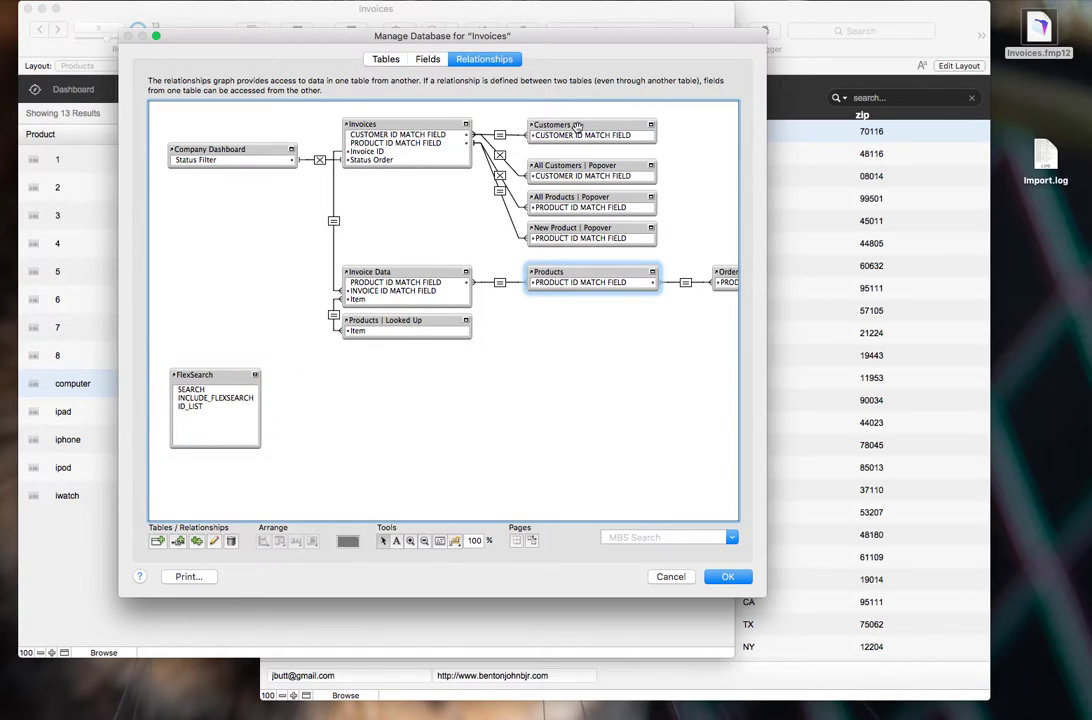
pyautogui.keyDown('shift'); pyautogui.click(556, 124); pyautogui.keyUp('shift')
pyautogui.press('super+d')
pyautogui.moveTo(561, 272); pyautogui.dragTo(546, 331)
pyautogui.click(641, 328)
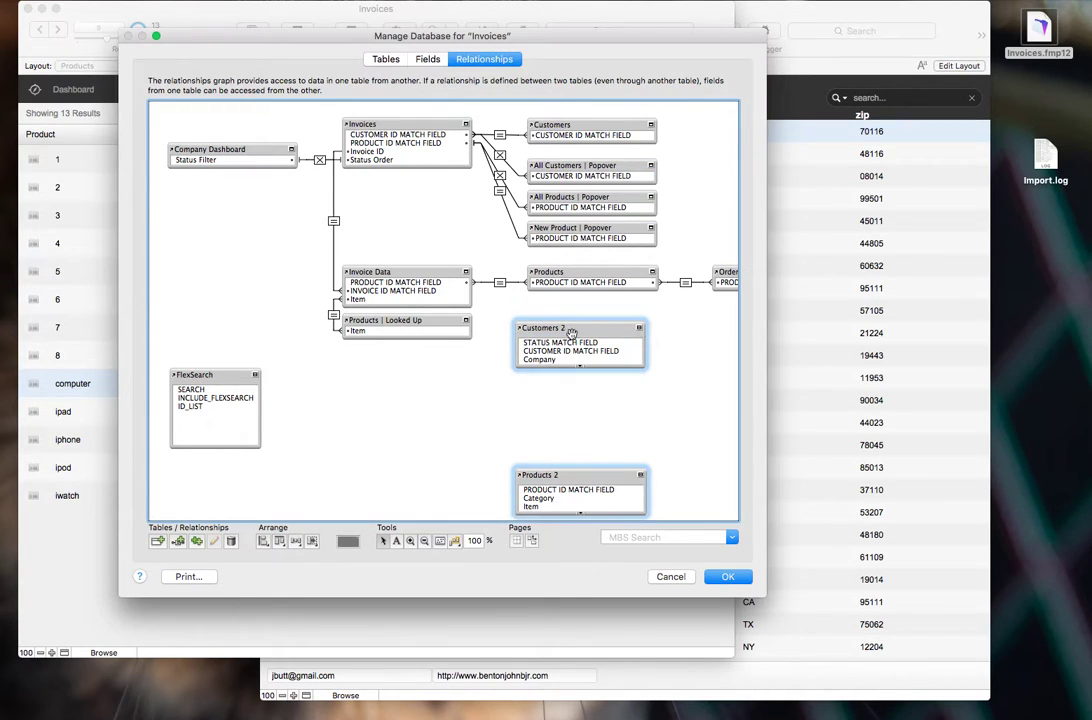
pyautogui.click(568, 446)
pyautogui.moveTo(563, 477); pyautogui.dragTo(562, 384)
pyautogui.keyDown('shift'); pyautogui.click(561, 330); pyautogui.keyUp('shift')
pyautogui.moveTo(561, 328); pyautogui.dragTo(358, 366)
pyautogui.click(476, 378)
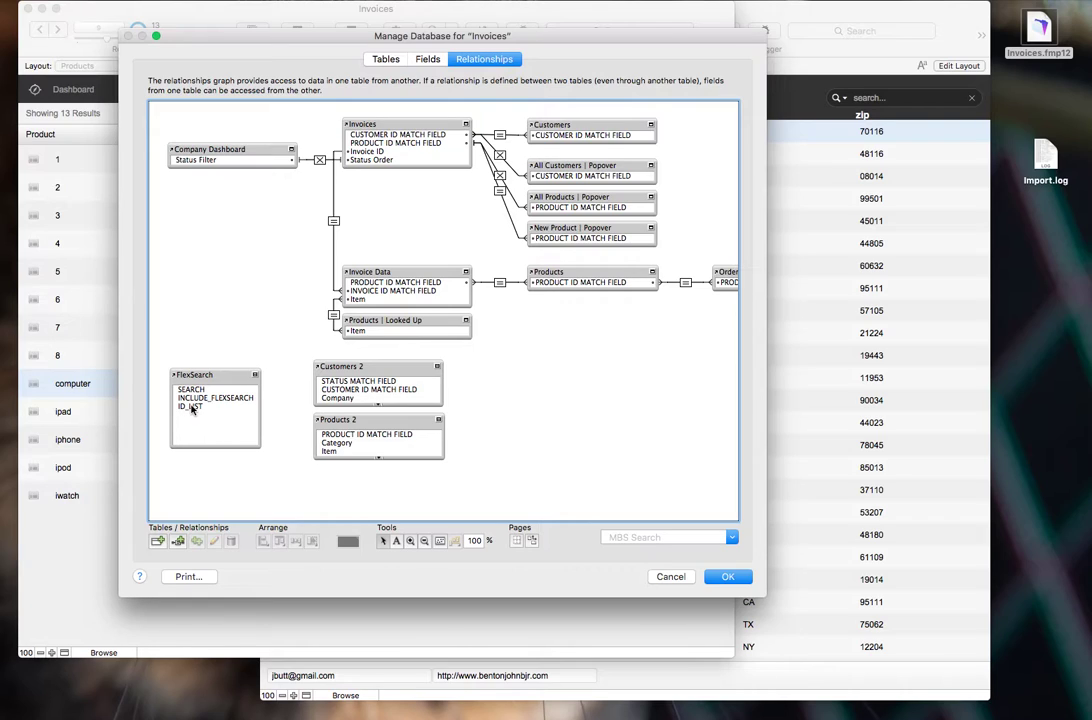
# Relate FlexSearch's ID_LIST to CUSTOMER ID MATCH FIELD in the Customers copy and PRODUCT ID MATCH FIELD in the Products copy.
pyautogui.moveTo(192, 408); pyautogui.dragTo(318, 389)
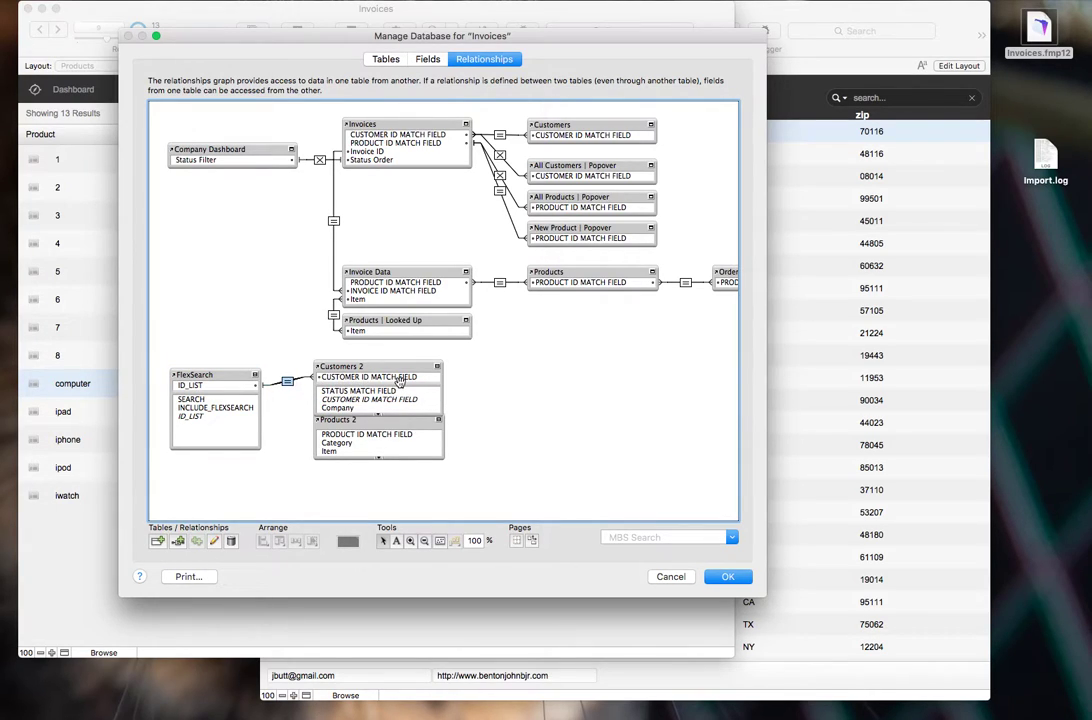
pyautogui.click(350, 421)
pyautogui.moveTo(350, 421); pyautogui.dragTo(350, 428)
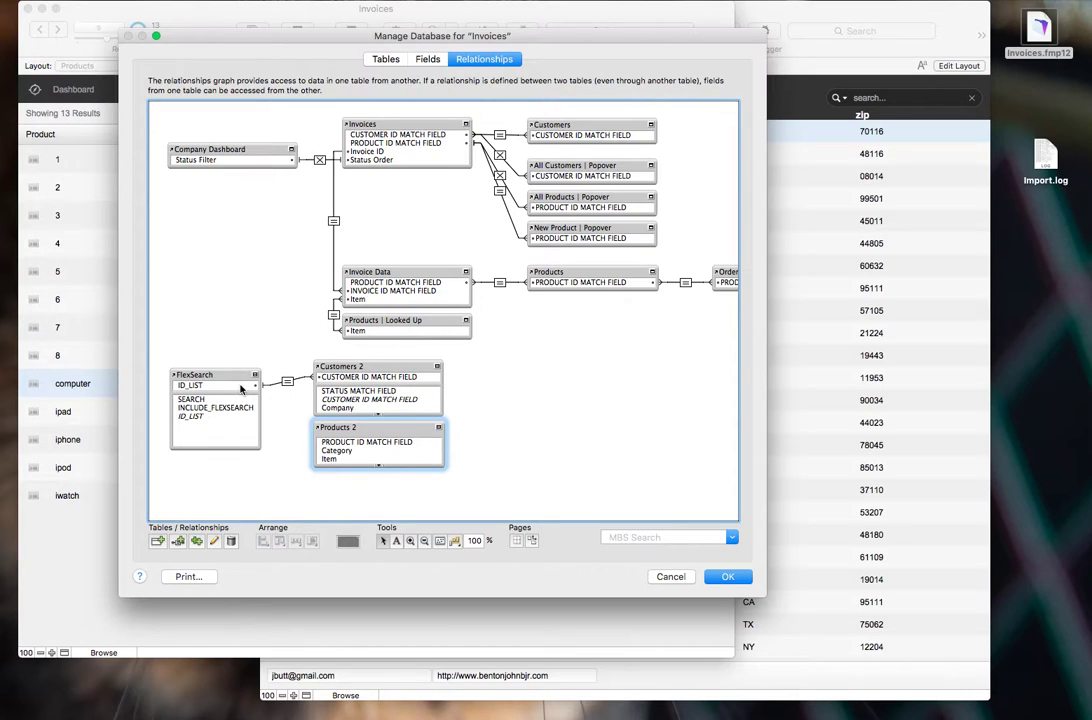
pyautogui.moveTo(241, 388); pyautogui.dragTo(319, 440)
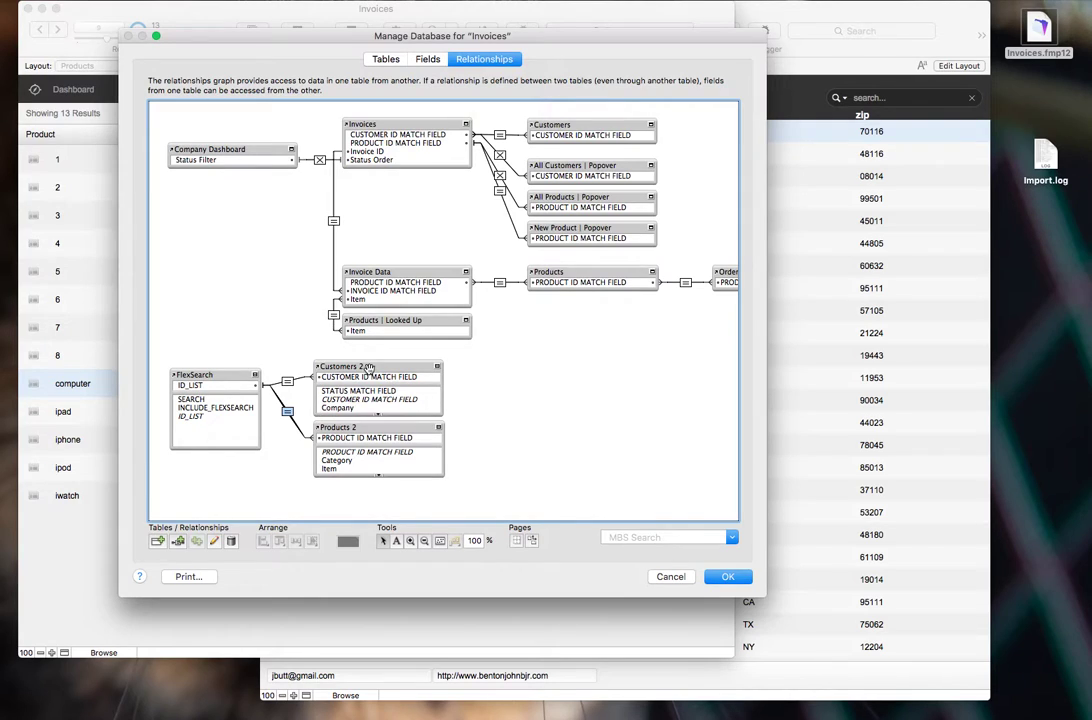
# Rename the duplicated Customers table occurrence as FlexSearch_Customers.
pyautogui.doubleClick(345, 367)
pyautogui.click(475, 240)
pyautogui.press('BackSpace')
pyautogui.write('FlexSearch')
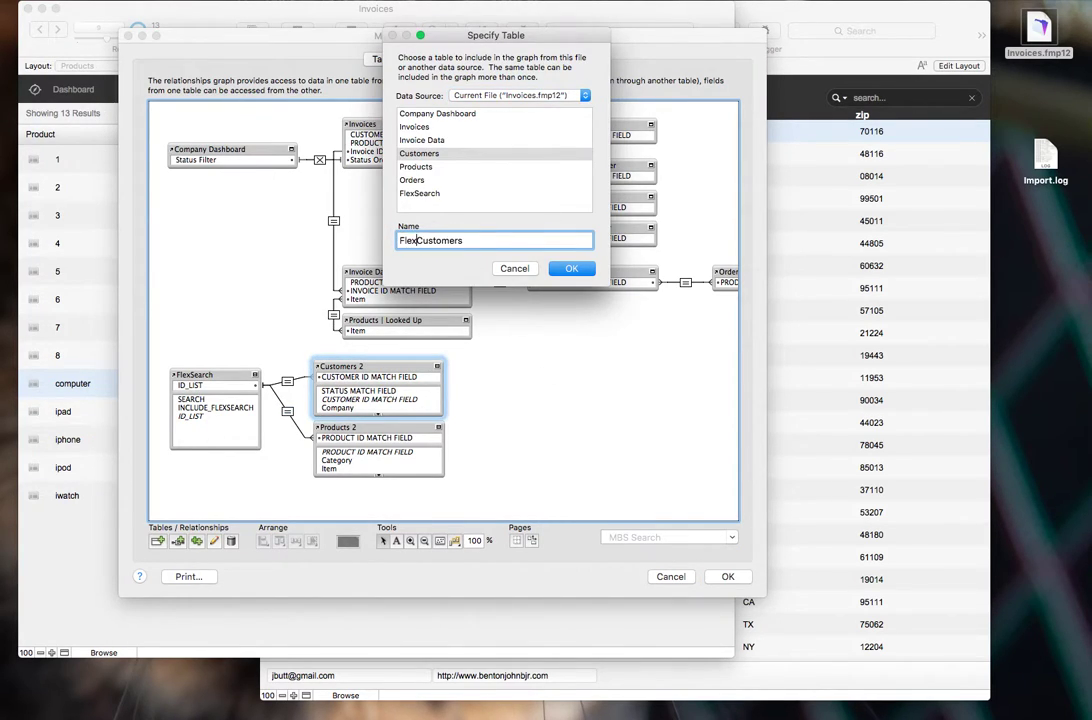
pyautogui.write('_')
pyautogui.press('Return')
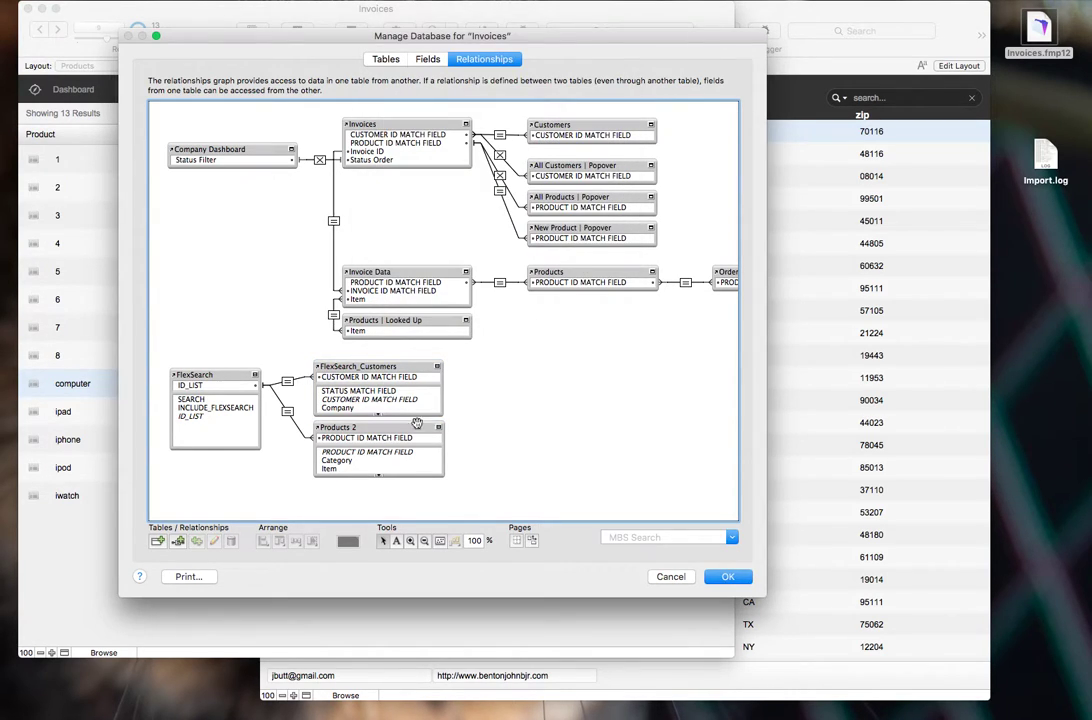
# Check the FlexSearch relationship to the Products copy, rename that occurrence as FlexSearch_Products, and save the database changes.
pyautogui.click(288, 413)
pyautogui.doubleClick(288, 412)
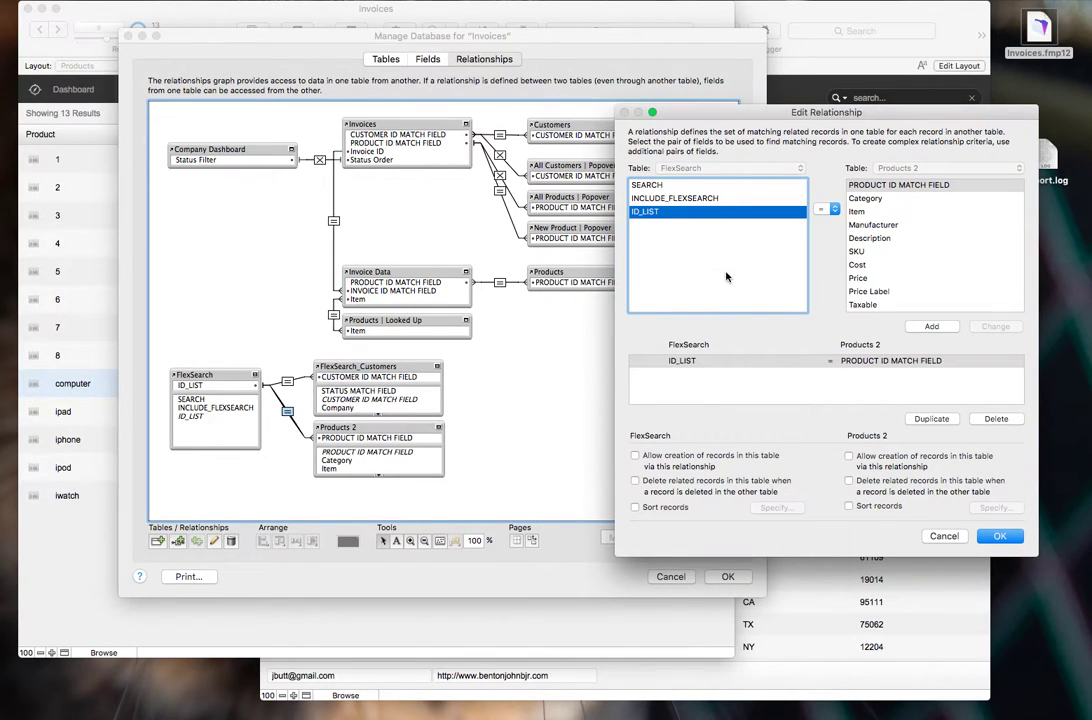
pyautogui.press('Return')
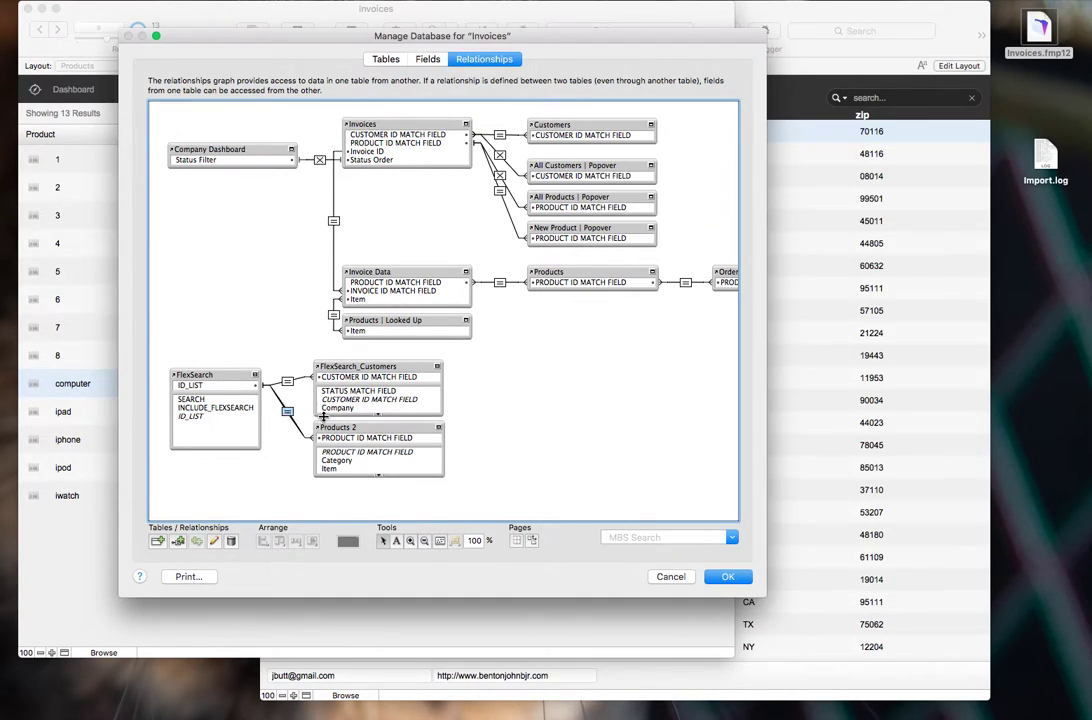
pyautogui.doubleClick(344, 427)
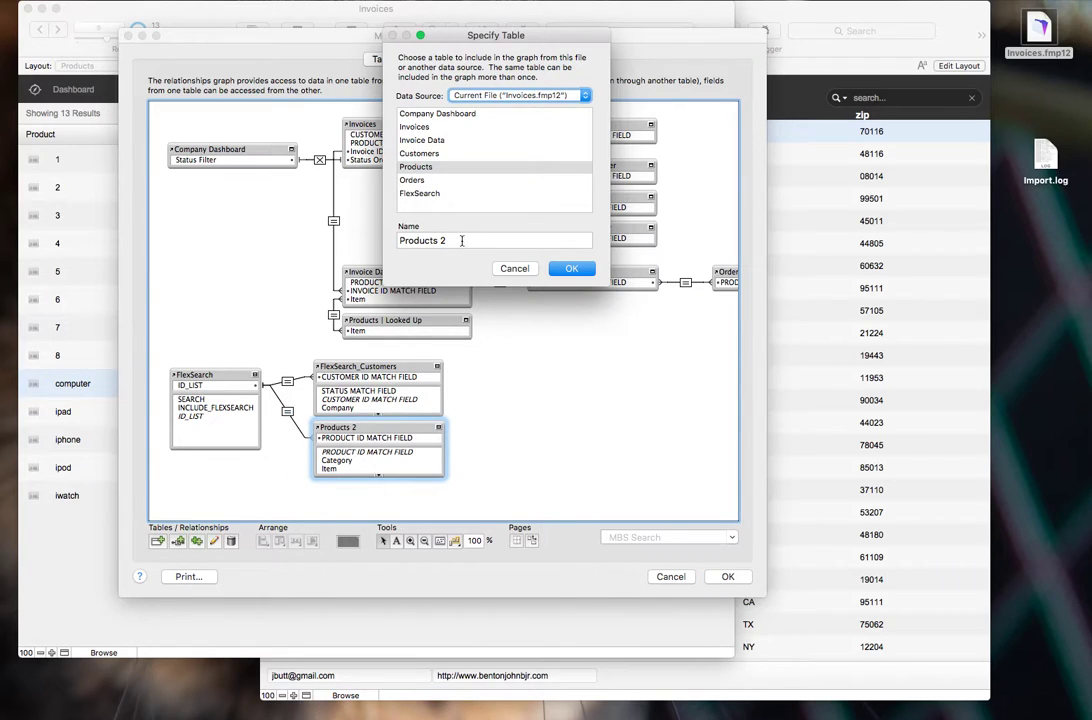
pyautogui.click(461, 240)
pyautogui.press('BackSpace')
pyautogui.write('FlexSearch_')
pyautogui.click(571, 268)
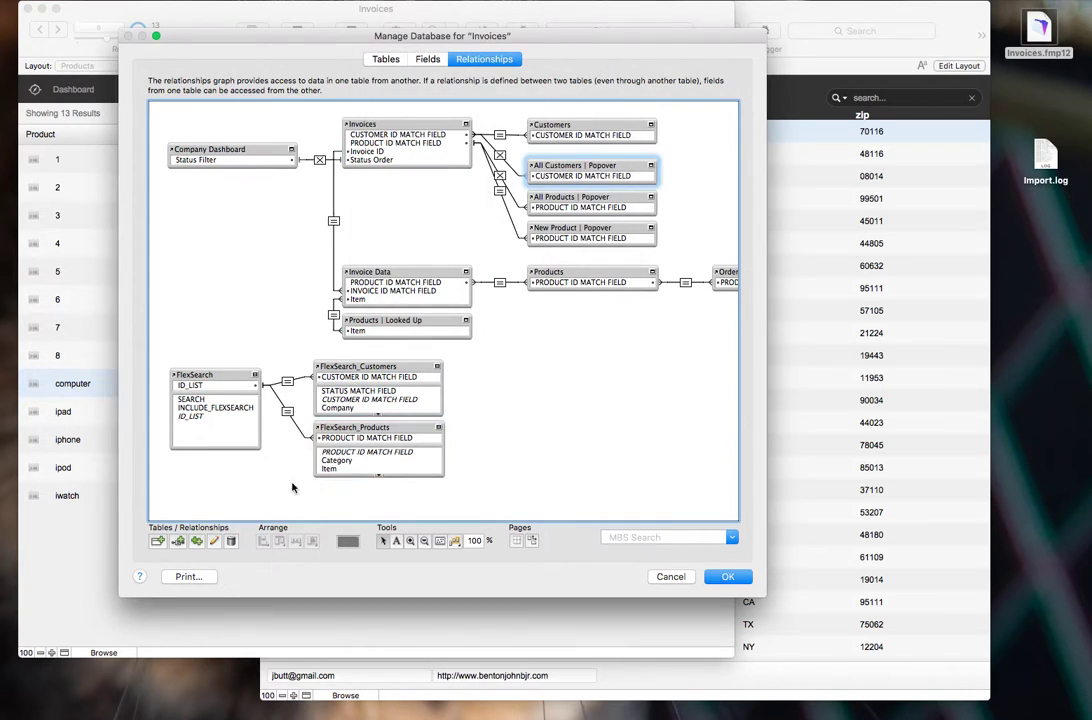
pyautogui.click(635, 365)
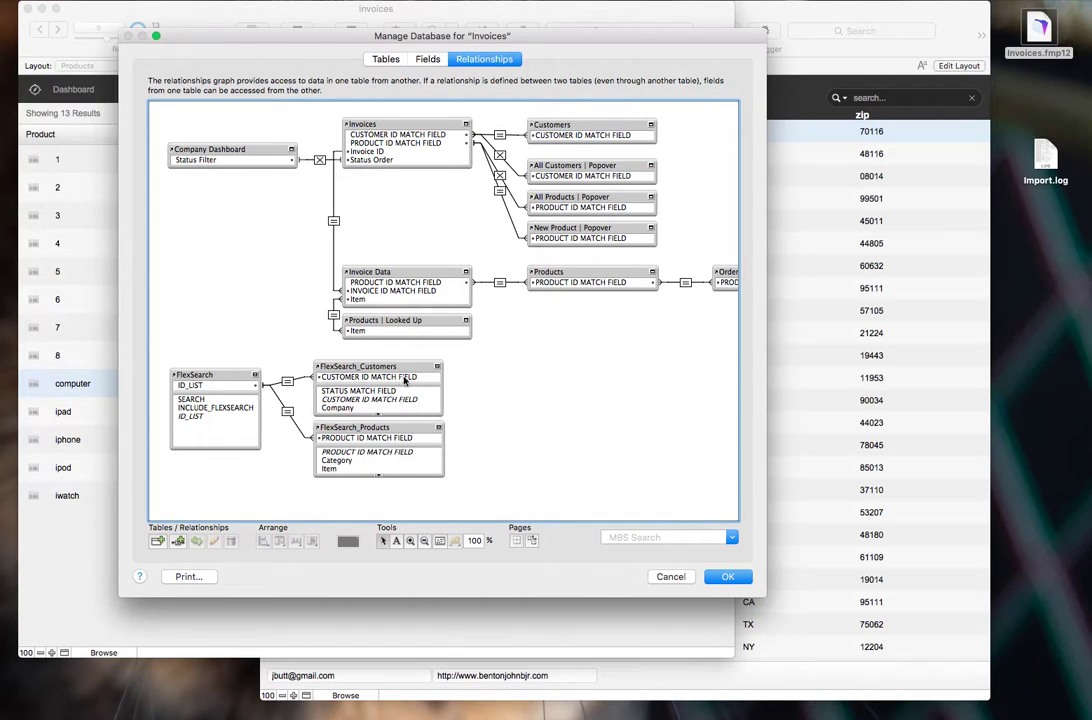
pyautogui.moveTo(463, 358); pyautogui.dragTo(335, 465)
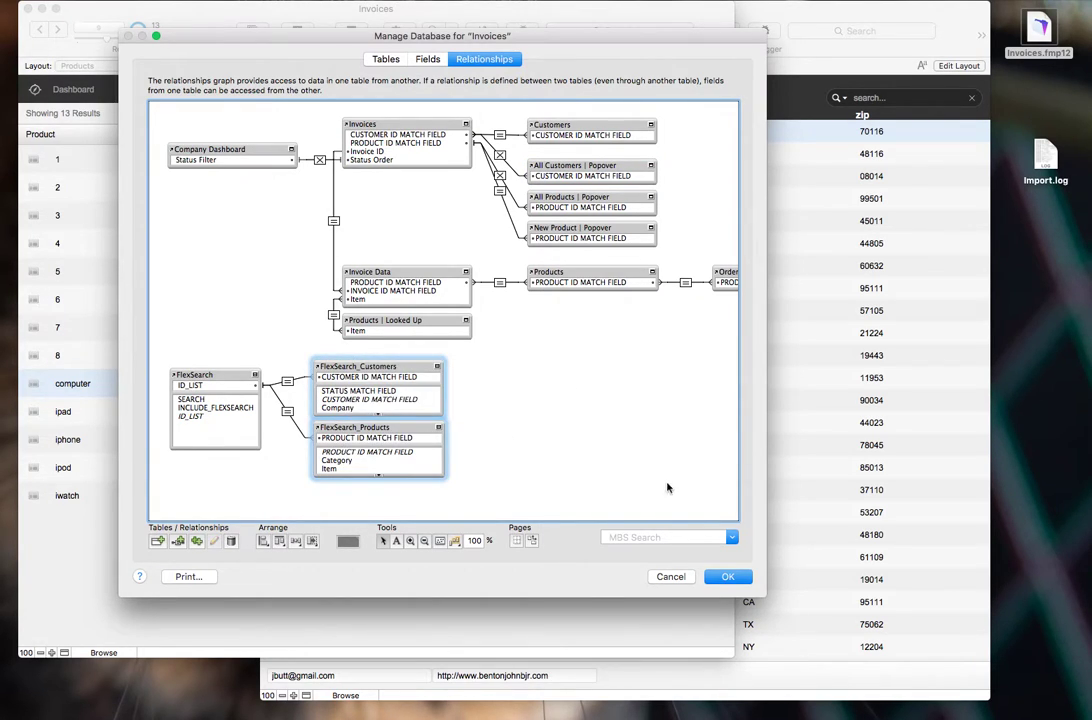
pyautogui.click(721, 580)
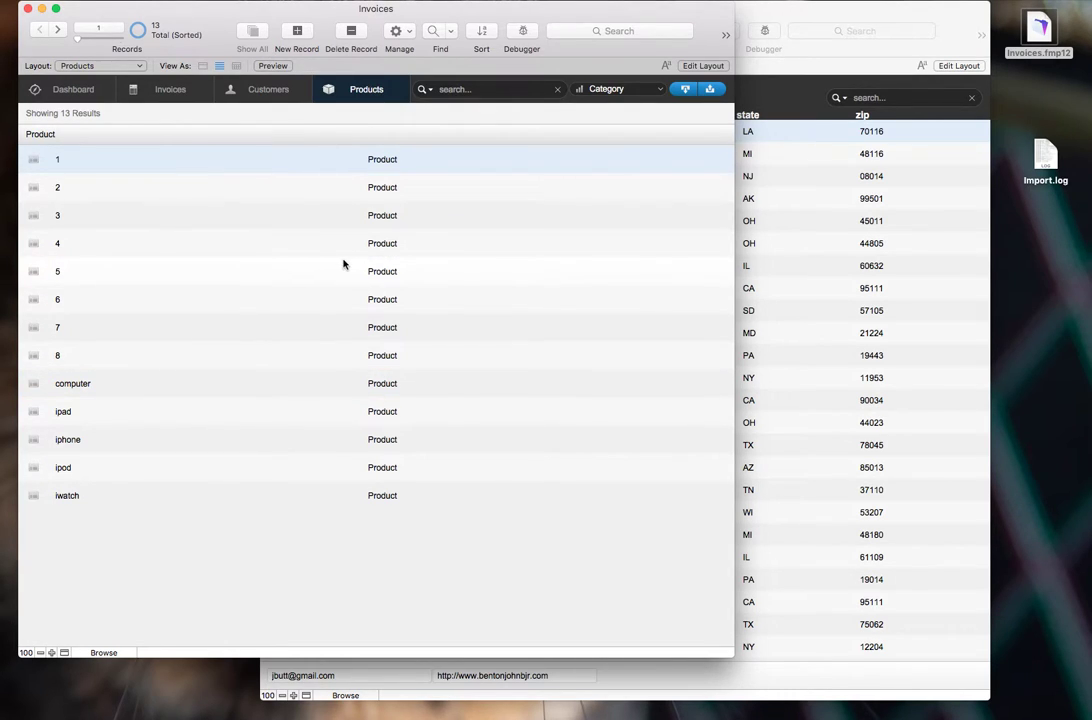
# Open the "FlexSearch | Go To Related" script in the FlexSearch Configuration folder for editing.
pyautogui.press('super+shift+s')
pyautogui.click(428, 80)
pyautogui.click(173, 125)
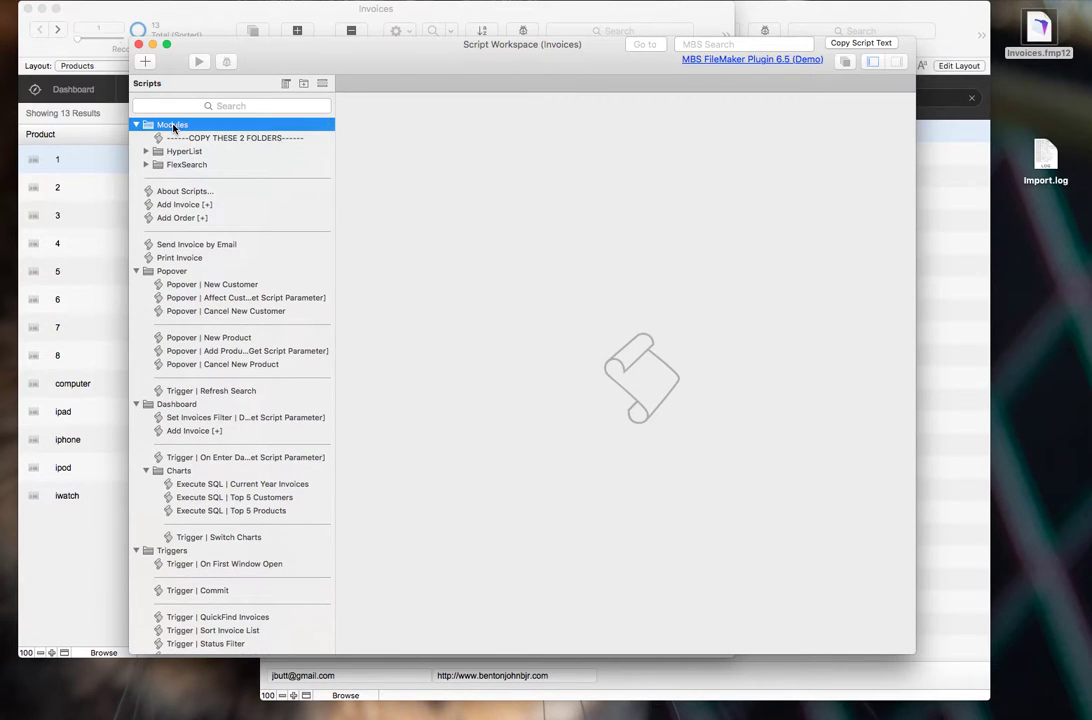
pyautogui.click(186, 166)
pyautogui.press('Right')
pyautogui.press('Down')
pyautogui.press('Down')
pyautogui.press('Down')
pyautogui.press('Down')
pyautogui.press('Right')
pyautogui.click(214, 259)
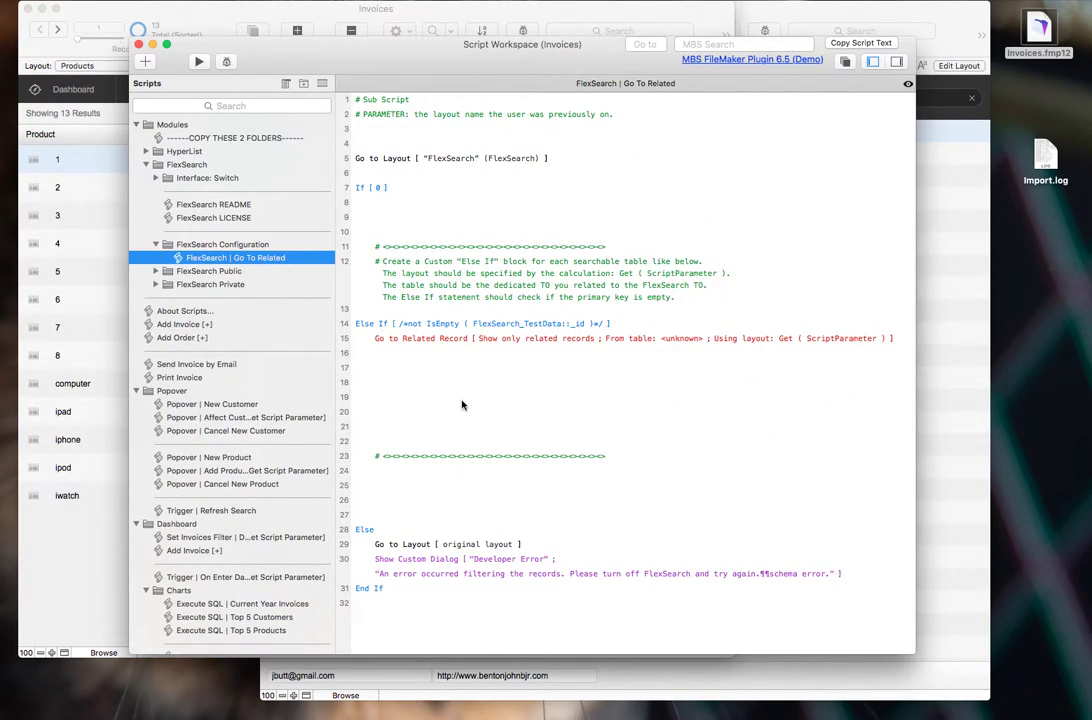
# Set the script's Else If condition to not IsEmpty ( FlexSearch_Customers::CUSTOMER ID MATCH FIELD ), without comment marks.
pyautogui.click(373, 323)
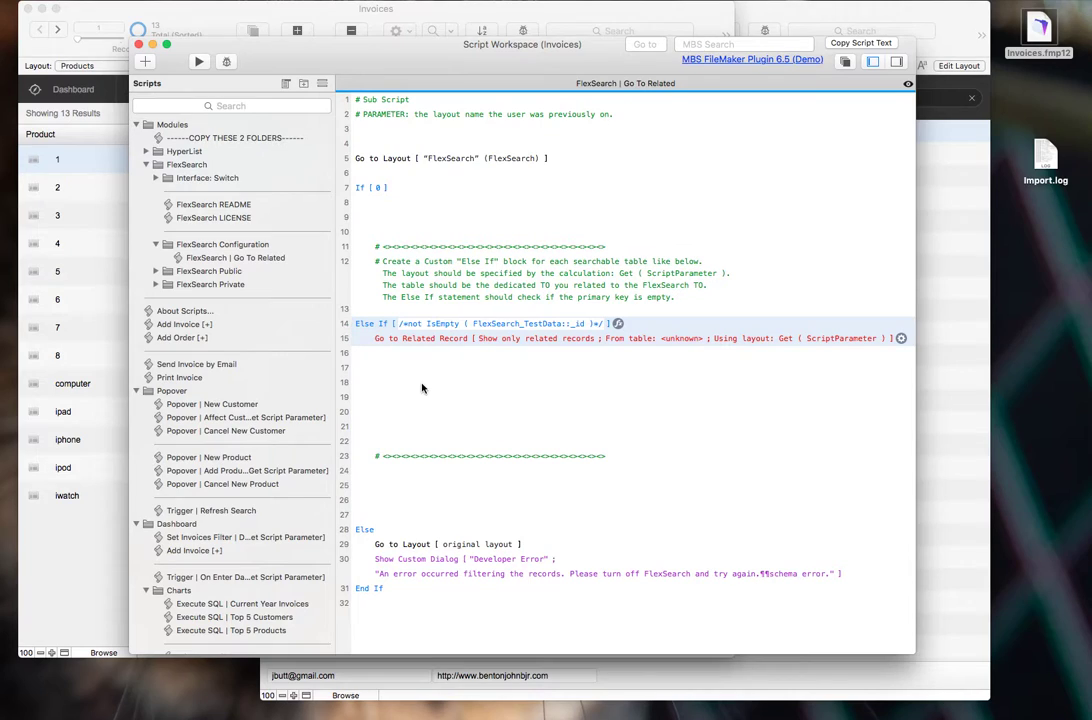
pyautogui.click(390, 352)
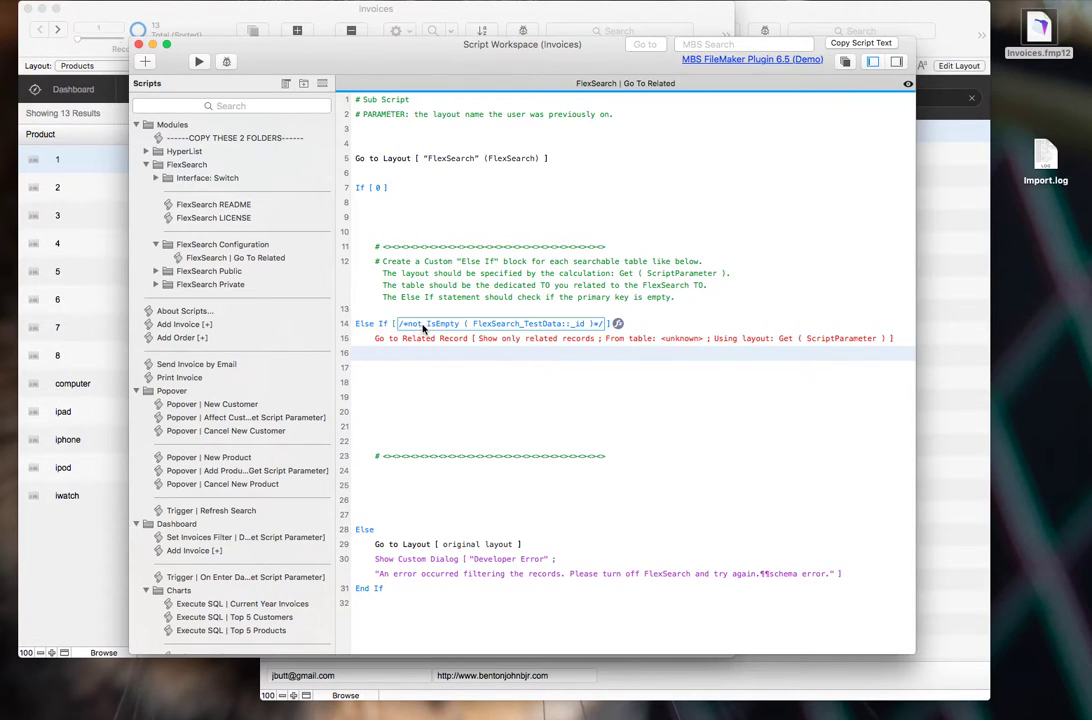
pyautogui.click(386, 340)
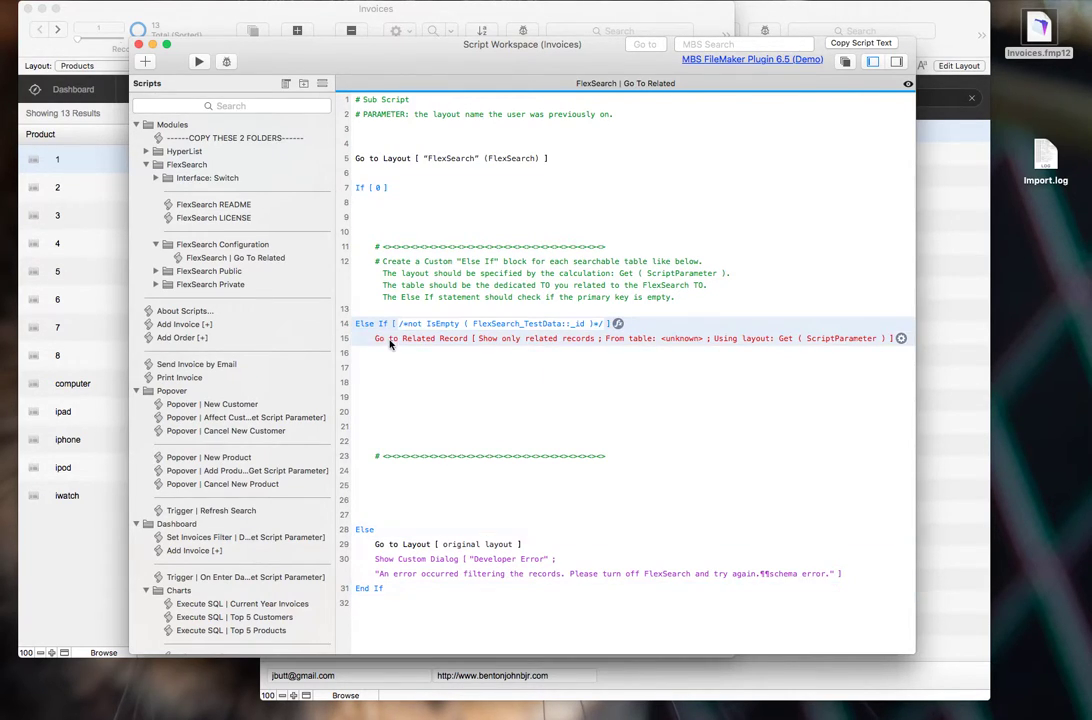
pyautogui.click(617, 324)
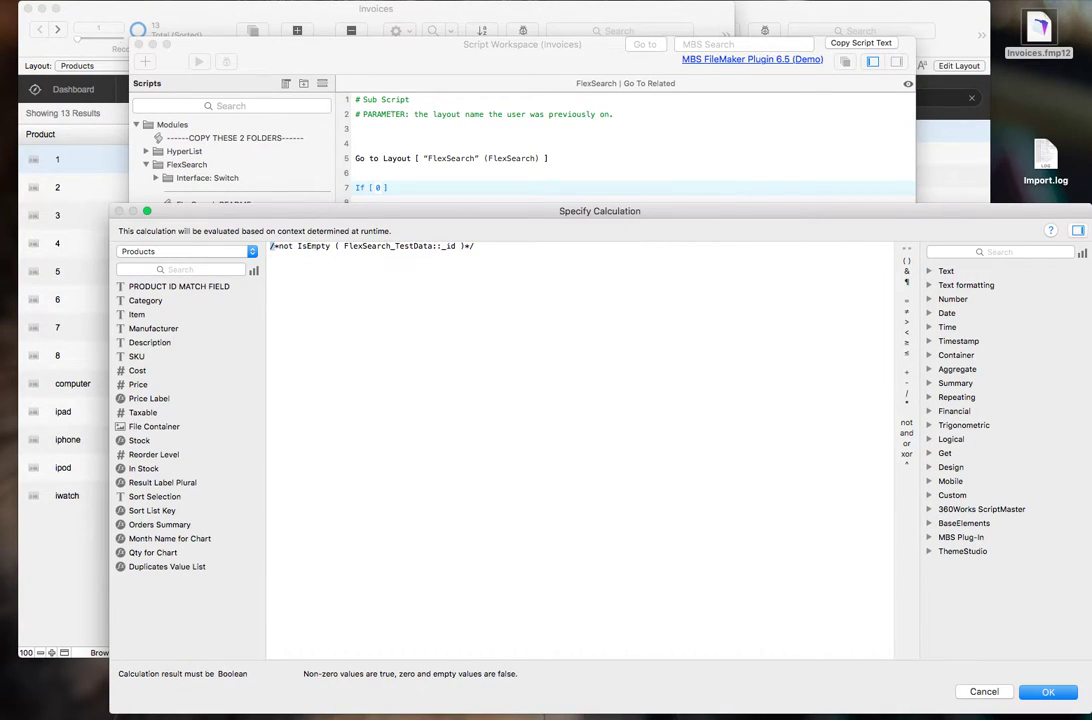
pyautogui.click(271, 246)
pyautogui.press('Delete')
pyautogui.press('Delete')
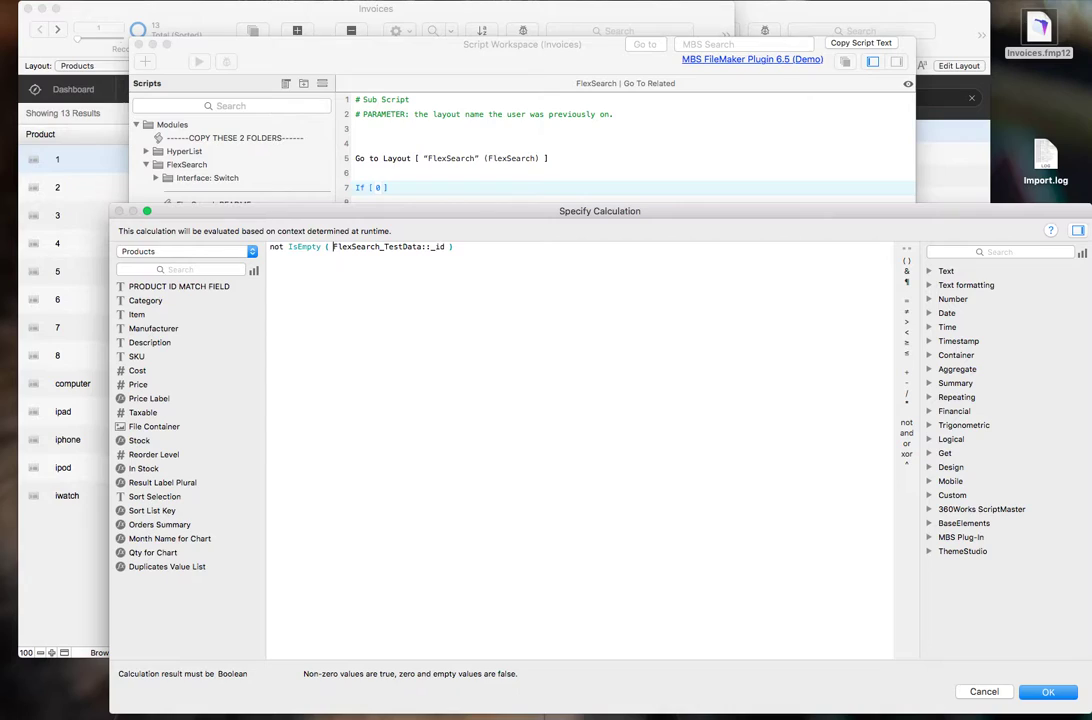
pyautogui.doubleClick(335, 246)
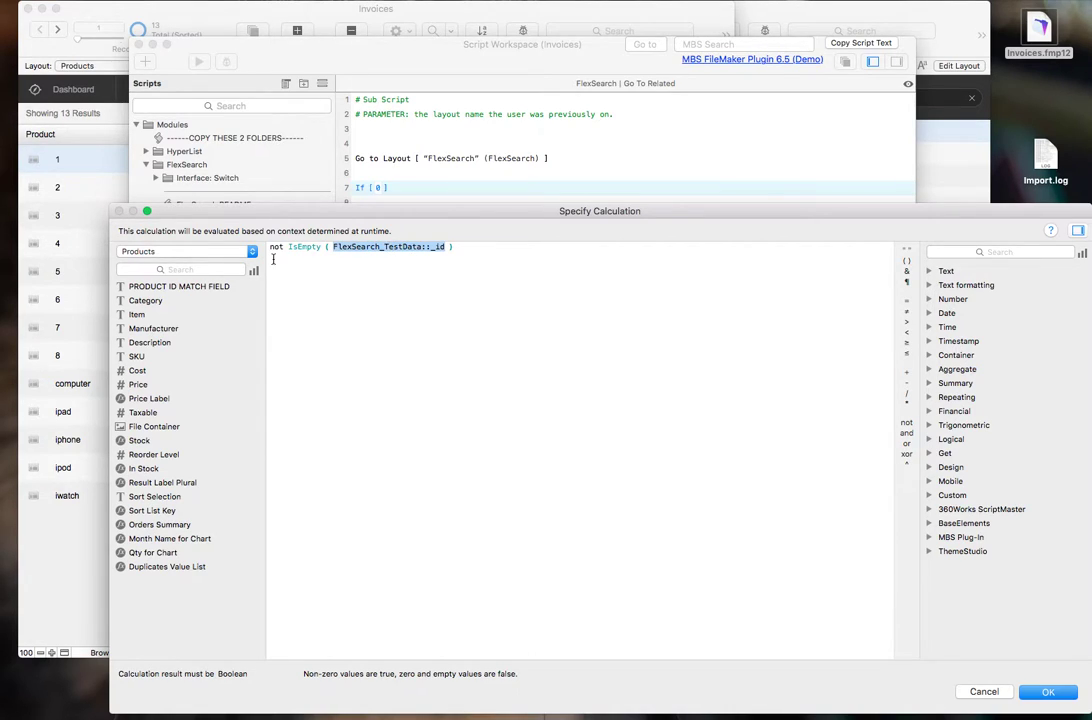
pyautogui.click(163, 252)
pyautogui.click(170, 184)
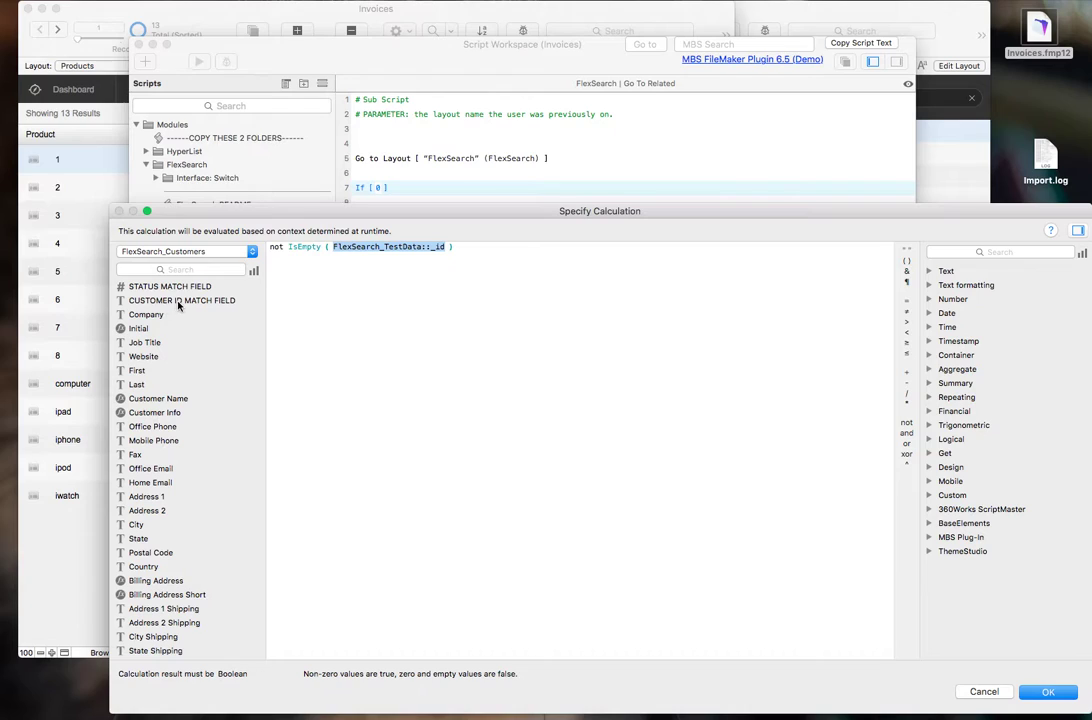
pyautogui.doubleClick(190, 300)
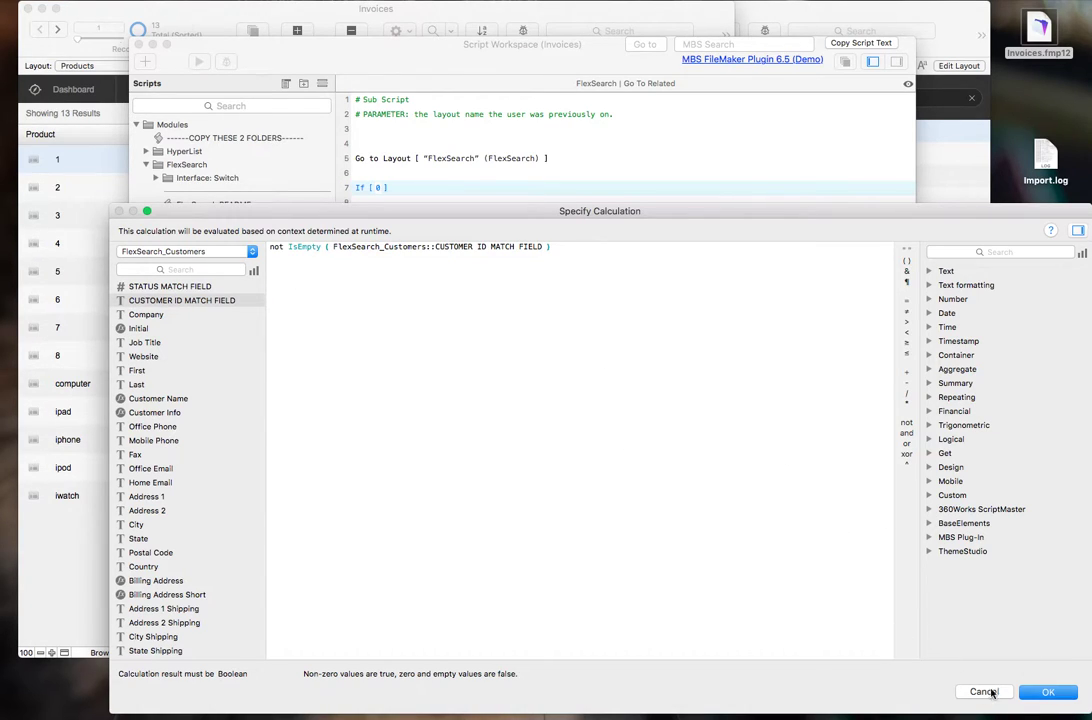
pyautogui.click(1045, 691)
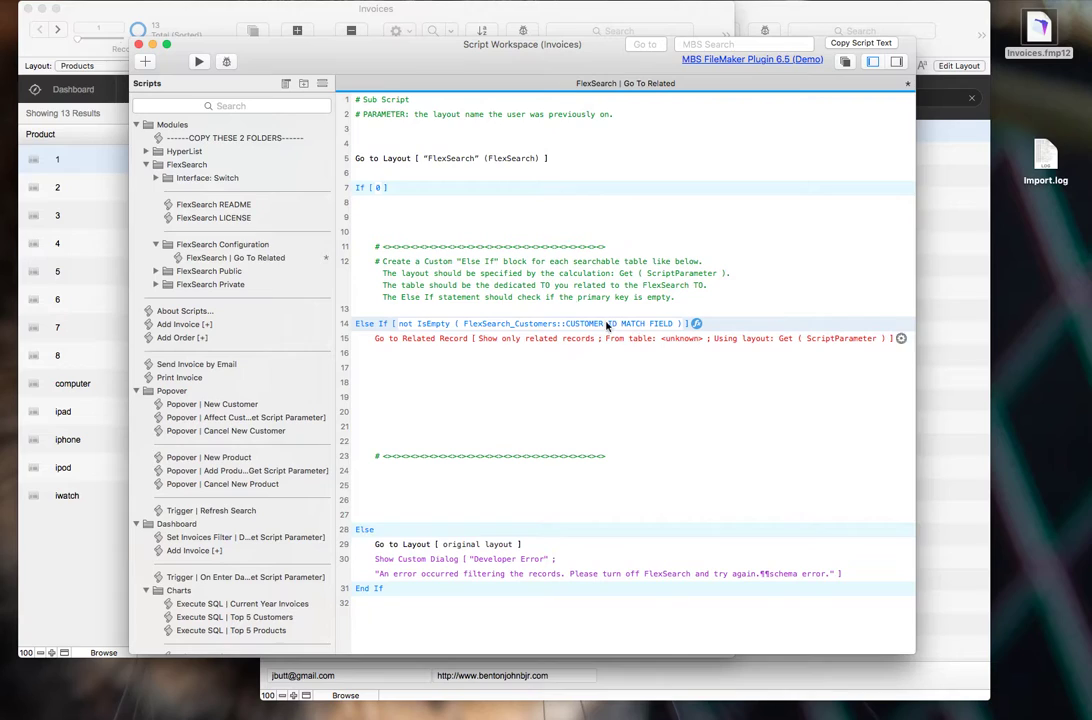
# Set the Go to Related Record step to take records from FlexSearch_Customers, with the layout name calculated by Get ( ScriptParameter ).
pyautogui.doubleClick(445, 340)
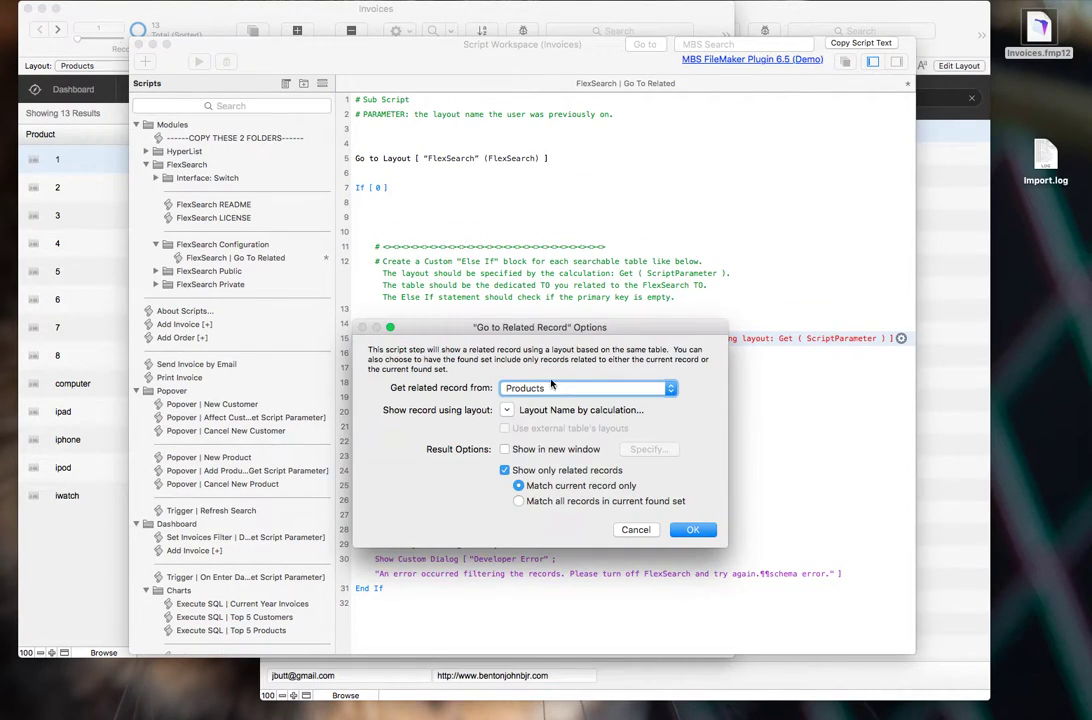
pyautogui.click(548, 393)
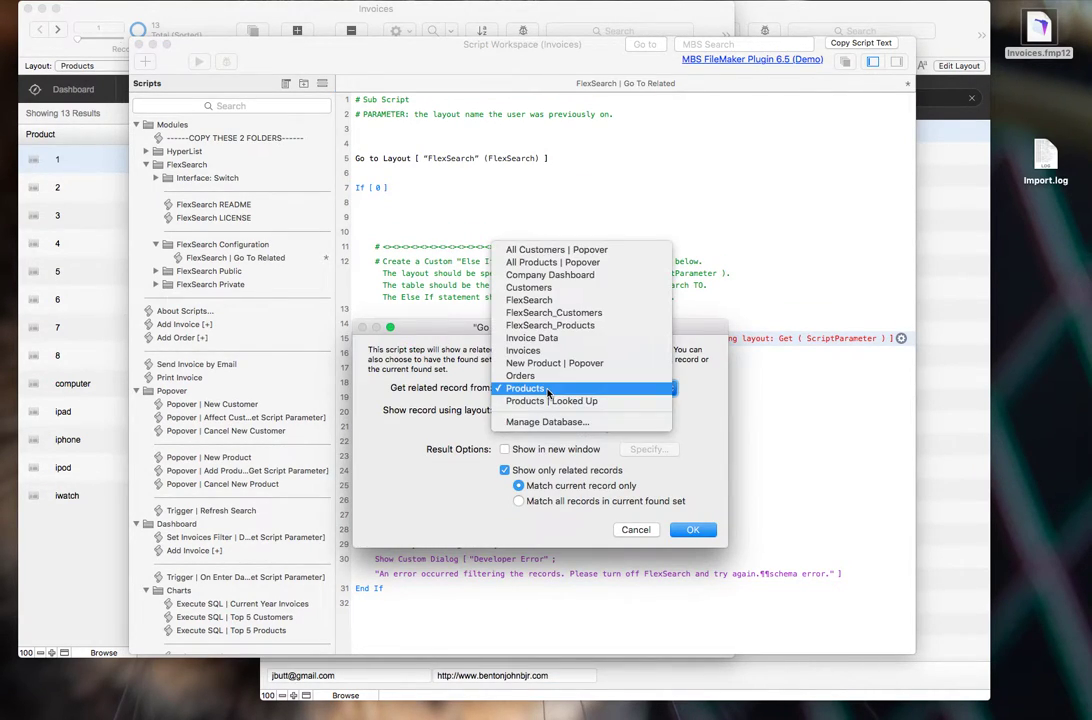
pyautogui.click(558, 314)
pyautogui.click(505, 411)
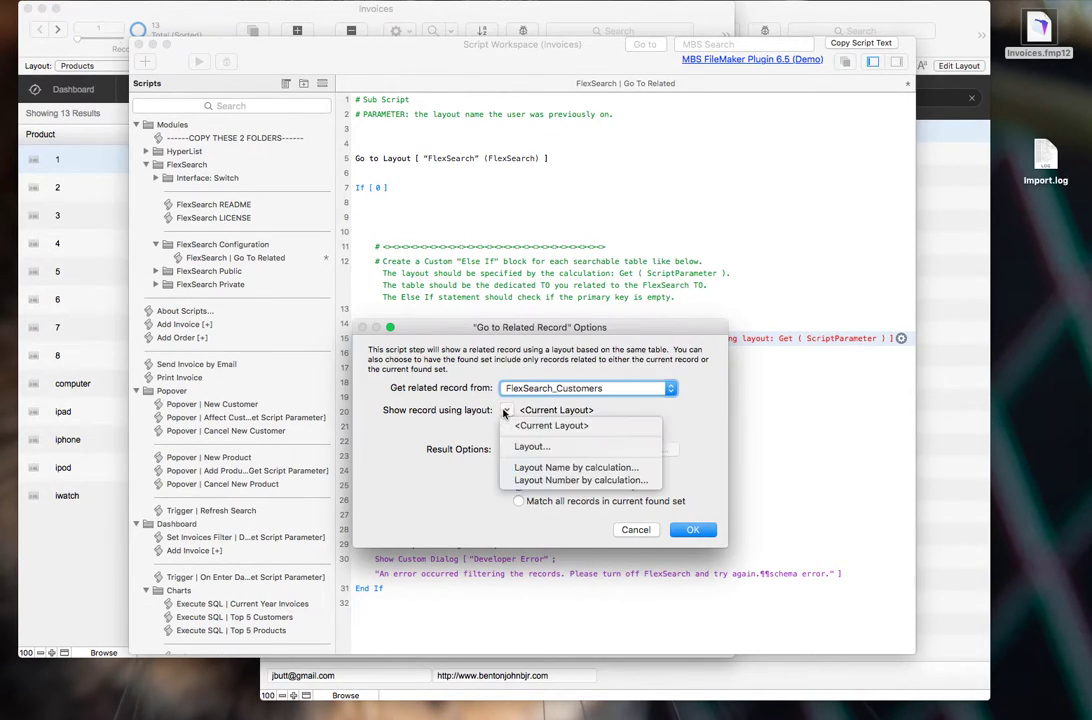
pyautogui.click(565, 467)
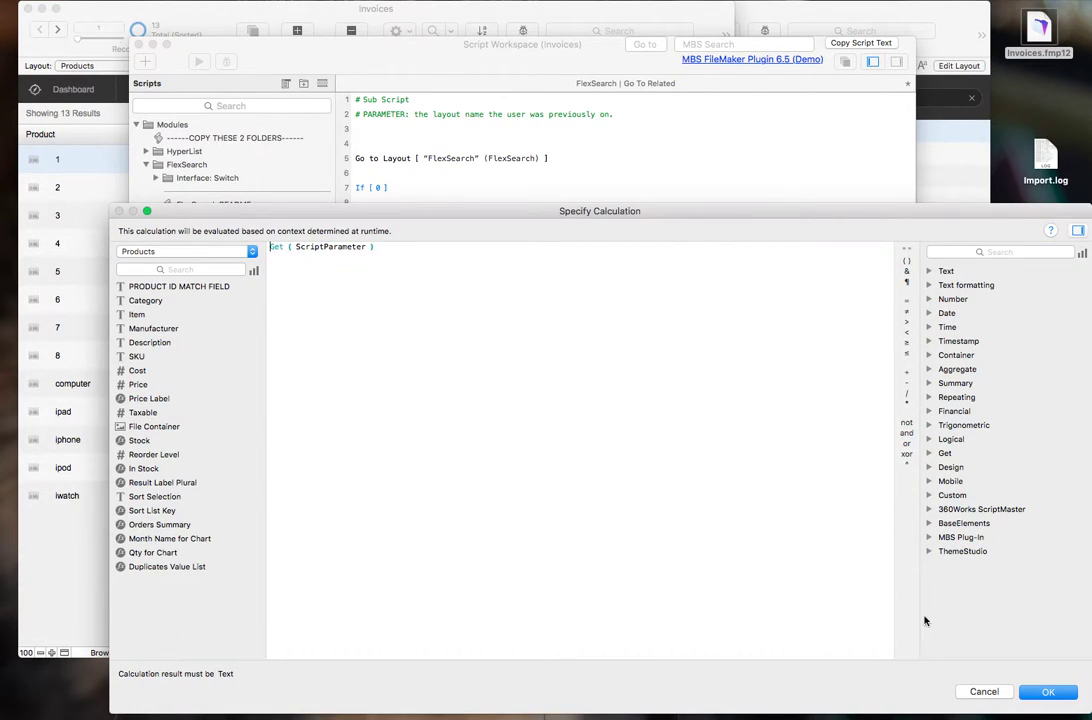
pyautogui.click(1032, 699)
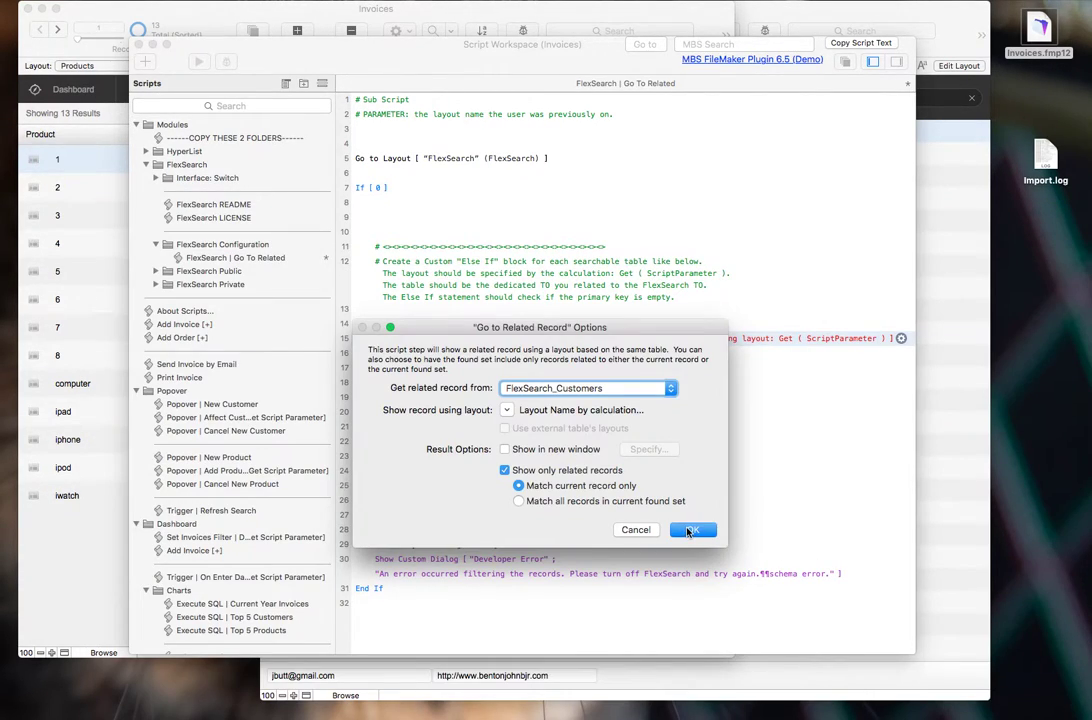
pyautogui.press('Return')
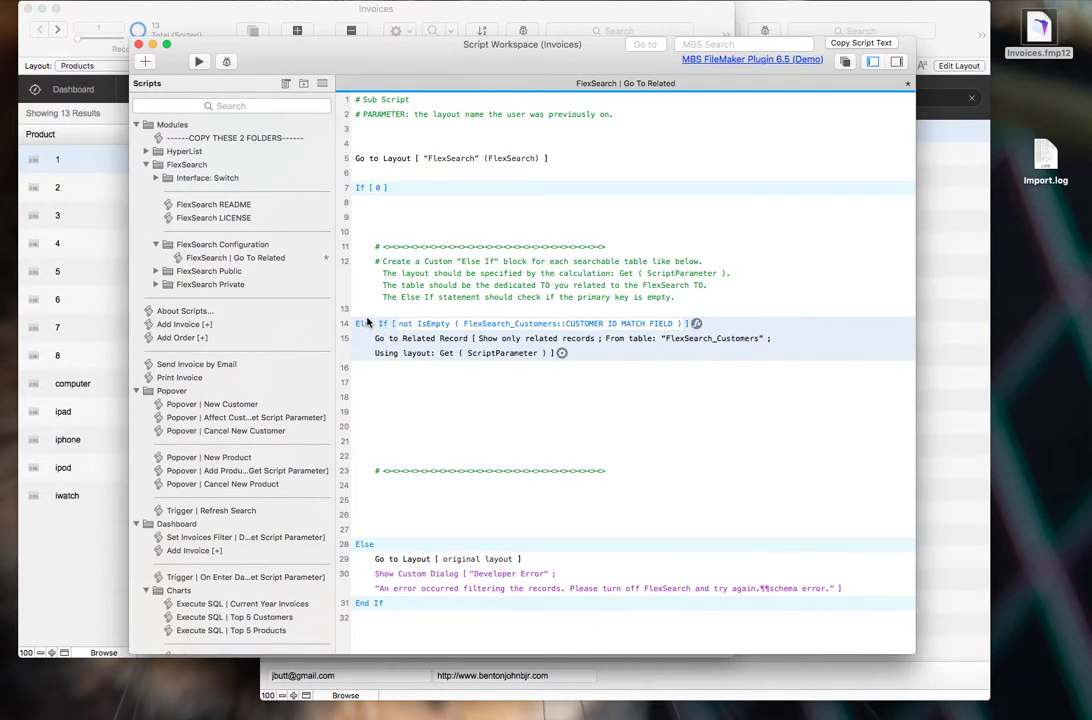
# Duplicate the Customers Else If block and set the copy's condition to not IsEmpty ( FlexSearch_Products::PRODUCT ID MATCH FIELD ).
pyautogui.keyDown('shift'); pyautogui.click(367, 320); pyautogui.keyUp('shift')
pyautogui.press('super+d')
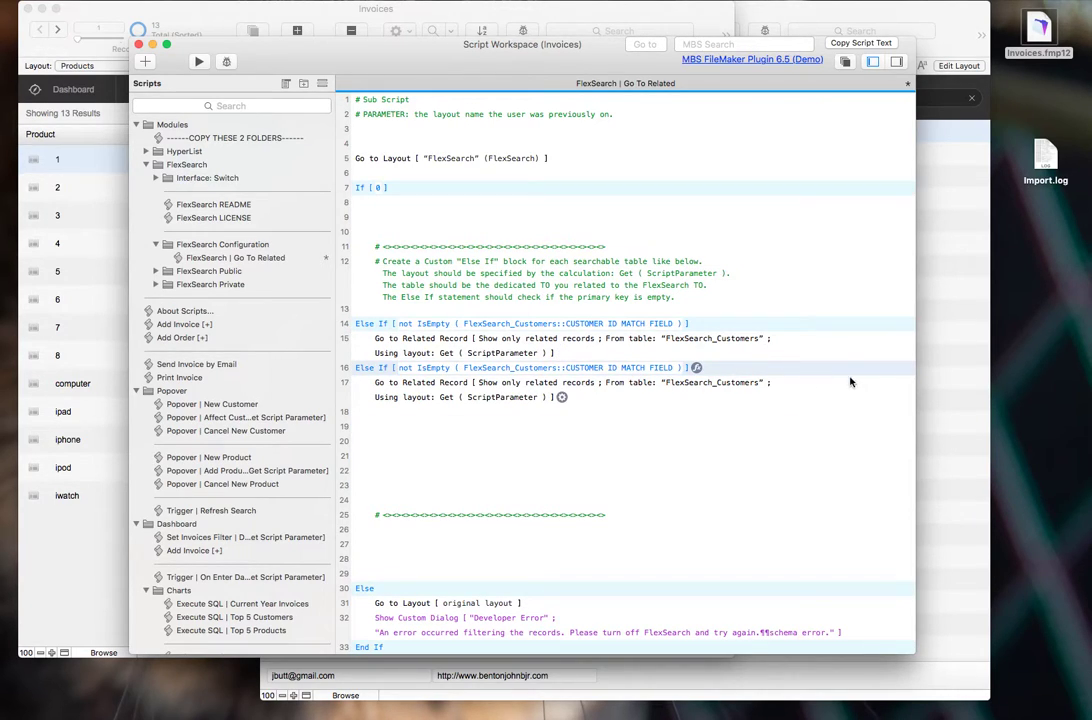
pyautogui.click(696, 368)
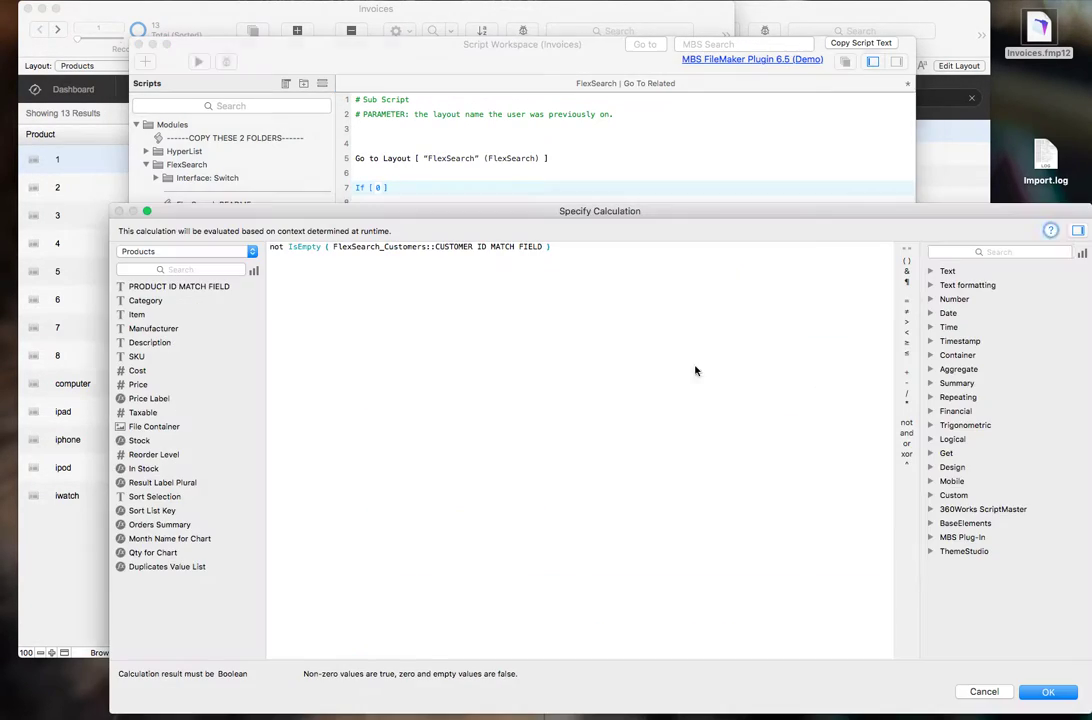
pyautogui.doubleClick(347, 246)
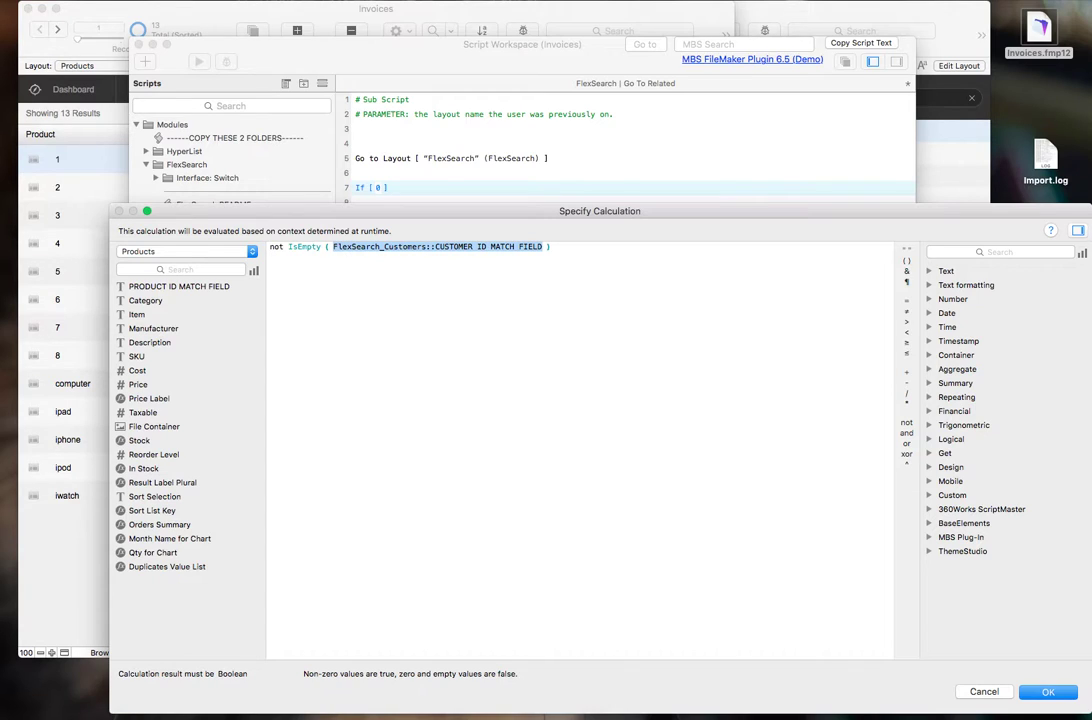
pyautogui.click(130, 252)
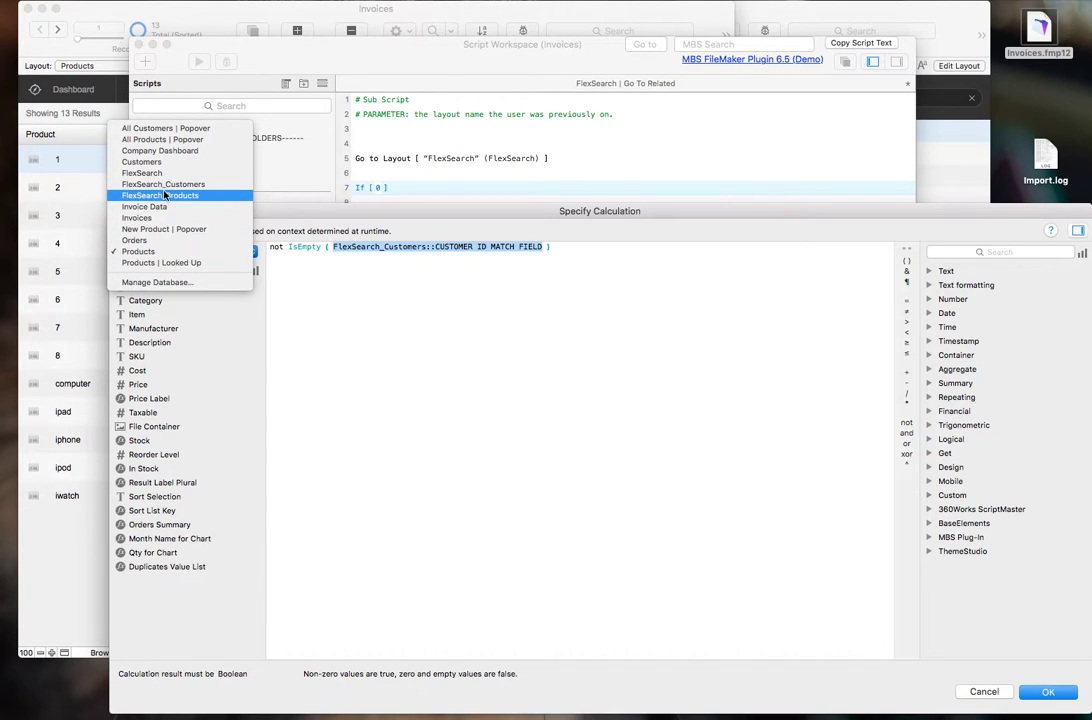
pyautogui.click(160, 204)
pyautogui.doubleClick(157, 287)
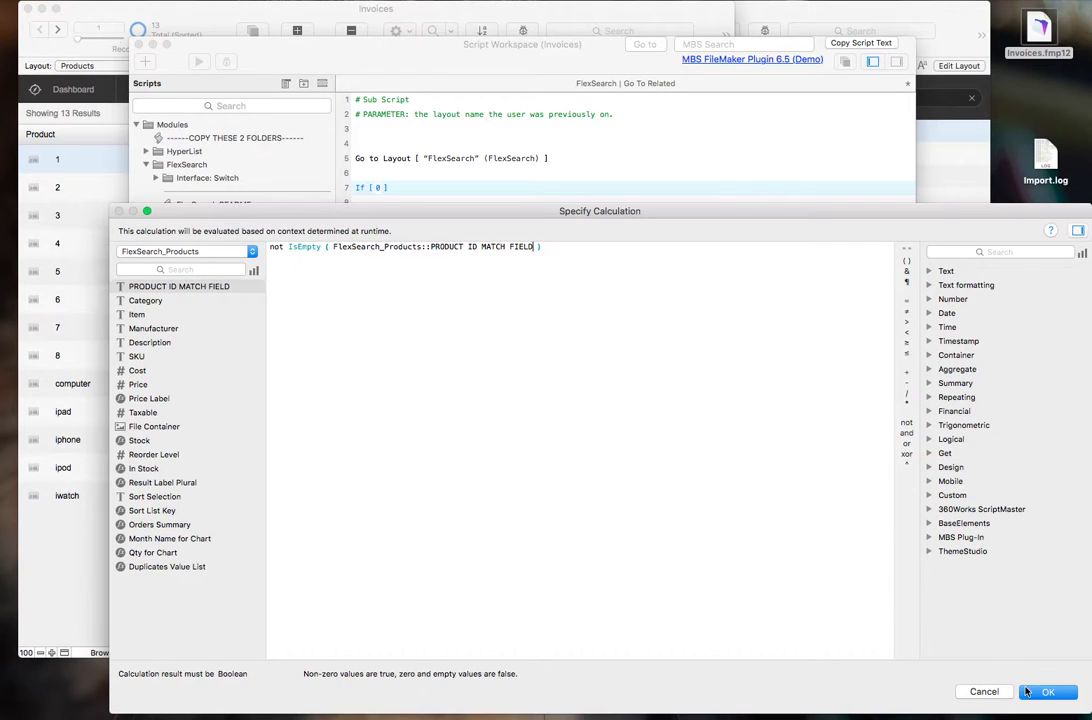
pyautogui.press('Return')
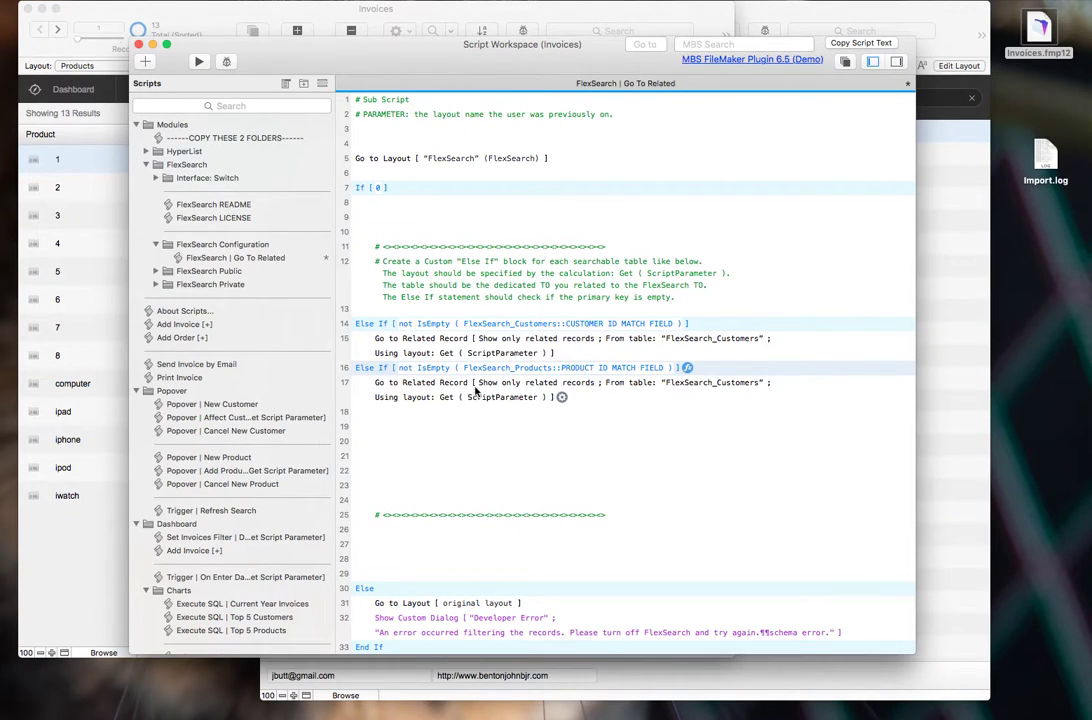
# Set the duplicated Go to Related Record step to FlexSearch_Products with layout name Get ( ScriptParameter ), and close the script and its workspace.
pyautogui.doubleClick(476, 391)
pyautogui.click(603, 388)
pyautogui.click(575, 401)
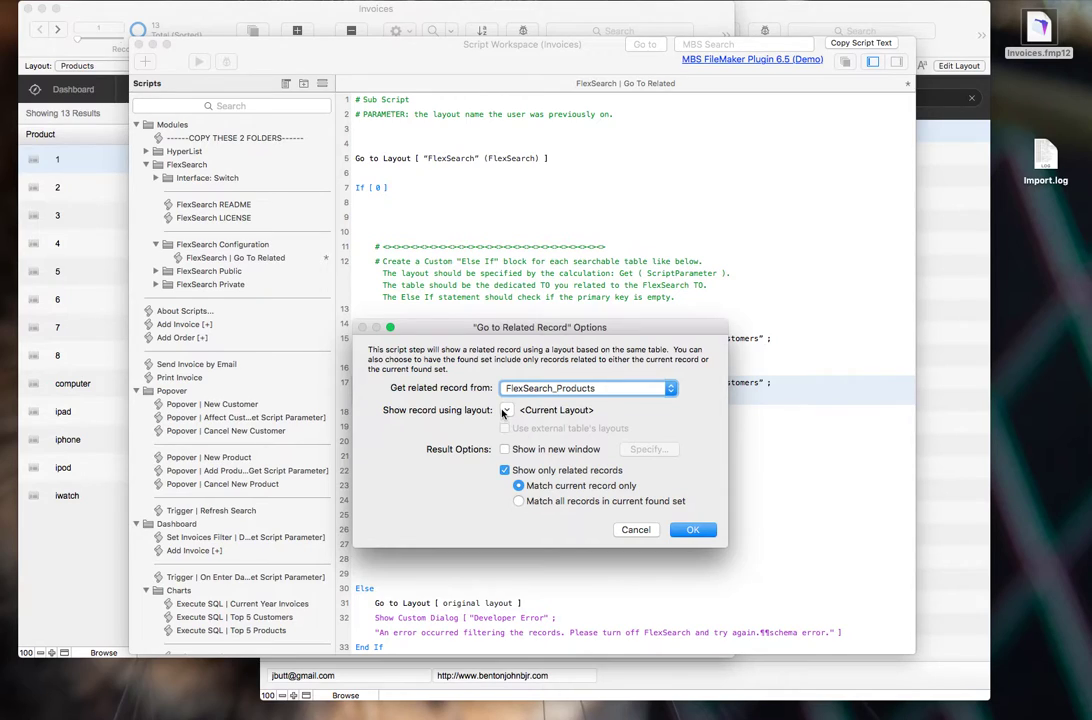
pyautogui.click(507, 411)
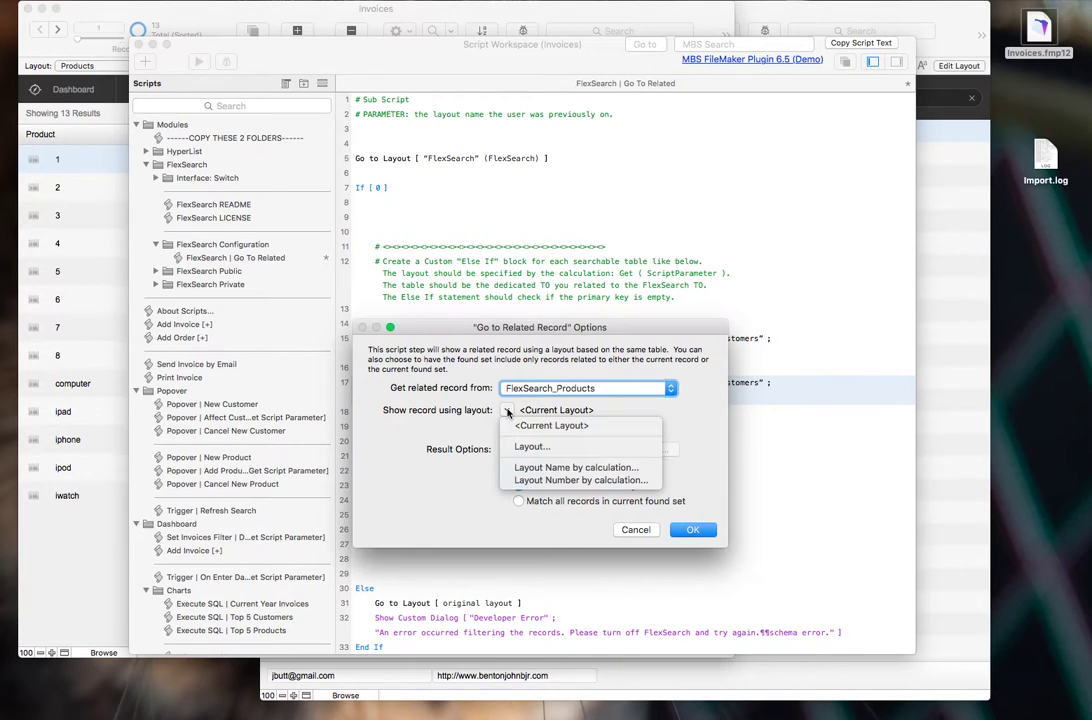
pyautogui.click(570, 467)
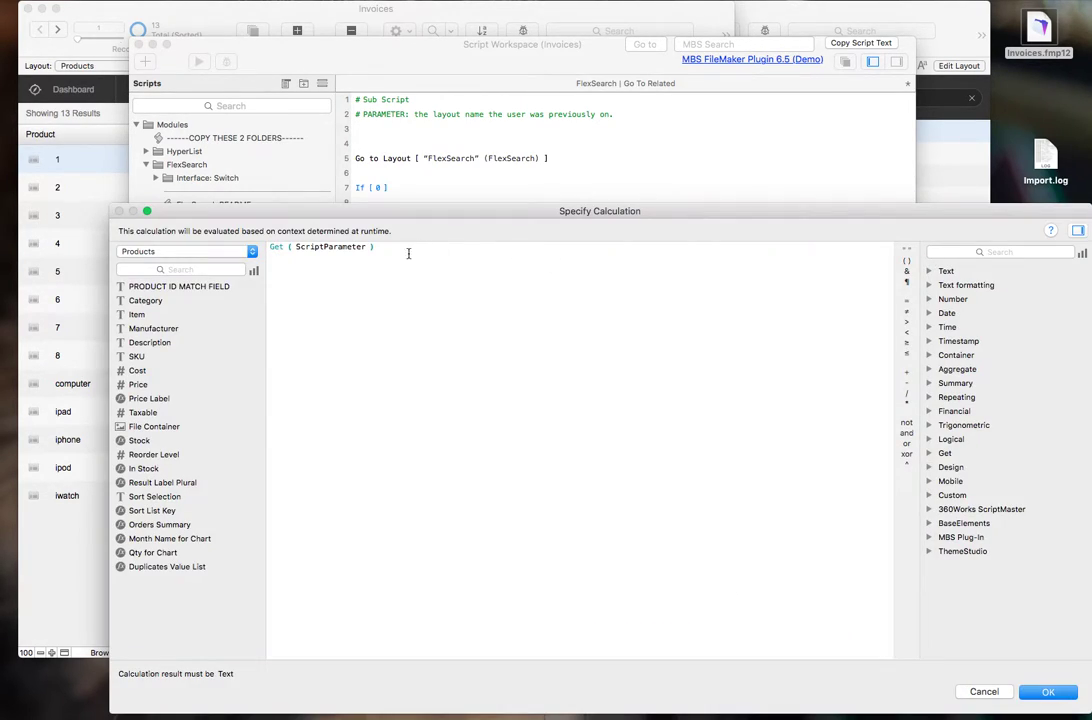
pyautogui.press('Return')
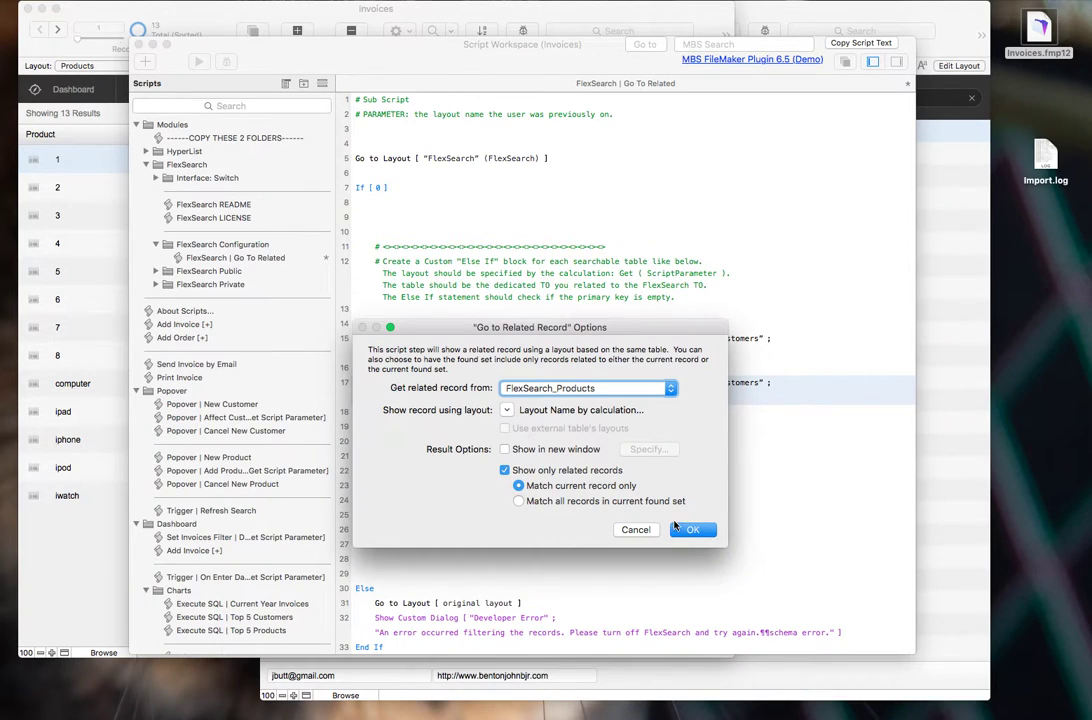
pyautogui.click(692, 531)
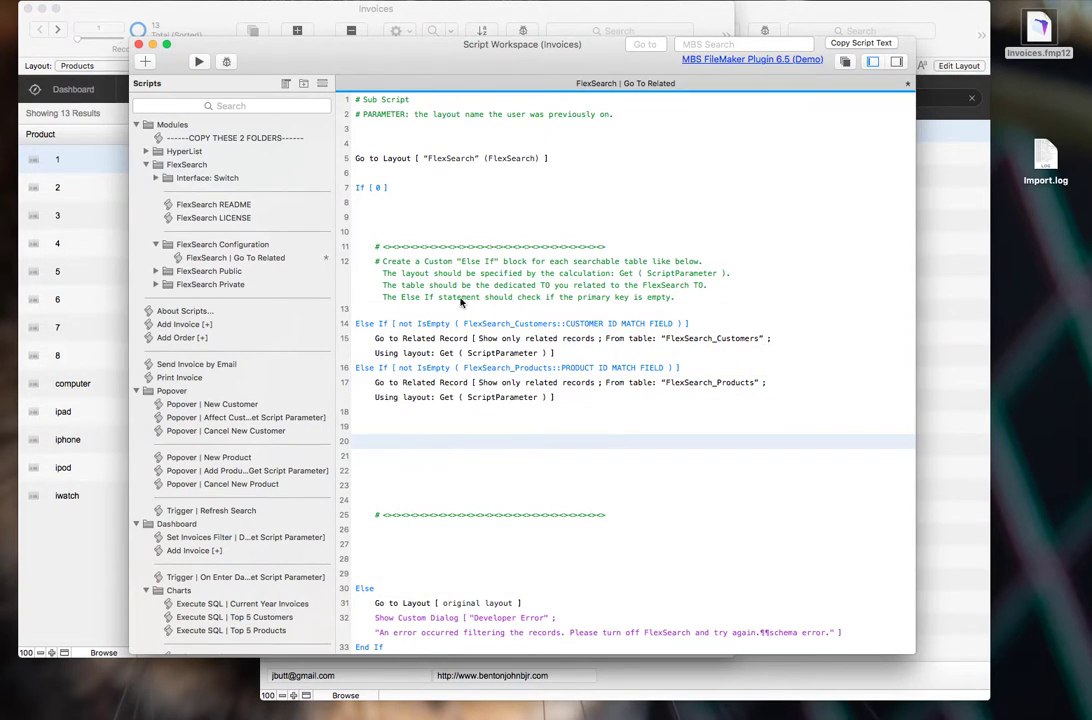
pyautogui.click(340, 84)
pyautogui.click(137, 46)
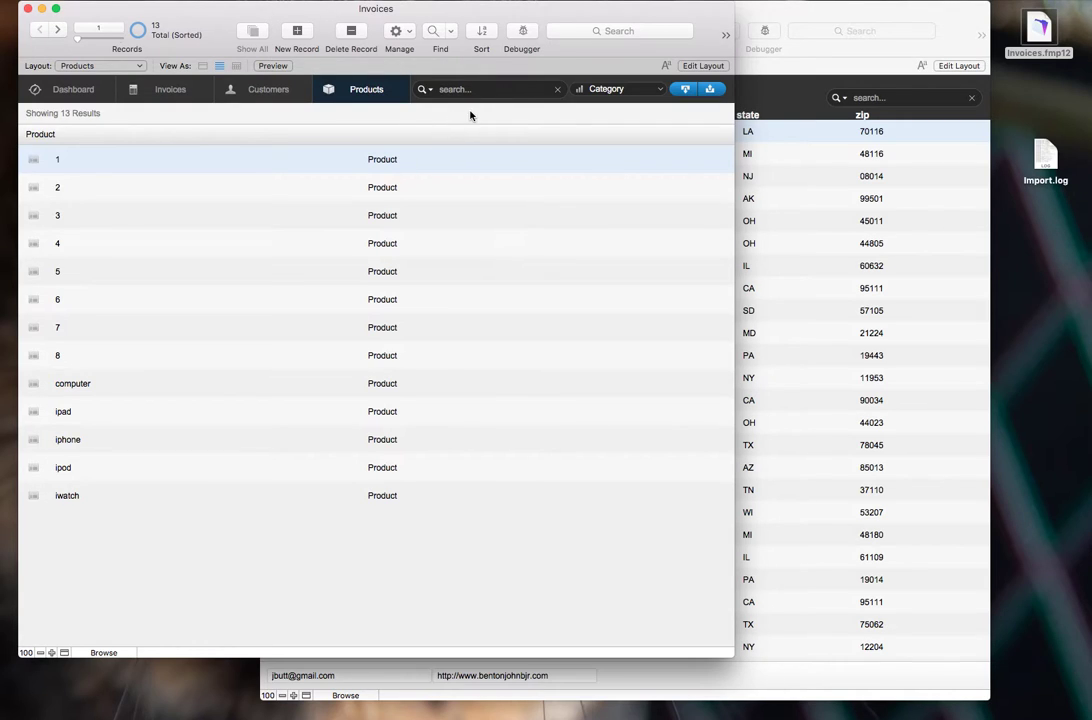
# Remove the comment marks from the OnObjectKeystroke trigger's script parameter on the Products layout's search field.
pyautogui.press('super+l')
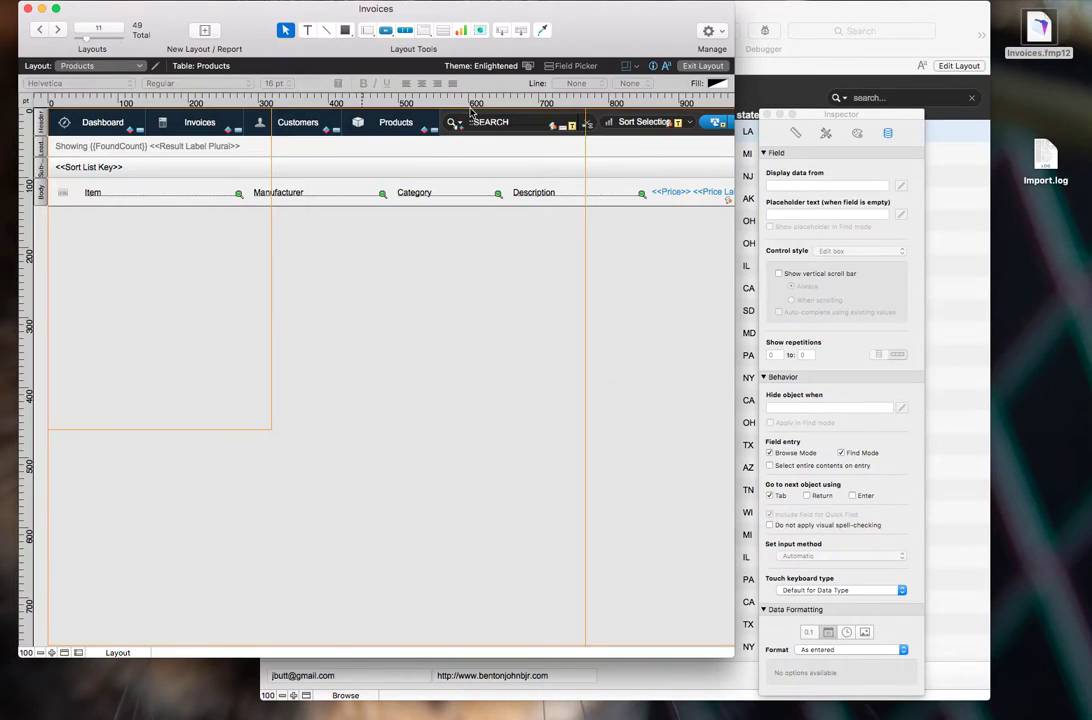
pyautogui.click(432, 123)
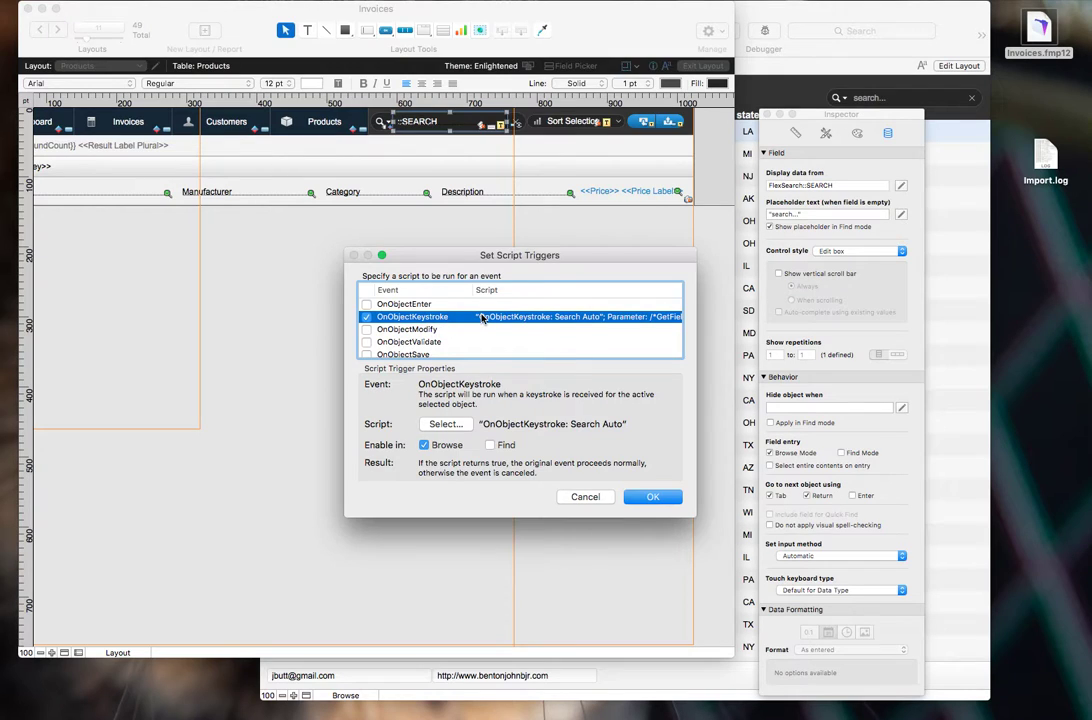
pyautogui.doubleClick(482, 318)
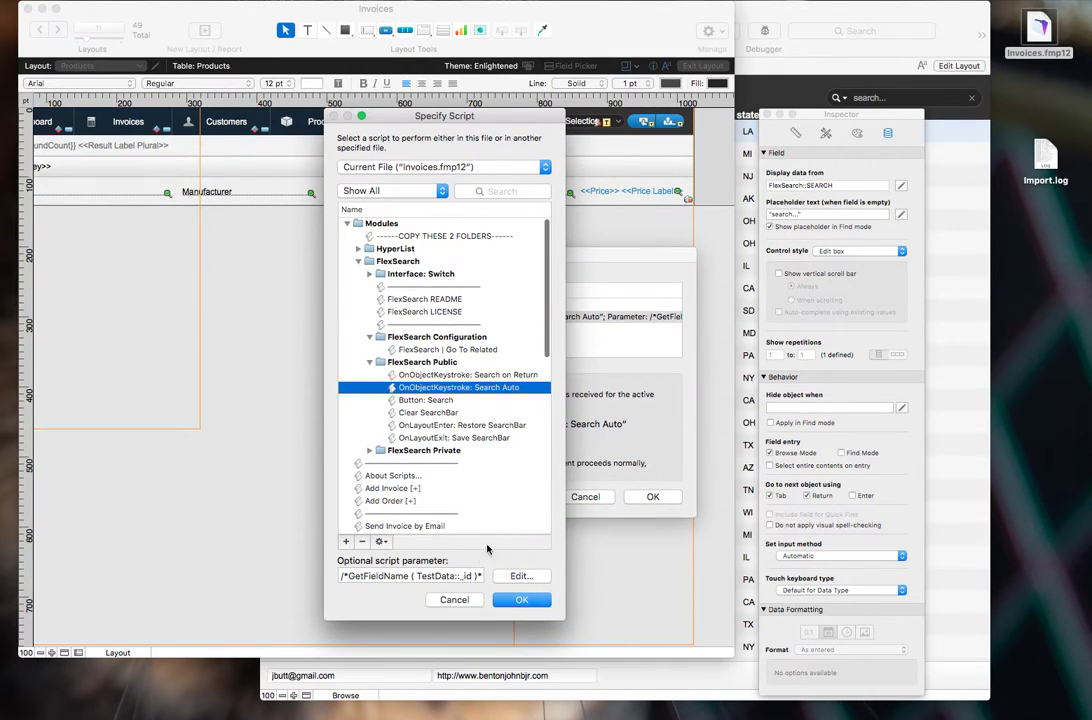
pyautogui.click(502, 577)
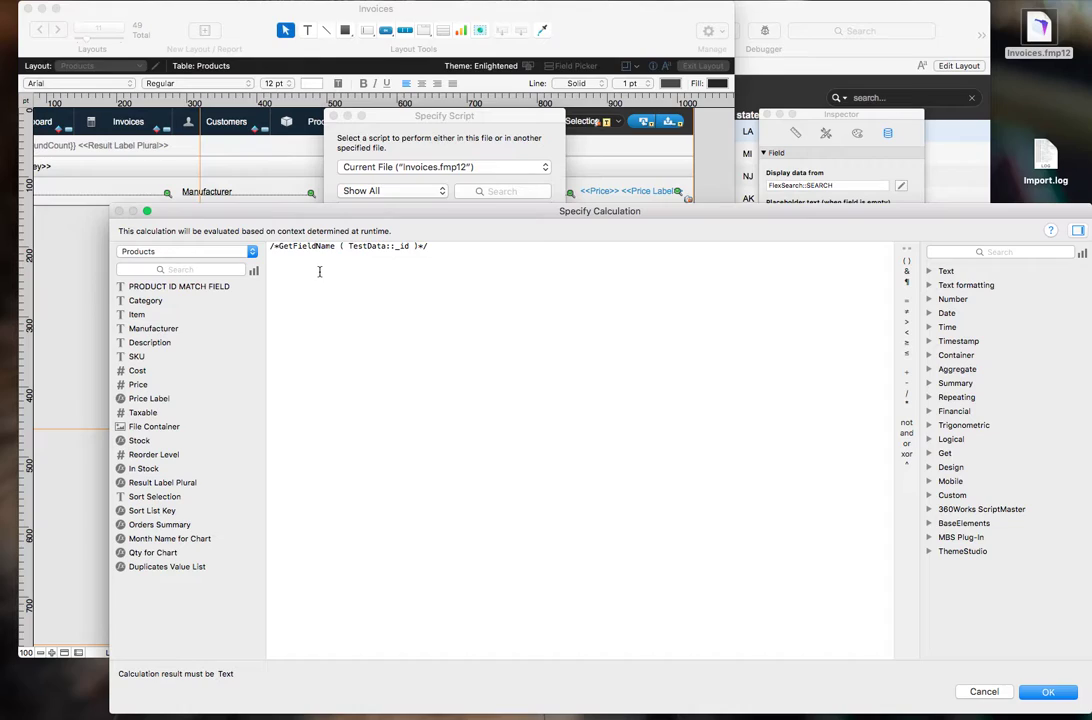
pyautogui.press('Delete')
pyautogui.press('Delete')
pyautogui.press('super+Right')
pyautogui.press('BackSpace')
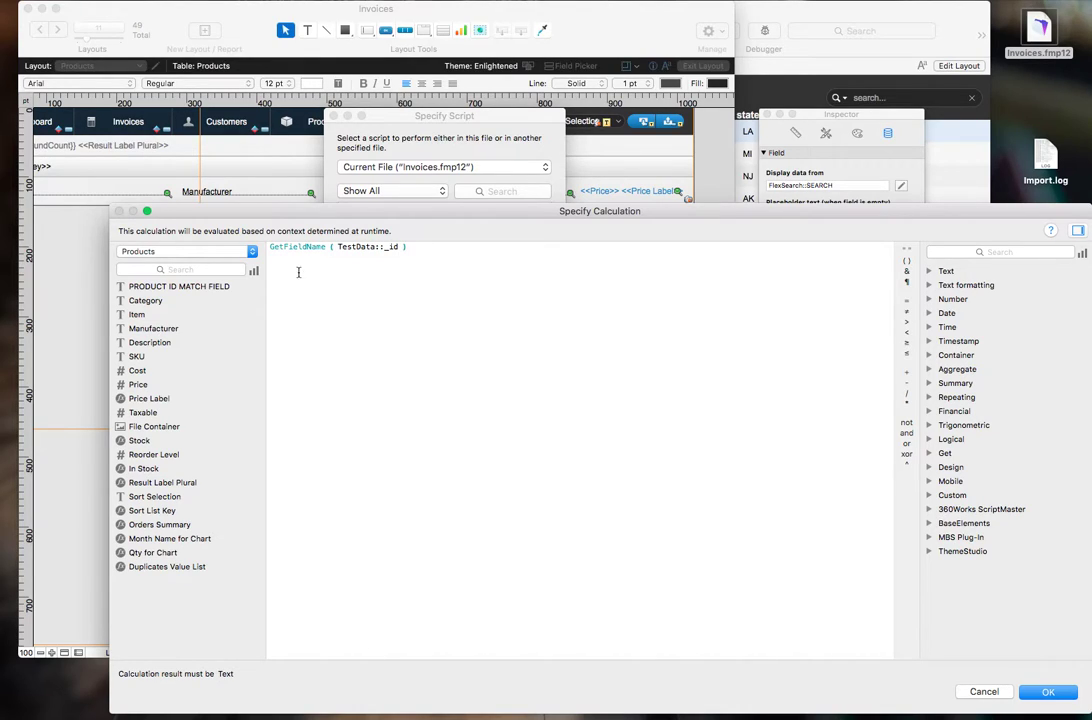
# Set the Products search trigger's parameter to GetFieldName ( Products::PRODUCT ID MATCH FIELD ) and return to Browse mode.
pyautogui.doubleClick(364, 249)
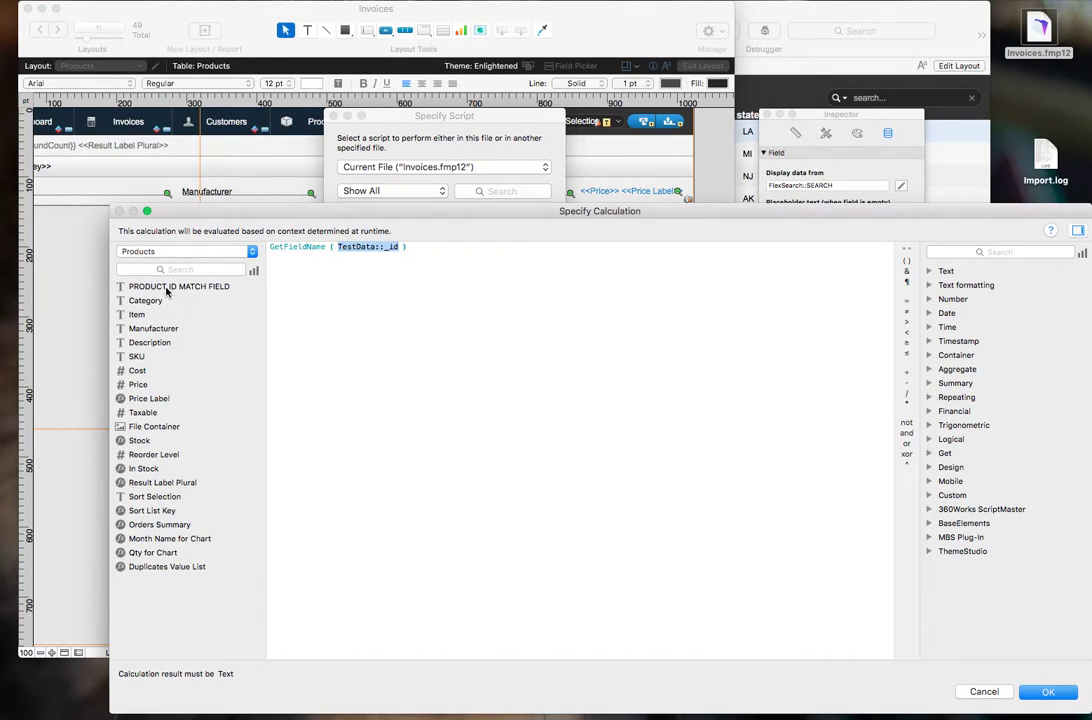
pyautogui.doubleClick(166, 287)
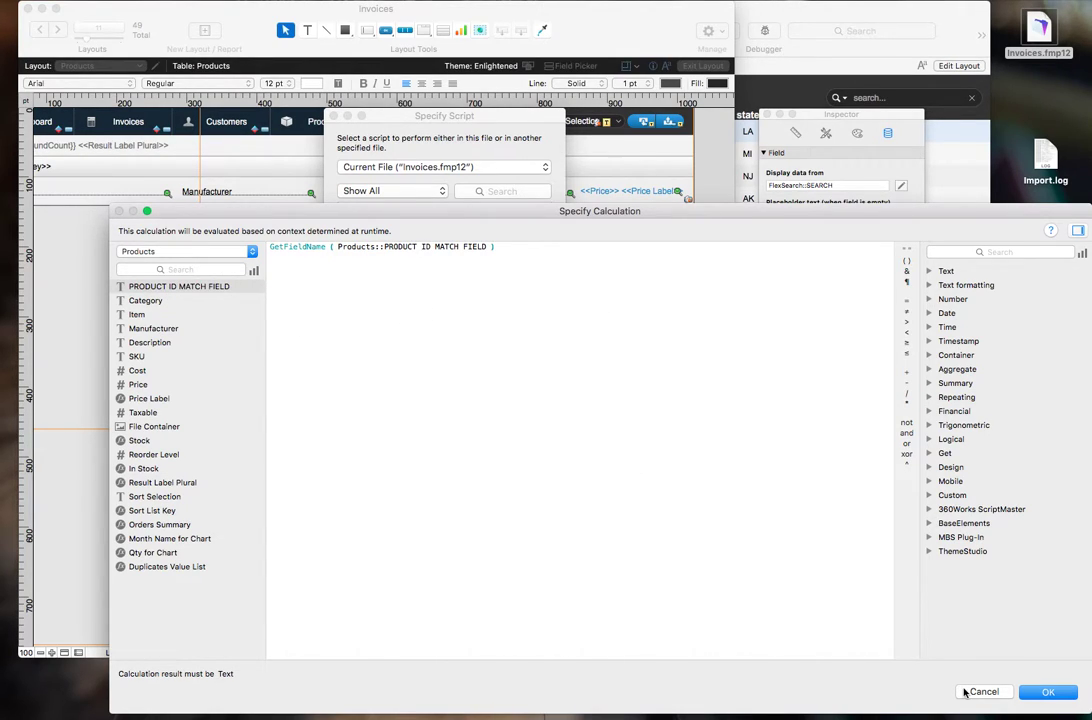
pyautogui.click(1050, 692)
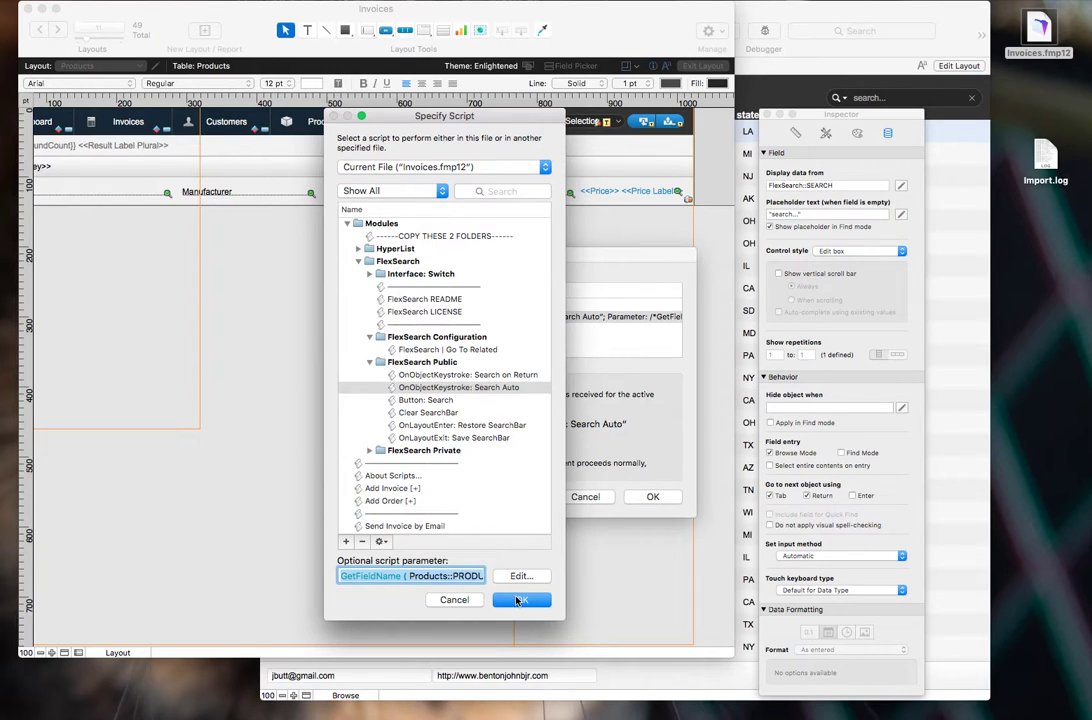
pyautogui.click(519, 600)
pyautogui.click(646, 497)
pyautogui.press('super+b')
# Remove the comment marks from the OnObjectKeystroke trigger's script parameter on the Customers layout's search field.
pyautogui.click(267, 90)
pyautogui.press('super+l')
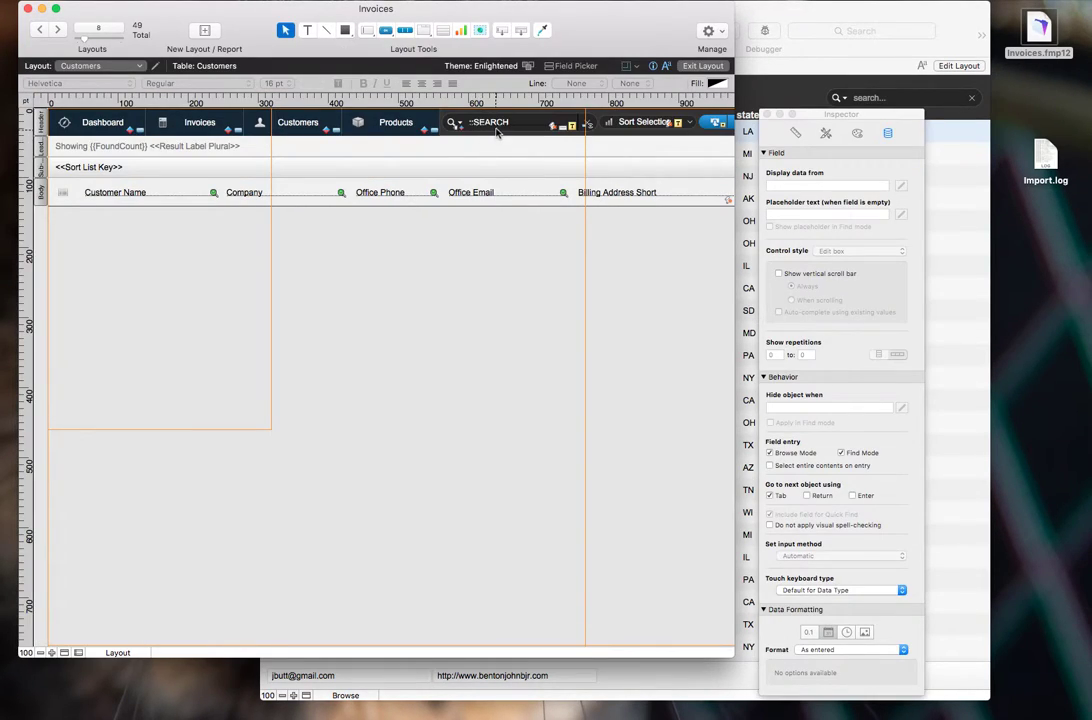
pyautogui.rightClick(497, 133)
pyautogui.click(535, 318)
pyautogui.doubleClick(531, 326)
pyautogui.click(515, 575)
pyautogui.press('Delete')
pyautogui.press('Delete')
pyautogui.press('End')
pyautogui.press('BackSpace')
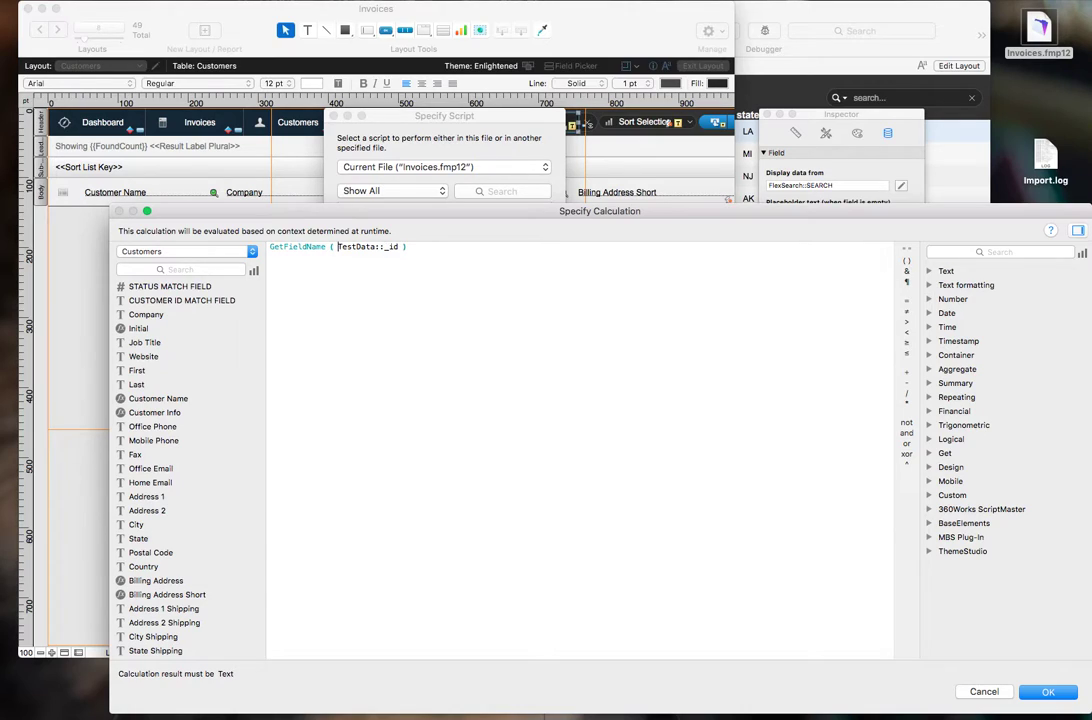
# Set the Customers search trigger's parameter to GetFieldName ( Customers::CUSTOMER ID MATCH FIELD ) and return to Browse mode.
pyautogui.hotkey('shift', 'alt', 'Right')
pyautogui.hotkey('shift', 'alt', 'Right')
pyautogui.doubleClick(163, 302)
pyautogui.click(1037, 693)
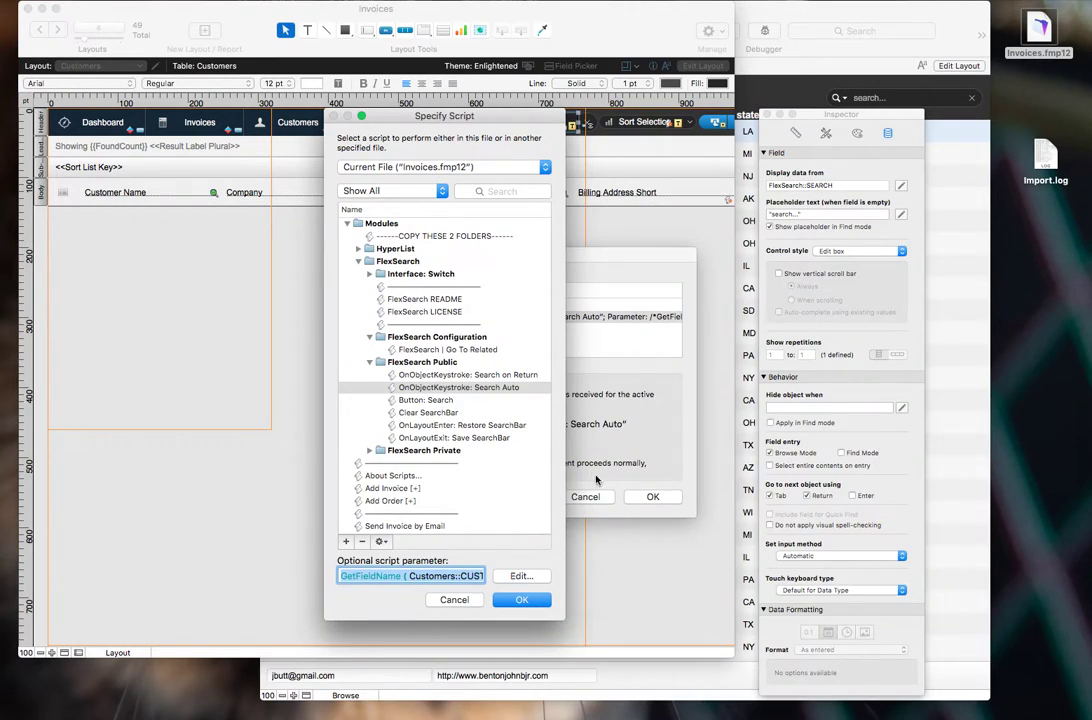
pyautogui.click(522, 600)
pyautogui.click(643, 498)
pyautogui.press('super+b')
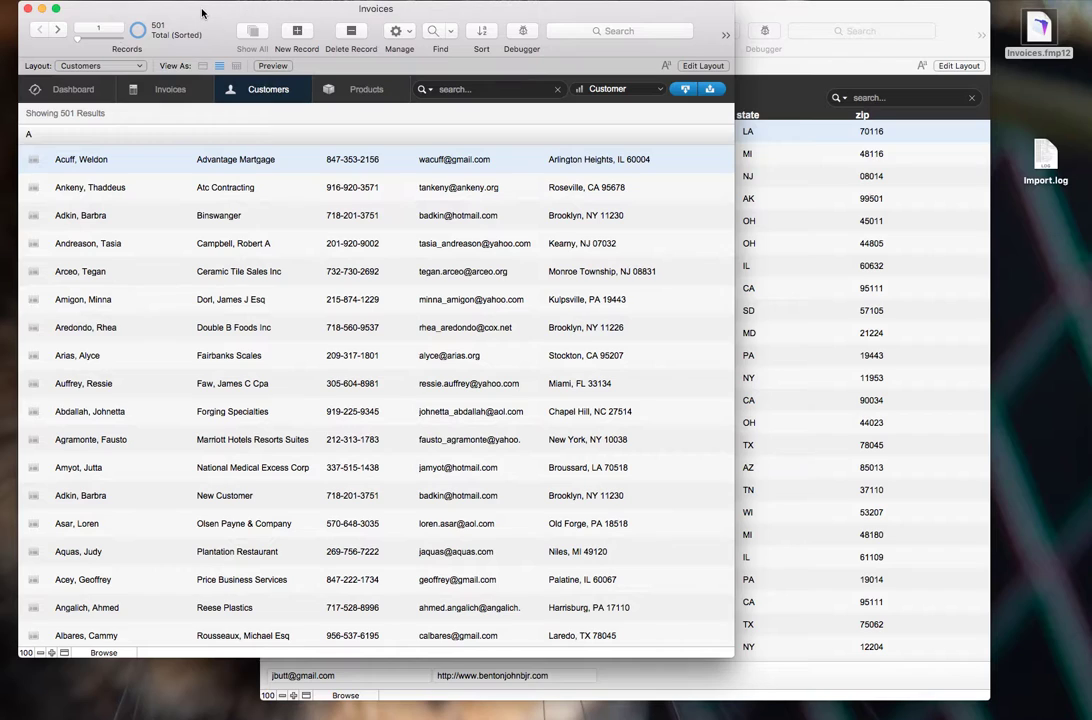
# Review the OnObjectKeystroke script trigger on the Products layout's search field without changing it, and return to Browse mode.
pyautogui.moveTo(201, 13); pyautogui.dragTo(196, 13)
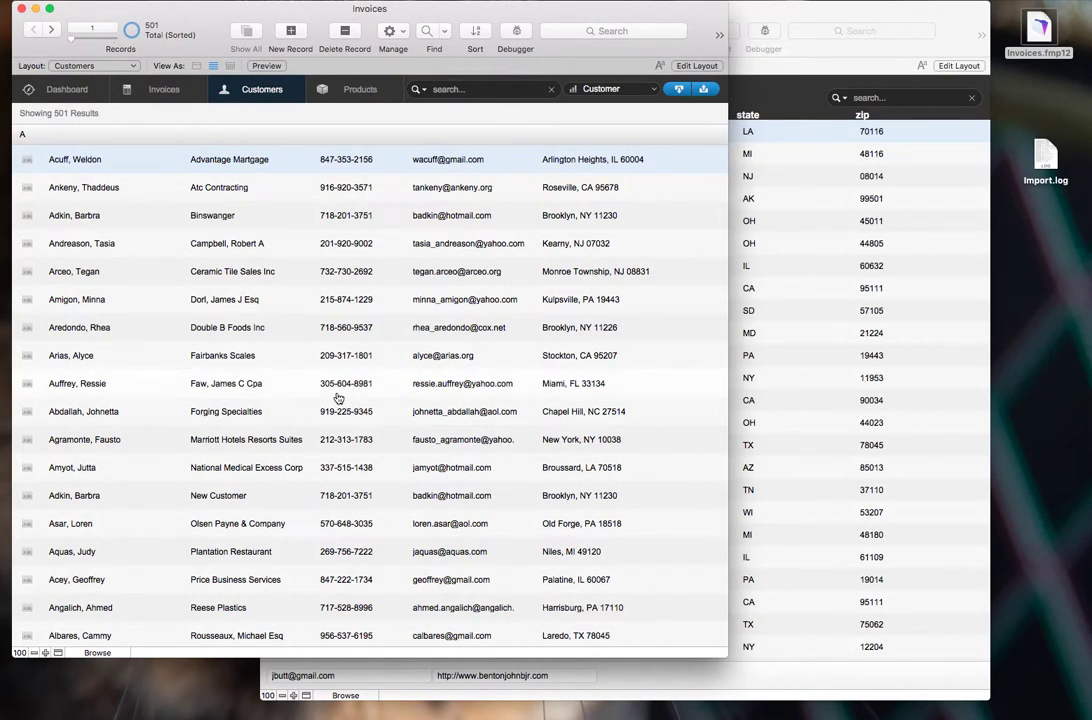
pyautogui.click(323, 91)
pyautogui.click(260, 89)
pyautogui.click(355, 90)
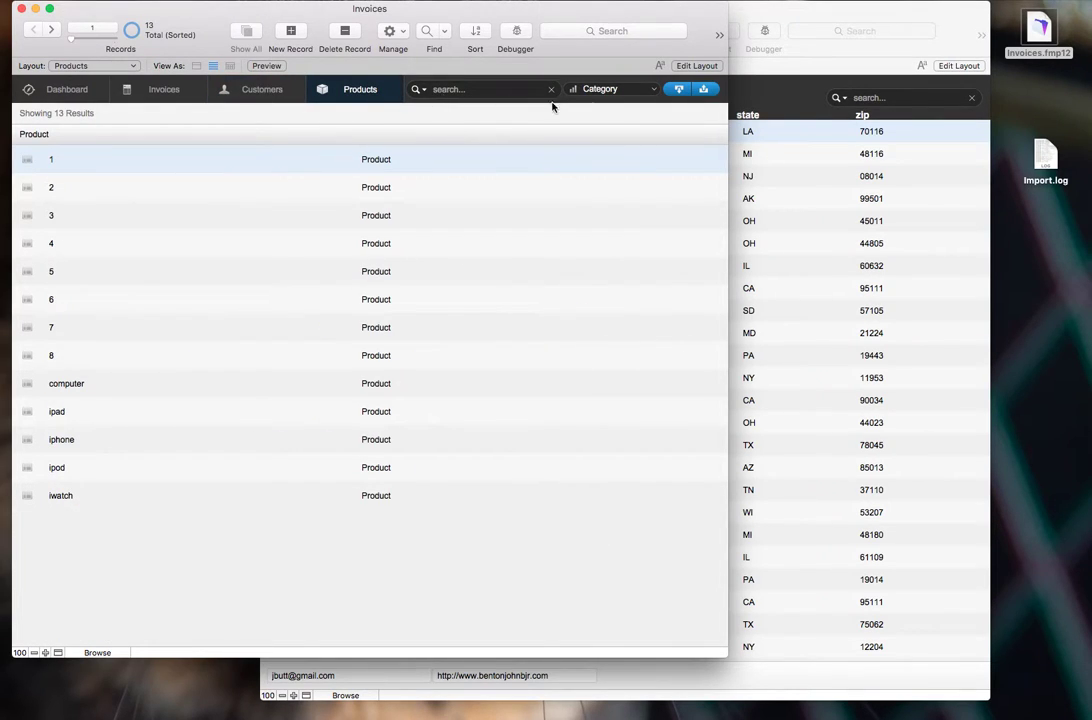
pyautogui.press('super+l')
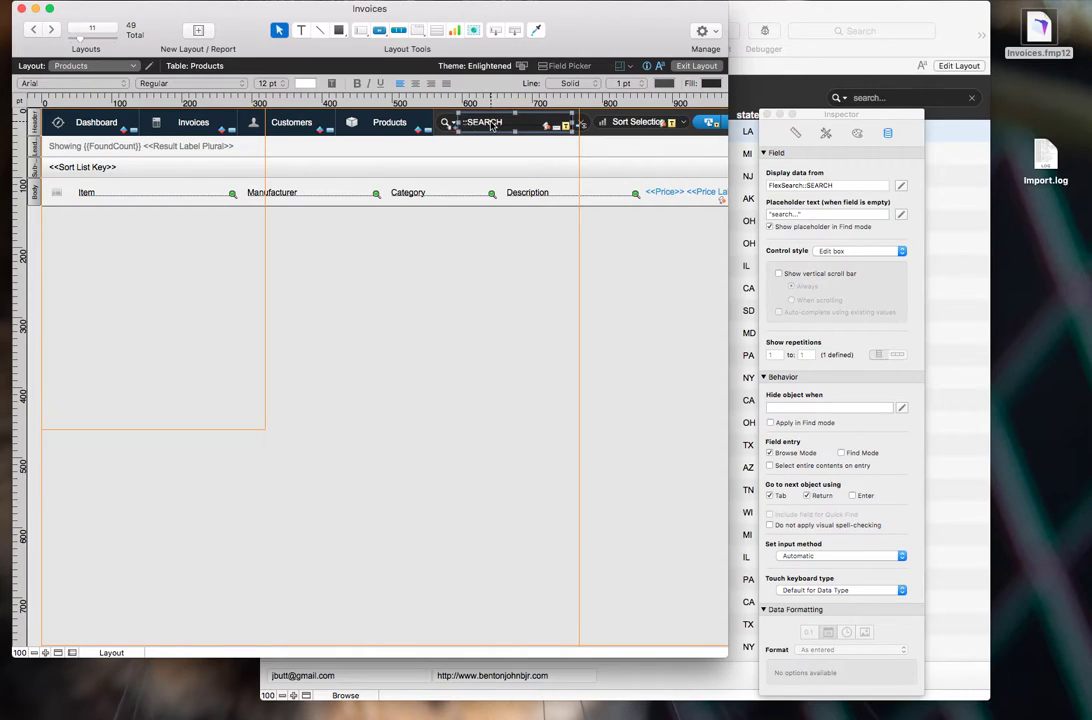
pyautogui.click(491, 125)
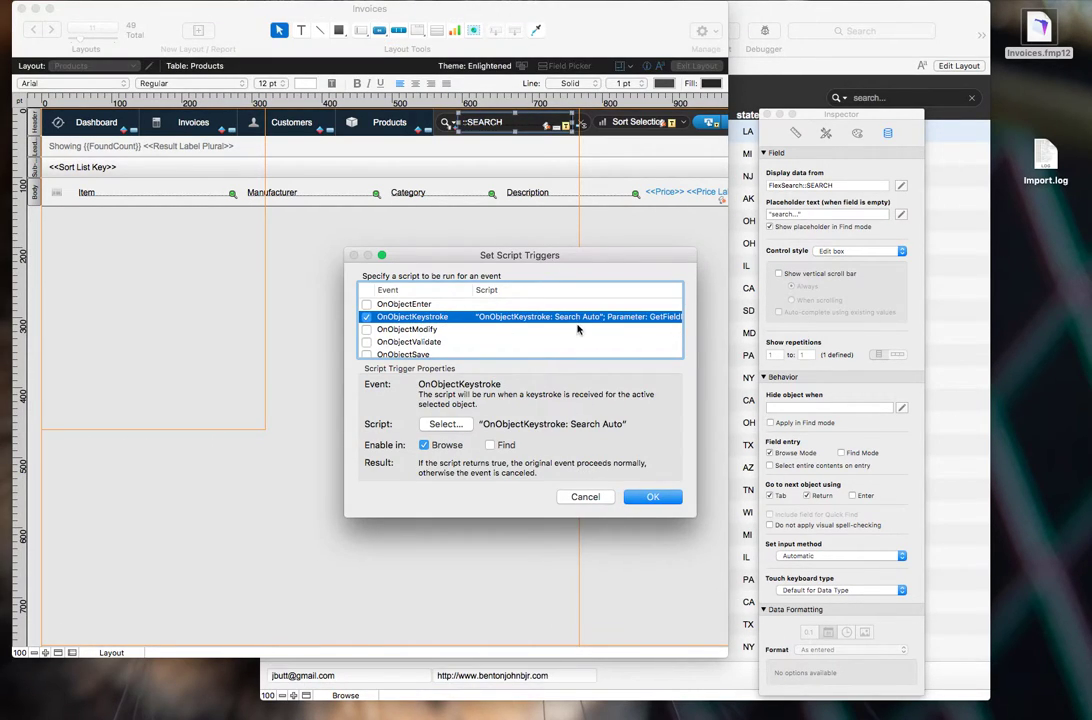
pyautogui.click(585, 497)
pyautogui.press('super+b')
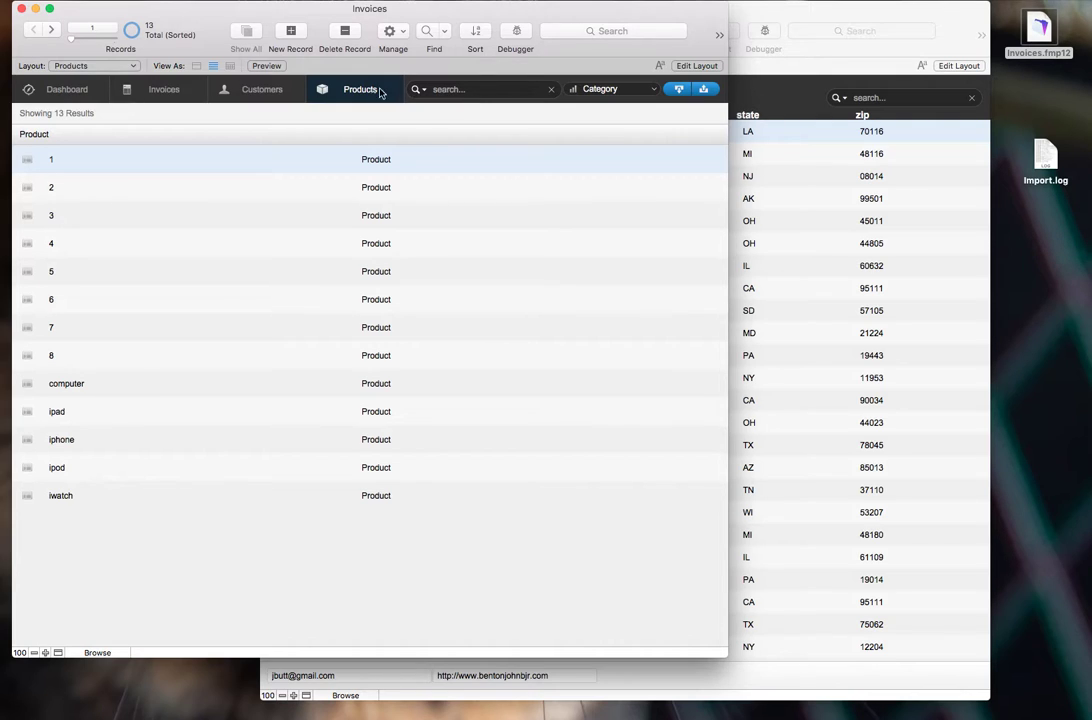
# Switch to the Customers layout and enable FlexSearch for its search bar.
pyautogui.click(255, 92)
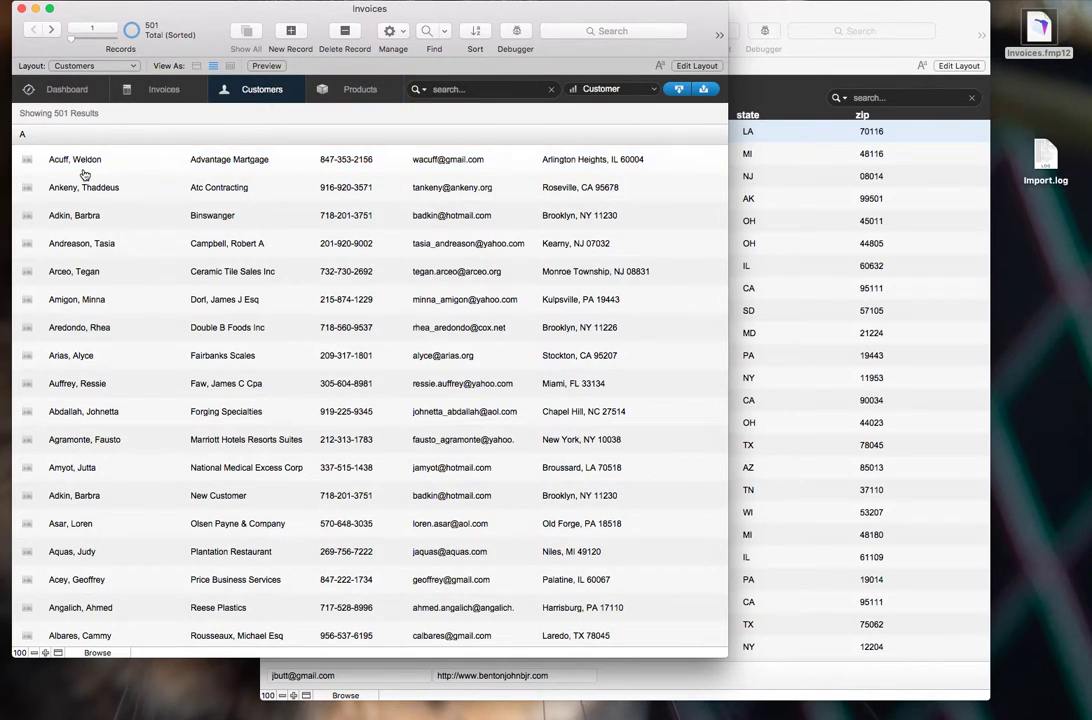
pyautogui.click(419, 88)
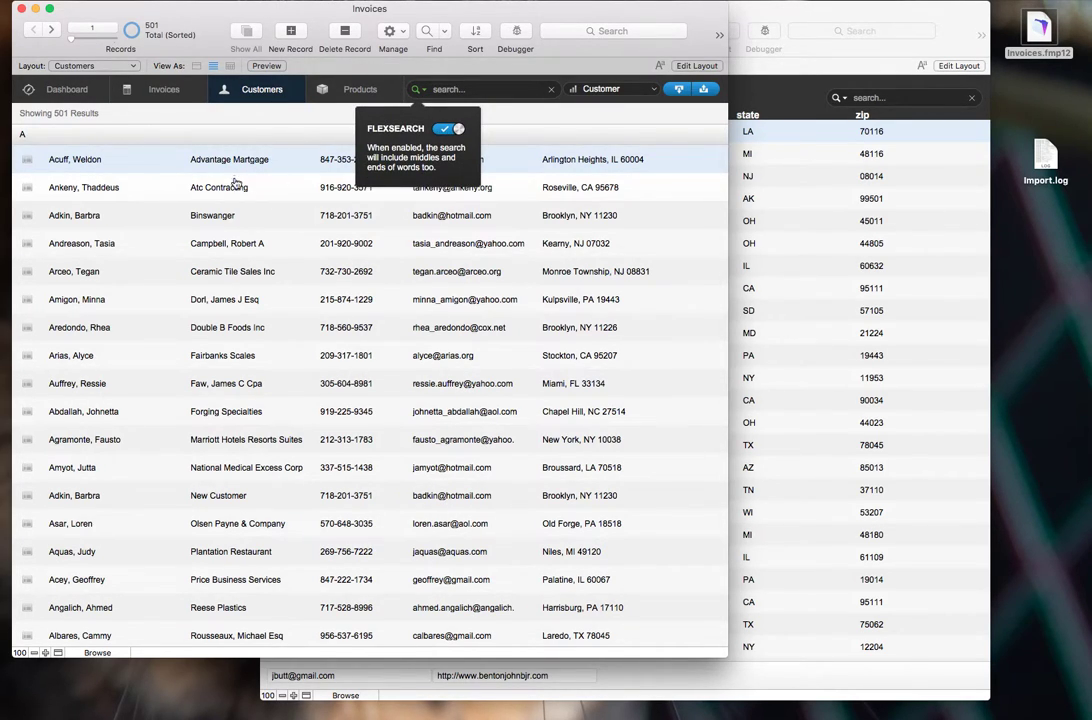
pyautogui.click(63, 136)
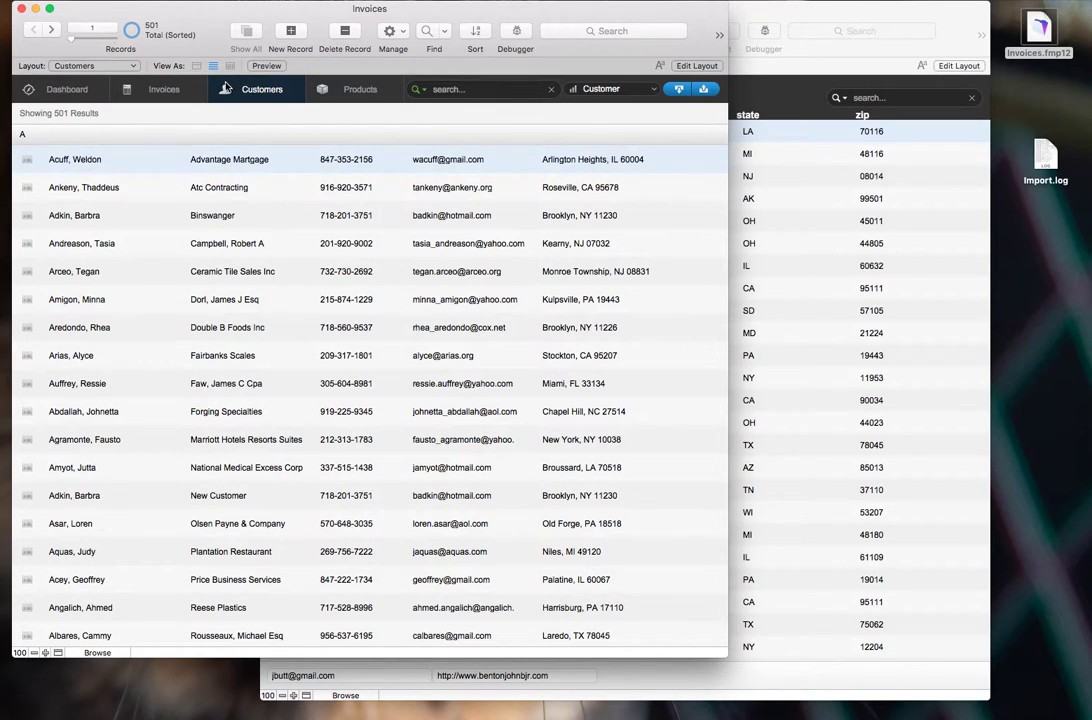
# View the first customer's details with both the shipping and billing addresses, and return to the customer list.
pyautogui.click(131, 161)
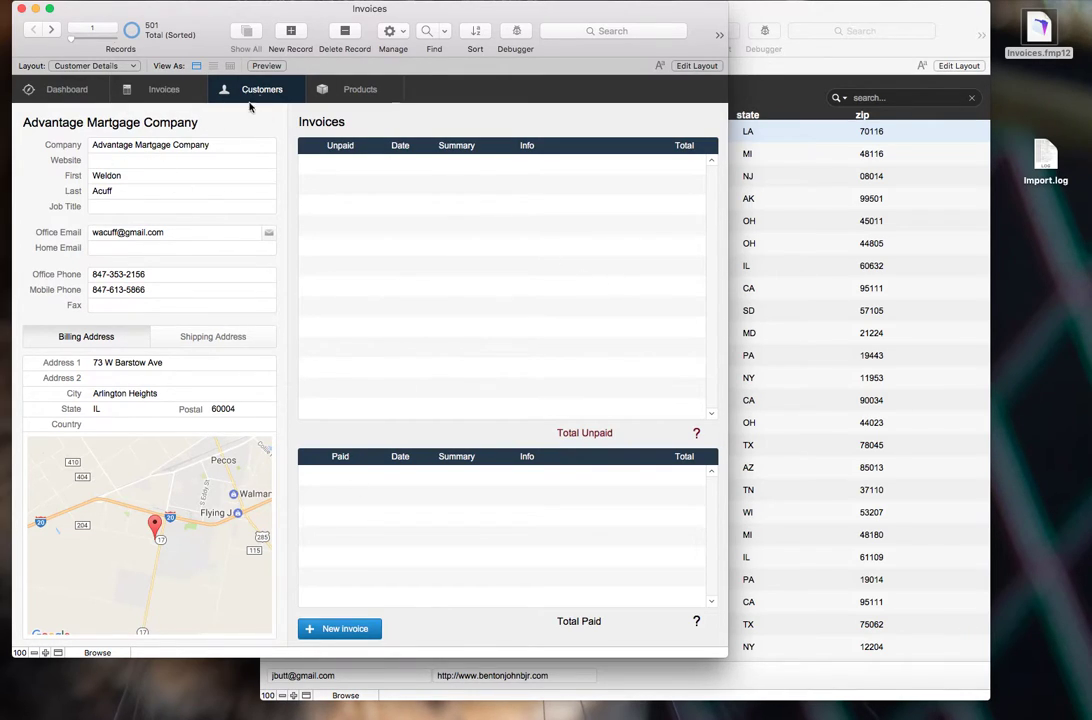
pyautogui.click(212, 337)
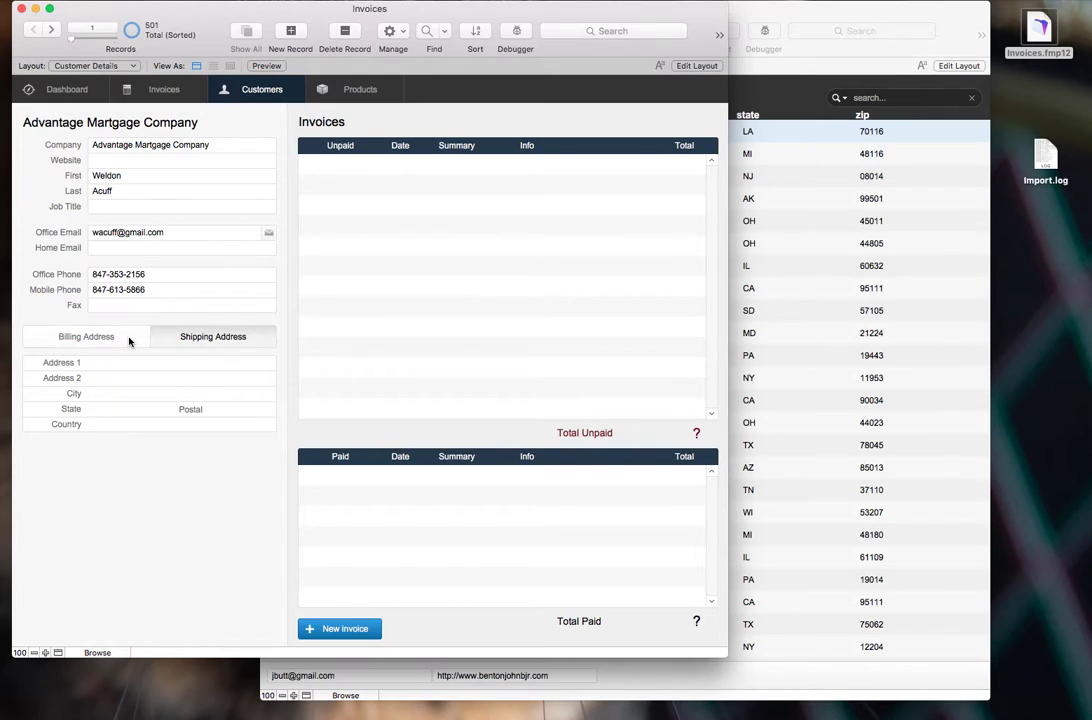
pyautogui.click(128, 339)
pyautogui.click(213, 65)
# In the FlexSearch file, copy the FlexSearch Fields text object from the Pro layout, check its object name and return to Browse mode.
pyautogui.click(765, 117)
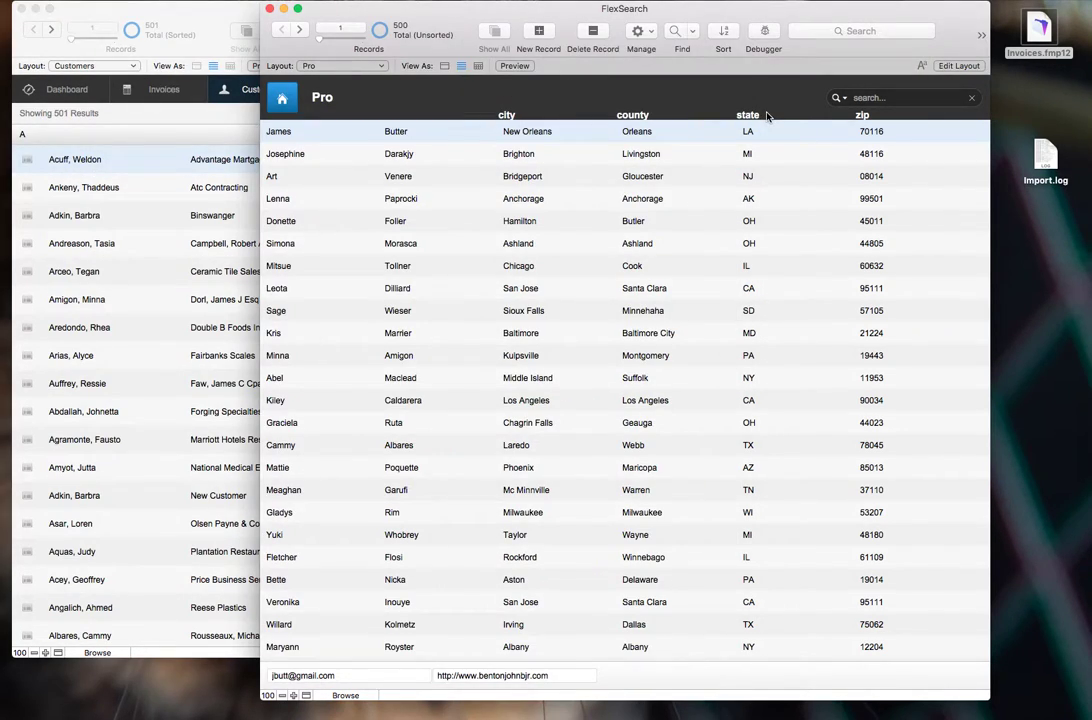
pyautogui.press('super+l')
pyautogui.hscroll(10, 539, 111)
pyautogui.click(400, 118)
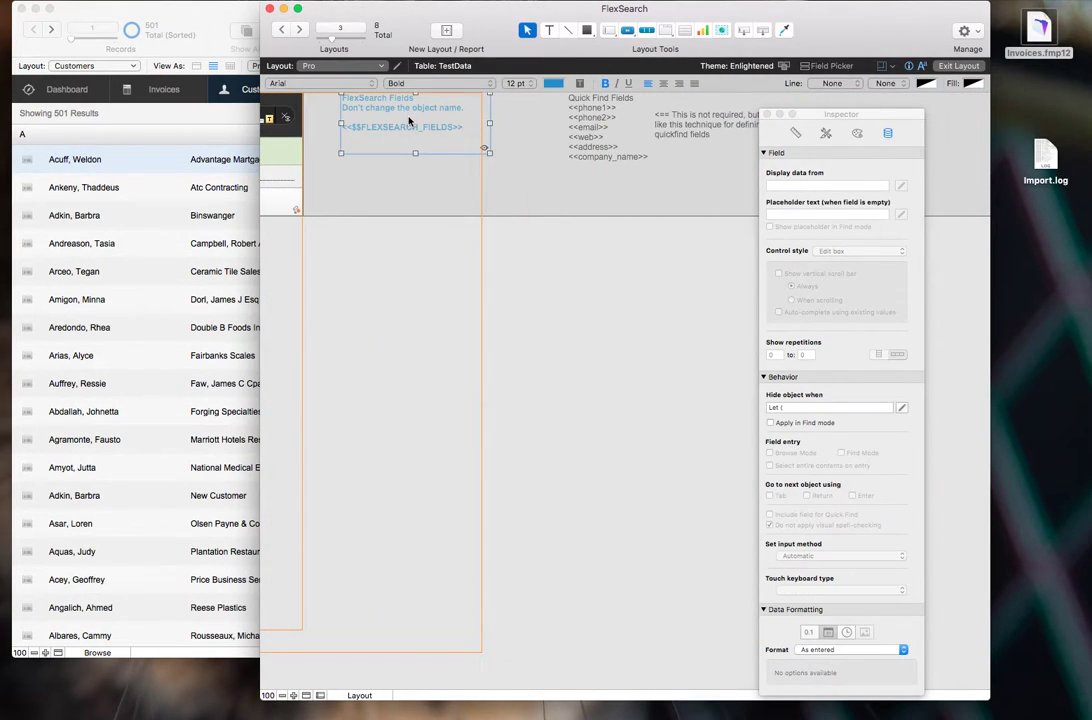
pyautogui.click(795, 135)
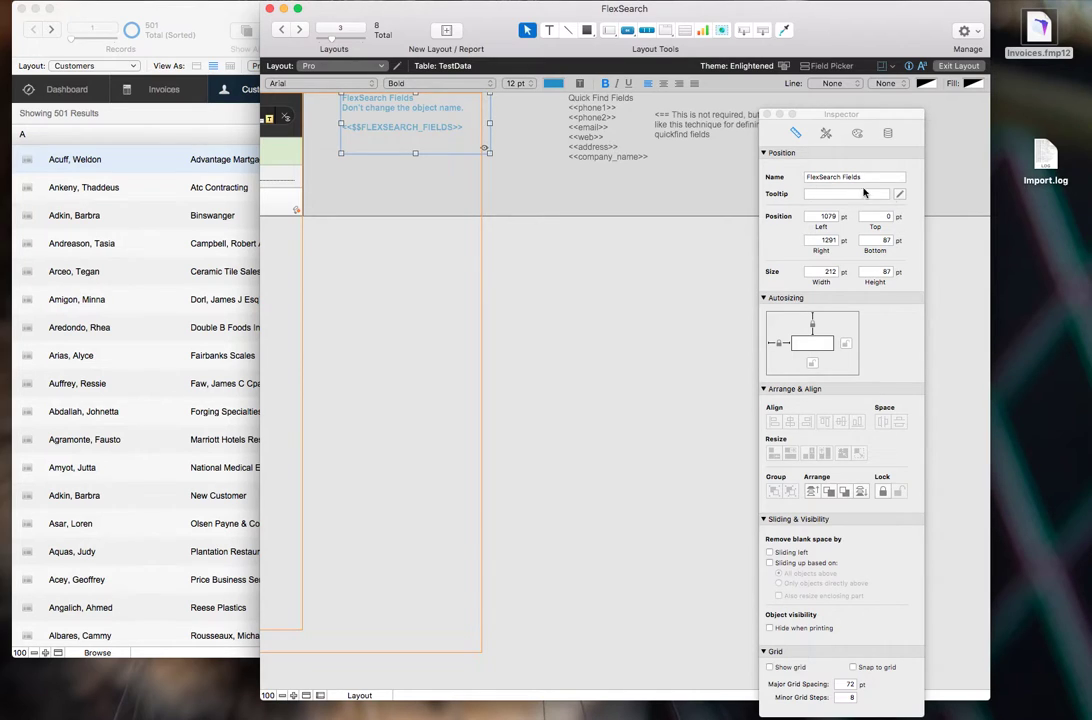
pyautogui.hscroll(-10, 407, 280)
pyautogui.press('super+b')
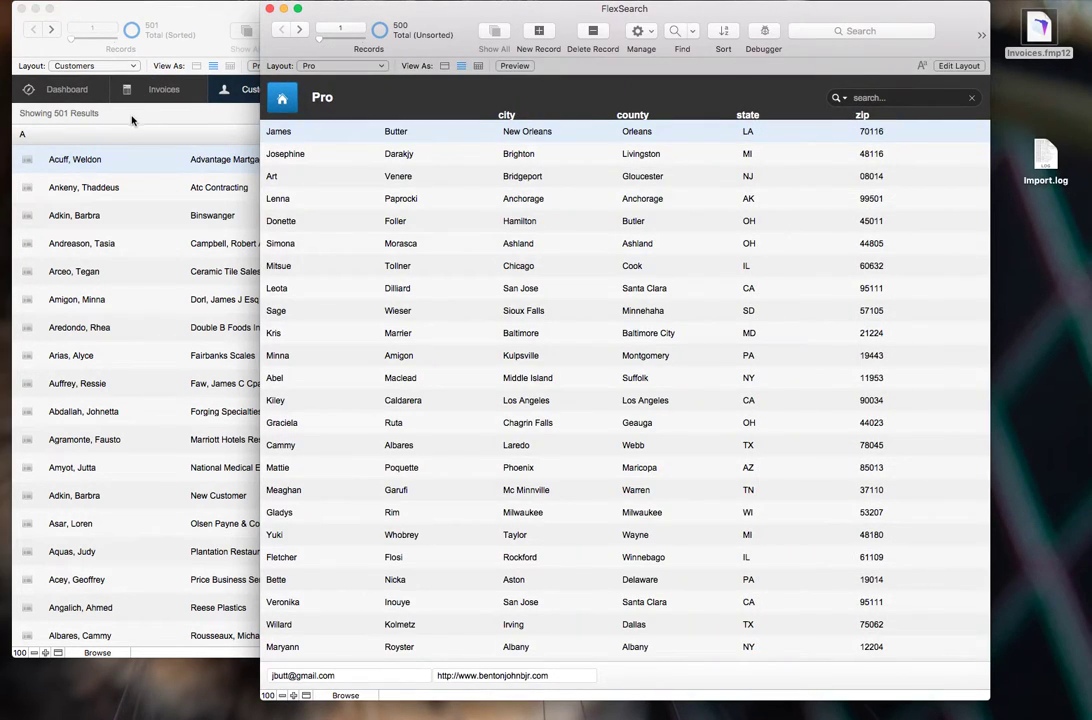
# Paste the FlexSearch Fields text object onto the Invoices file's Customers layout, in the empty area beyond the layout's edge.
pyautogui.click(132, 118)
pyautogui.press('super+l')
pyautogui.hscroll(10, 132, 118)
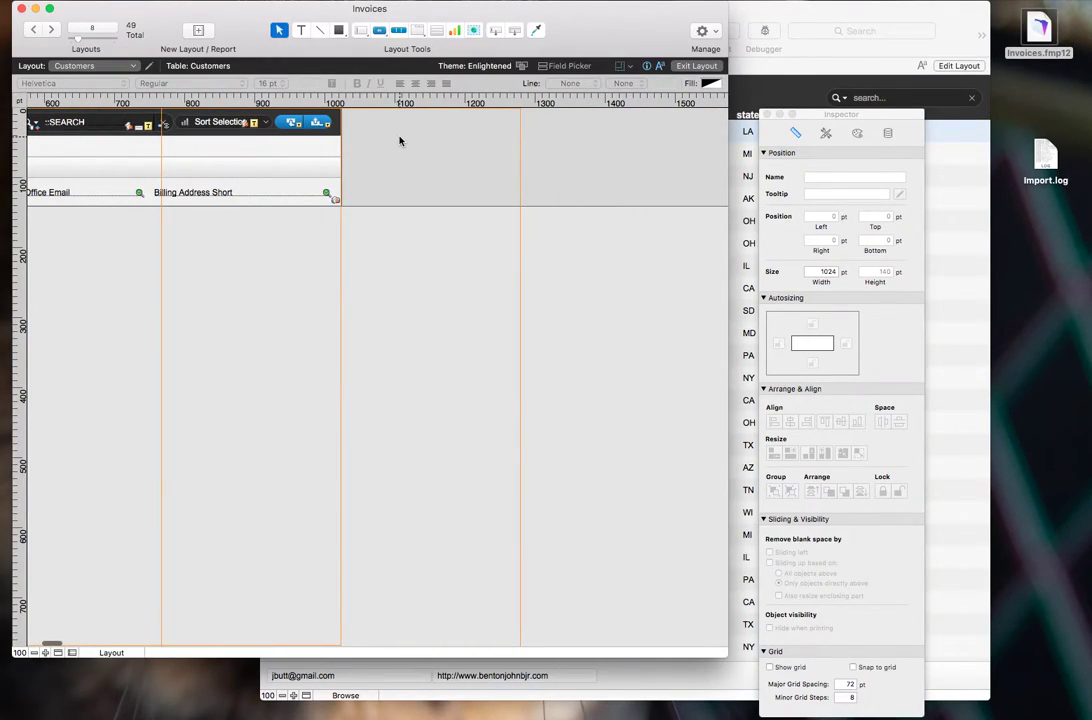
pyautogui.press('super+v')
pyautogui.moveTo(402, 139); pyautogui.dragTo(459, 141)
# Remove the comment marks from the pasted FlexSearch Fields object's Hide object when calculation.
pyautogui.click(888, 133)
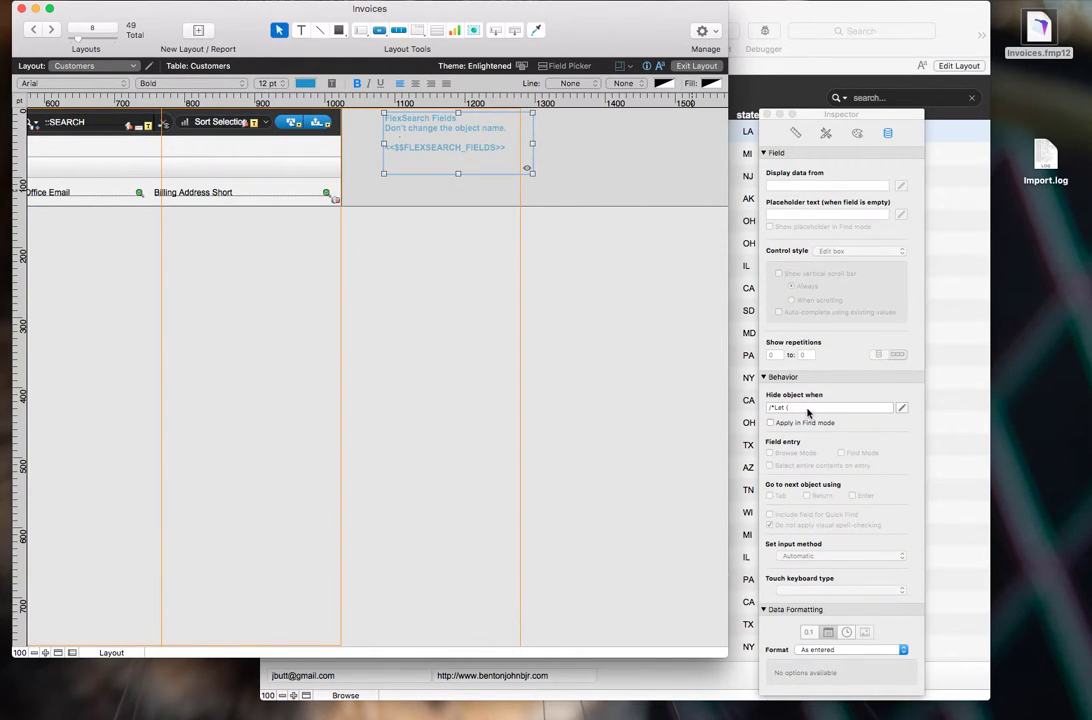
pyautogui.click(900, 408)
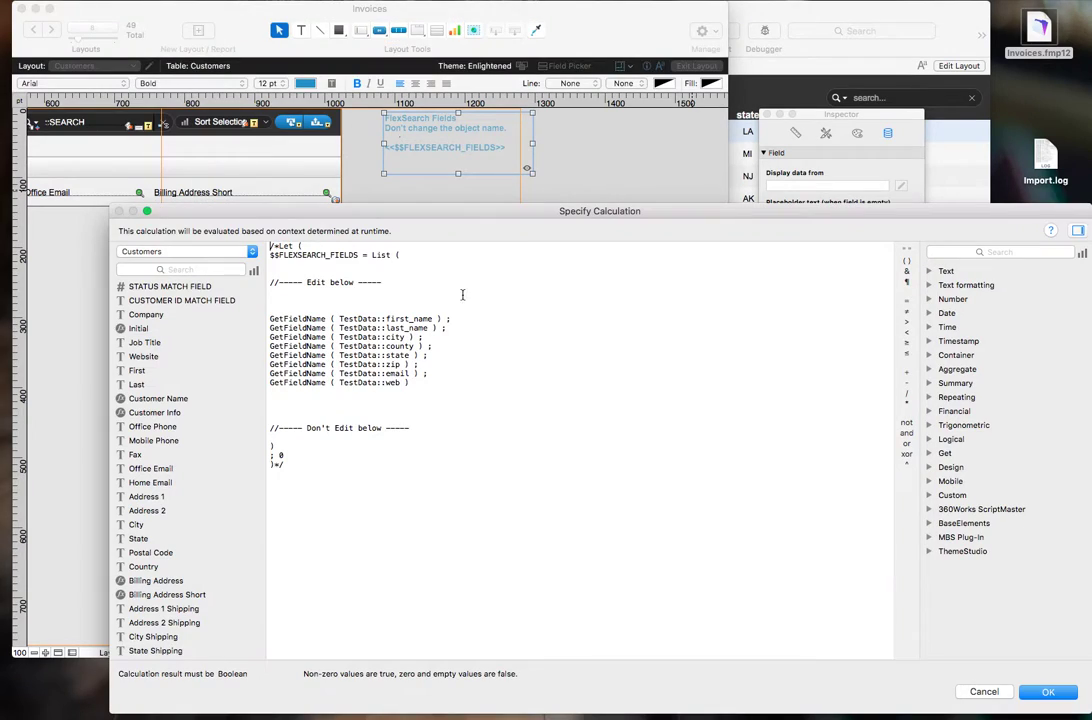
pyautogui.press('Delete')
pyautogui.press('Delete')
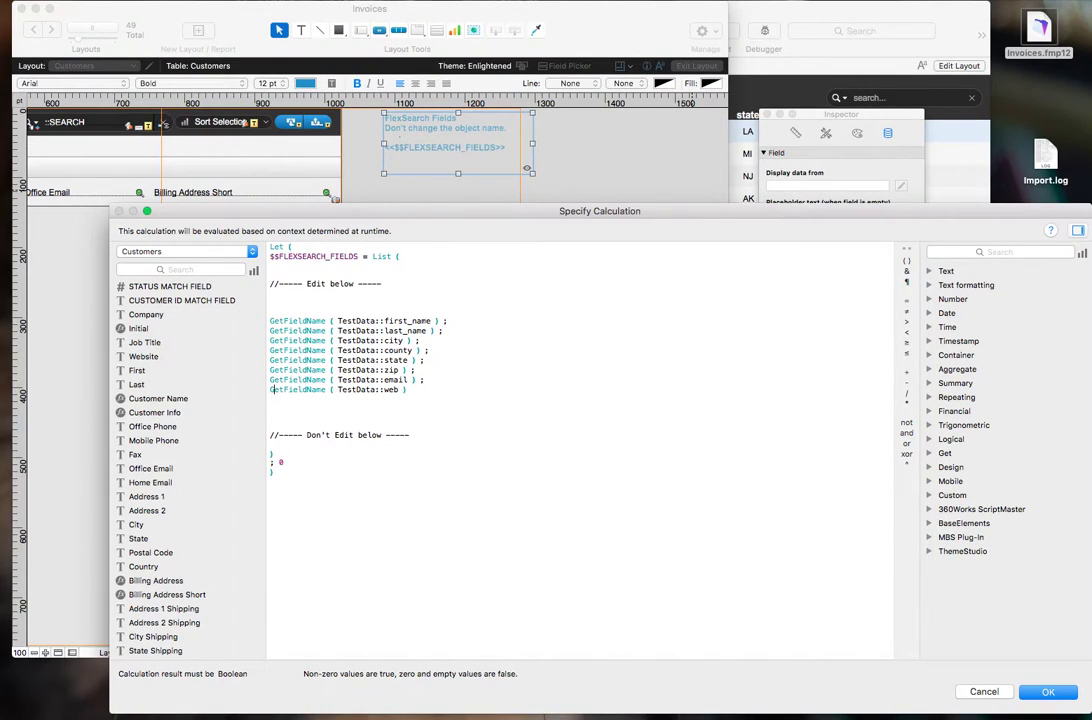
# Delete the city, county, state, zip, email and web lines from the $$FLEXSEARCH_FIELDS list, along with the semicolon ending the last_name line.
pyautogui.hotkey('shift', 'Up')
pyautogui.hotkey('shift', 'Up')
pyautogui.hotkey('shift', 'Up')
pyautogui.hotkey('shift', 'Up')
pyautogui.hotkey('shift', 'Up')
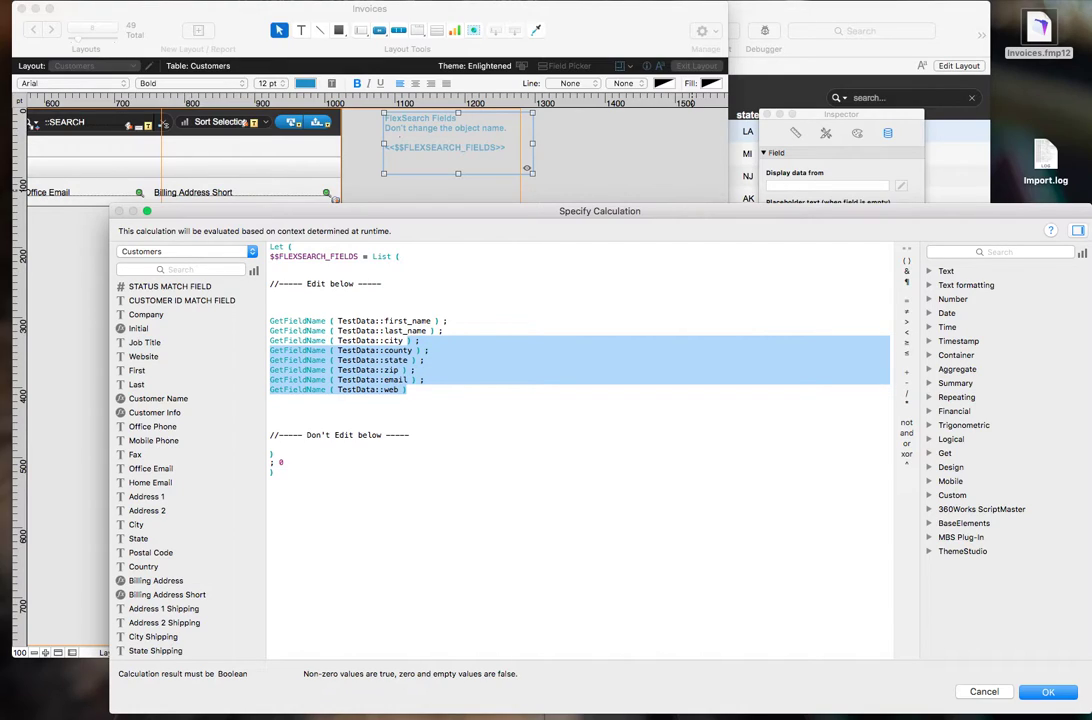
pyautogui.press('super+shift+Left')
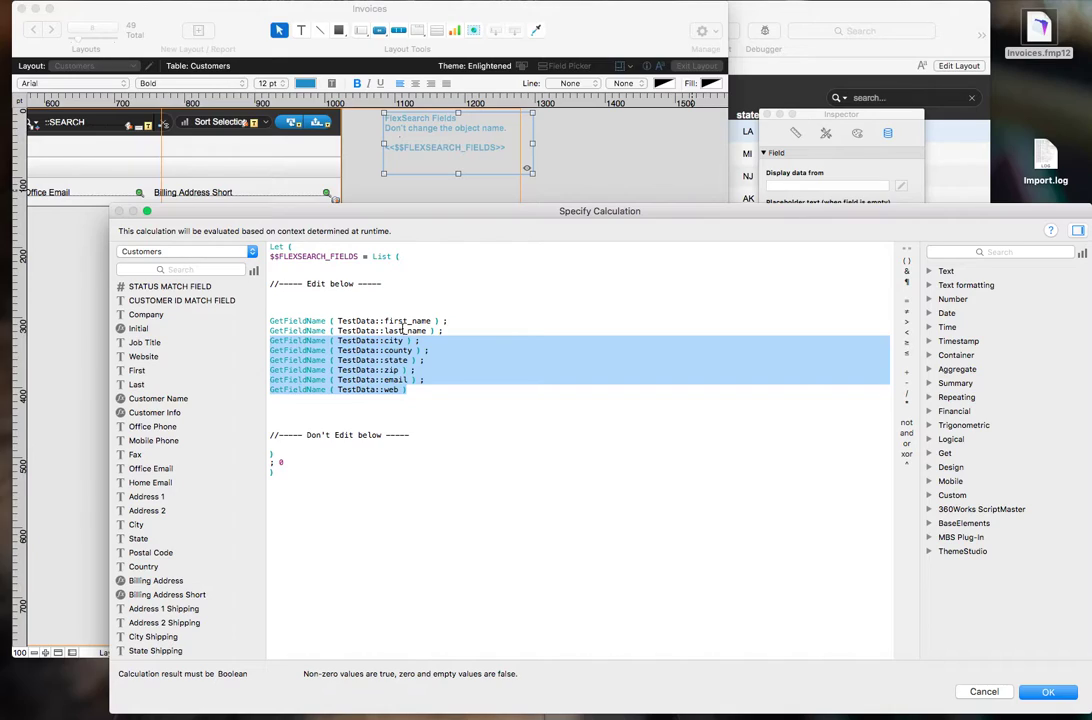
pyautogui.press('BackSpace')
pyautogui.press('BackSpace')
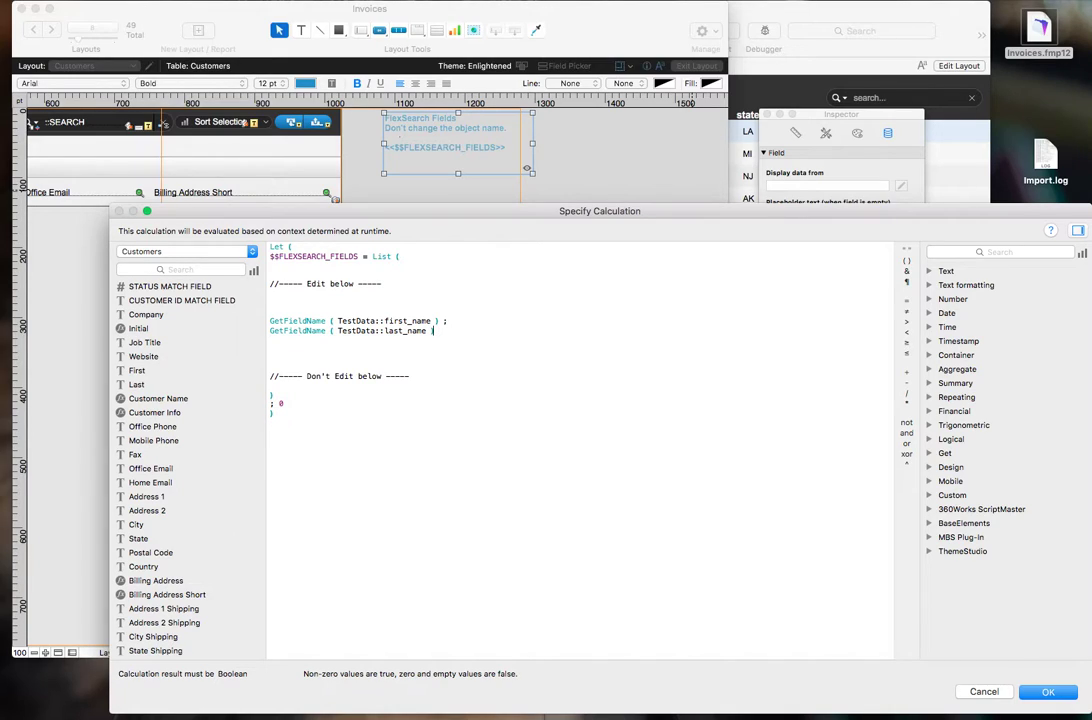
# Replace the two remaining TestData fields with Customers::First and Customers::Last, accept the calculation and return to Browse mode.
pyautogui.hotkey('alt', 'shift', 'Left')
pyautogui.hotkey('alt', 'shift', 'Left')
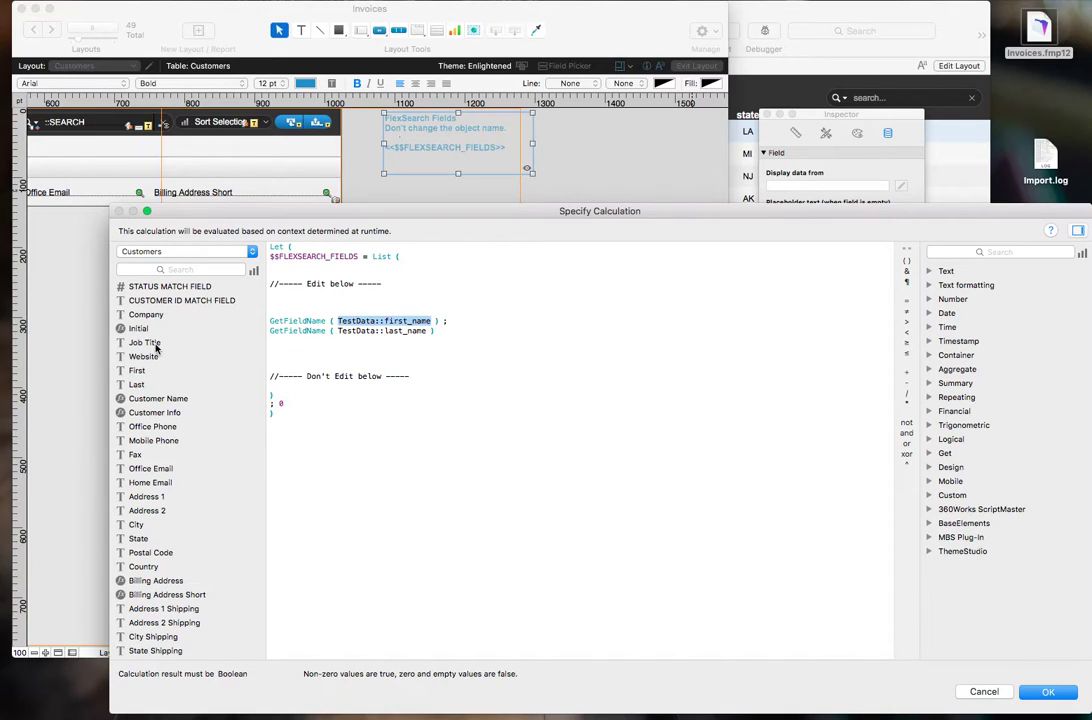
pyautogui.doubleClick(140, 371)
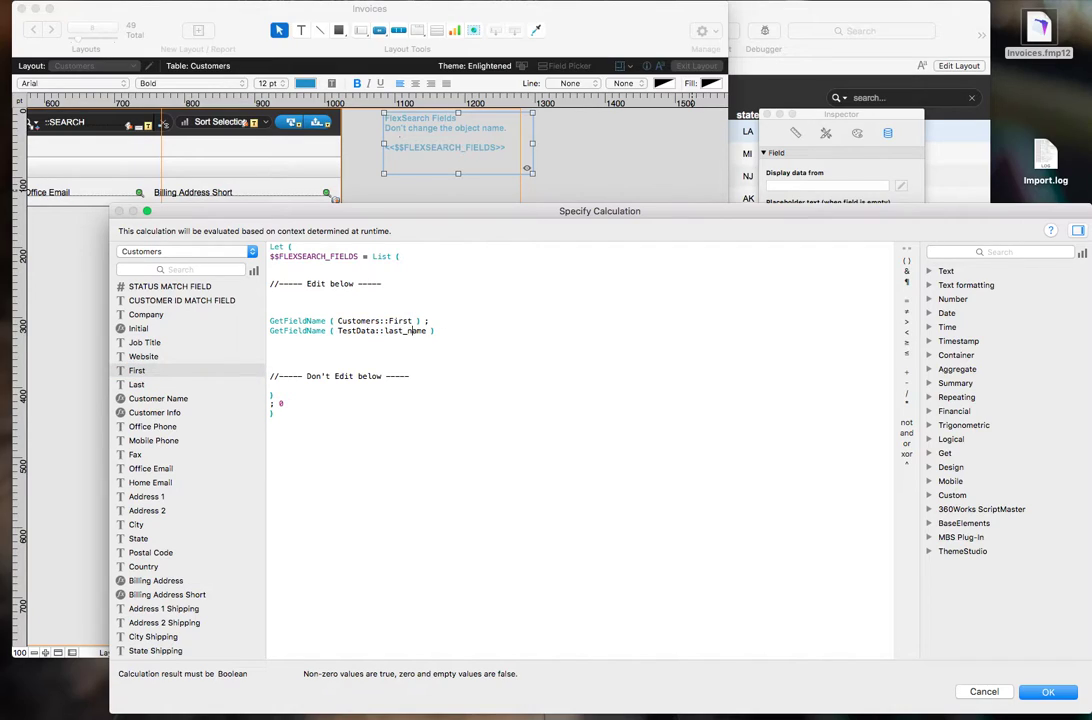
pyautogui.hotkey('alt', 'shift', 'Left')
pyautogui.hotkey('alt', 'shift', 'Left')
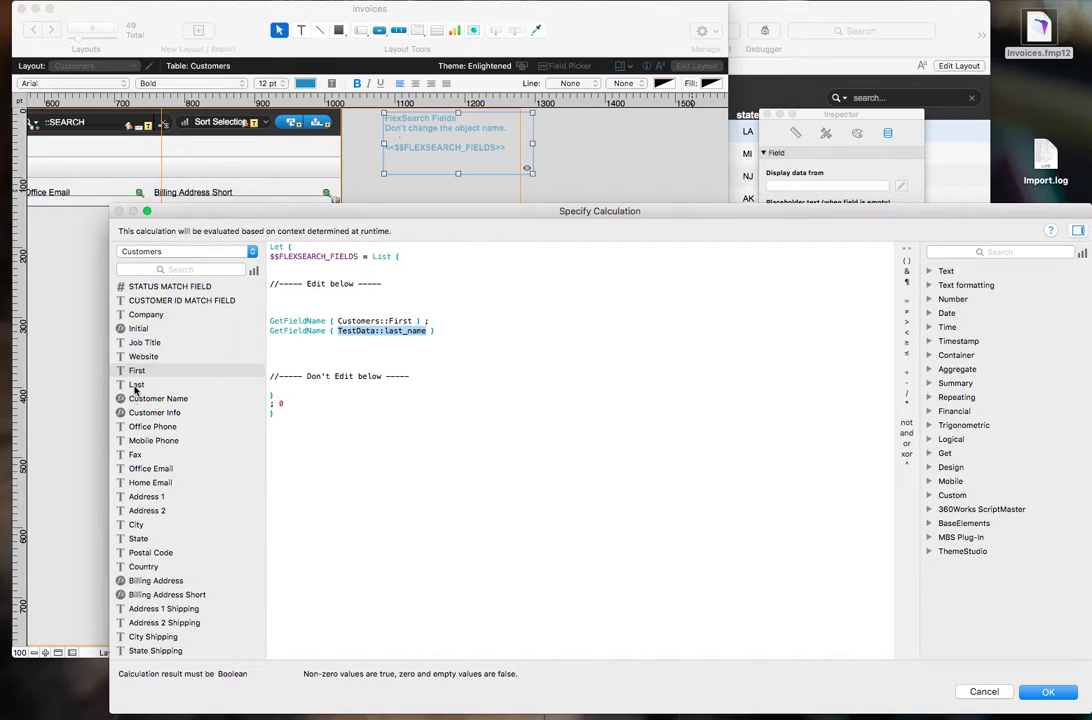
pyautogui.doubleClick(136, 386)
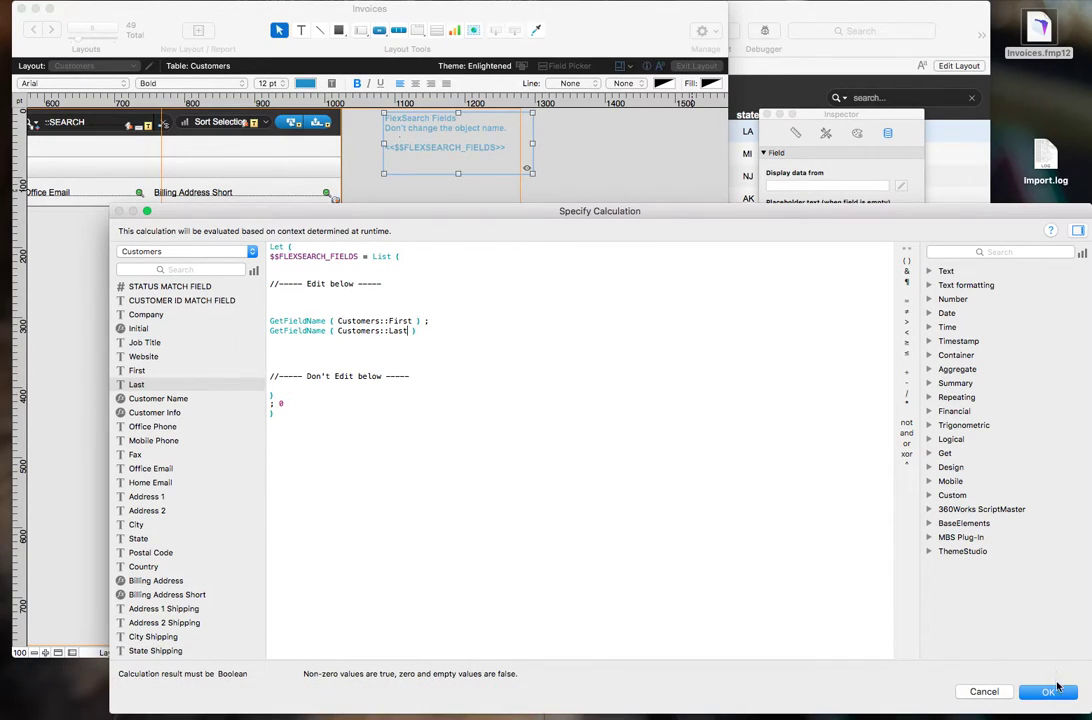
pyautogui.click(1046, 694)
pyautogui.press('super+b')
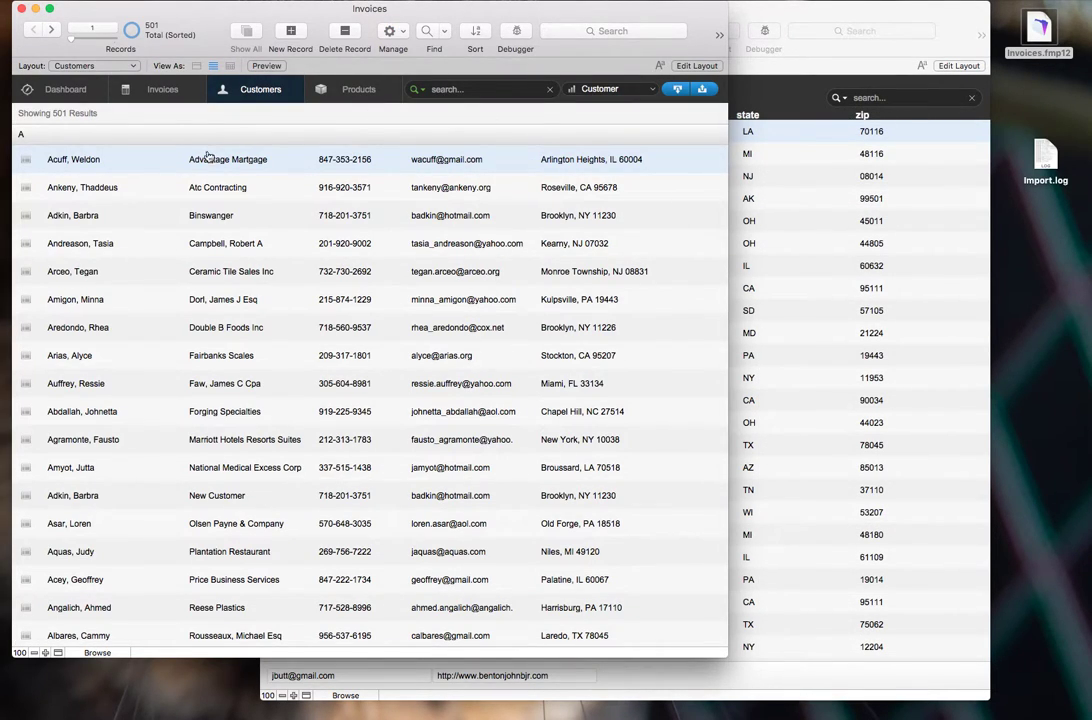
# Search the customers for "advantage" and clear the search.
pyautogui.click(501, 88)
pyautogui.write('advantage')
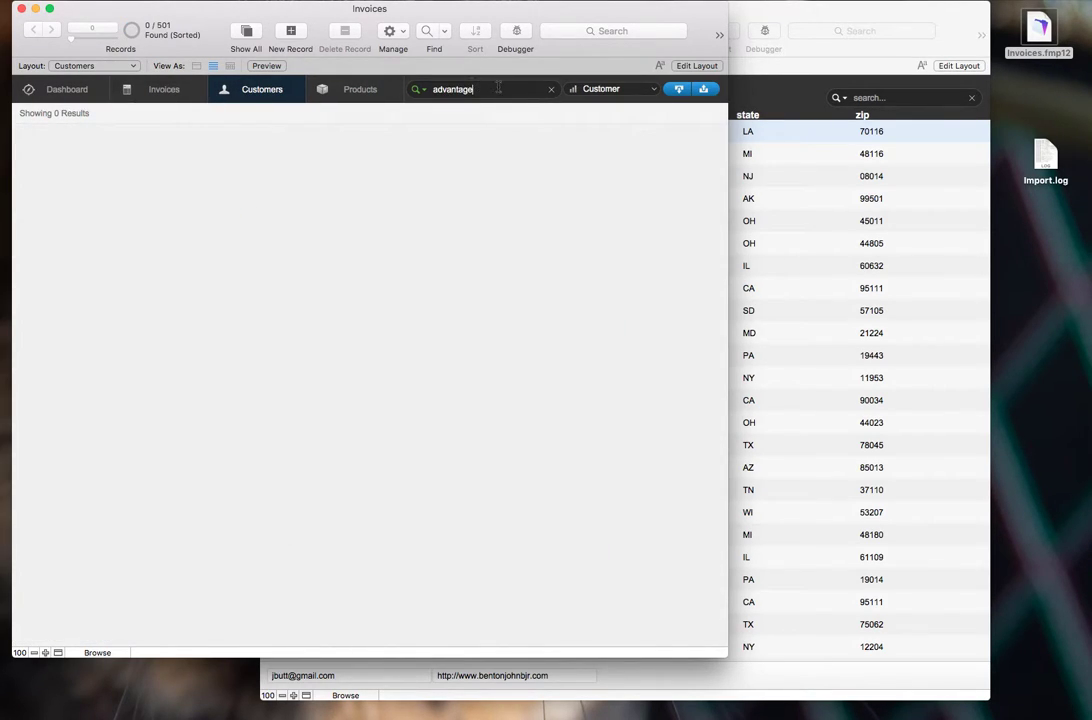
pyautogui.click(550, 89)
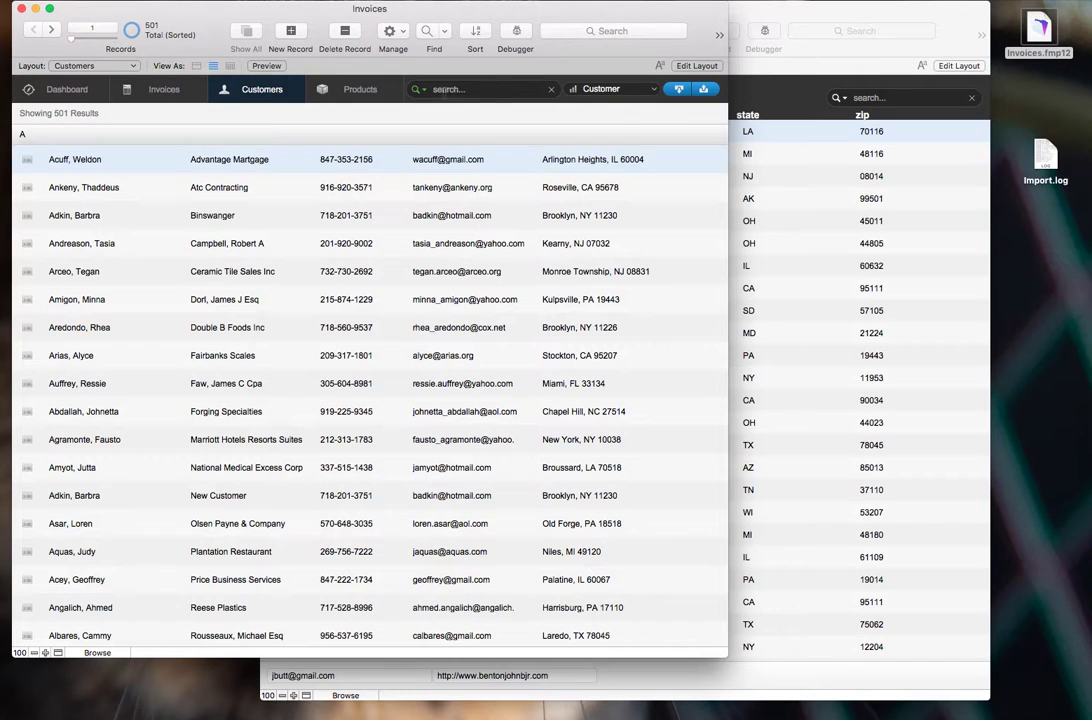
# Search the customers by part of a last name and by the end of a first name, and clear the search.
pyautogui.click(502, 89)
pyautogui.write('ac')
pyautogui.press('Return')
pyautogui.press('BackSpace')
pyautogui.press('BackSpace')
pyautogui.press('BackSpace')
pyautogui.press('BackSpace')
pyautogui.press('BackSpace')
pyautogui.write('eldon')
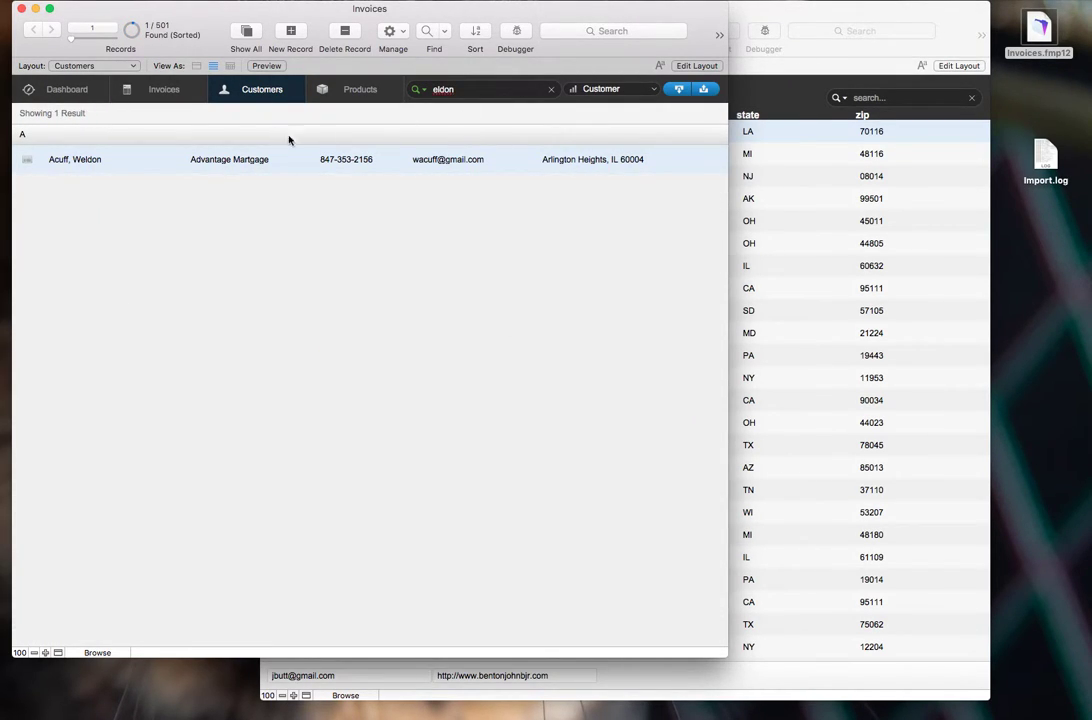
pyautogui.click(550, 89)
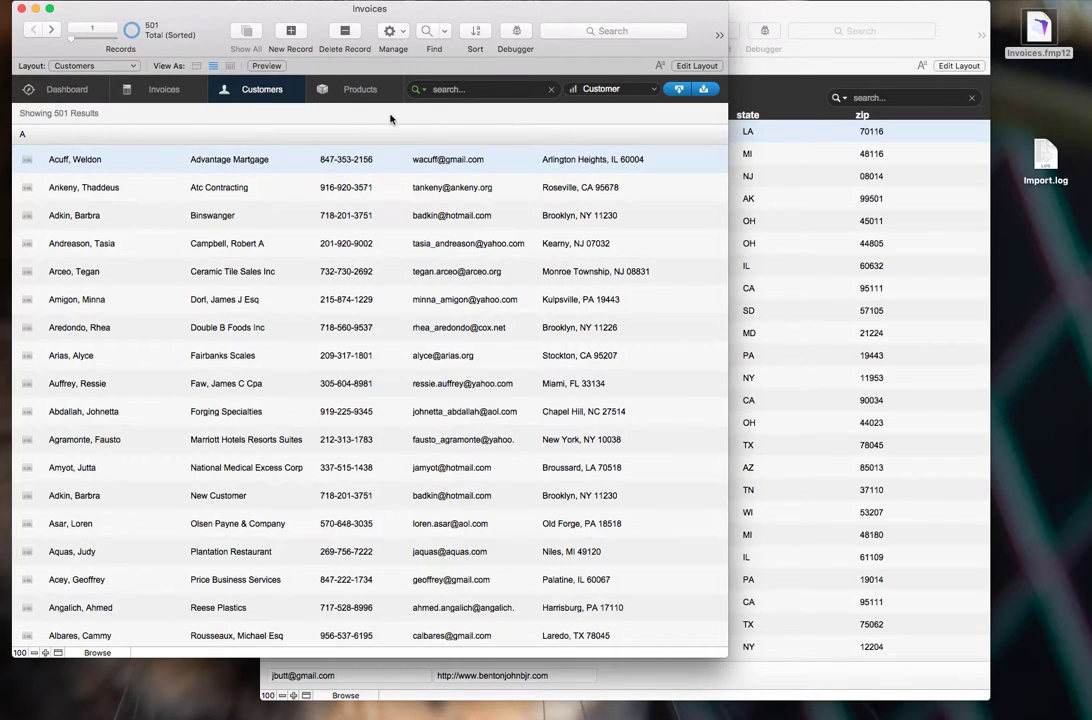
# Assign the "OnLayoutExit: Save SearchBar" script to the Customers layout's OnLayoutExit trigger.
pyautogui.click(206, 157)
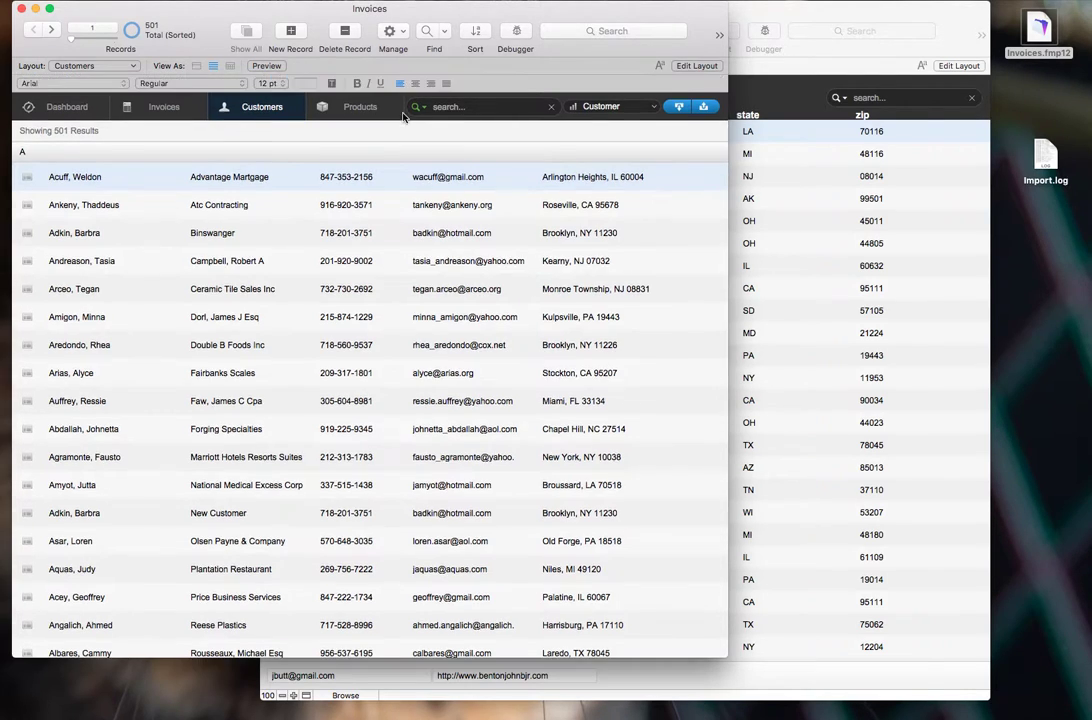
pyautogui.press('super+l')
pyautogui.click(148, 66)
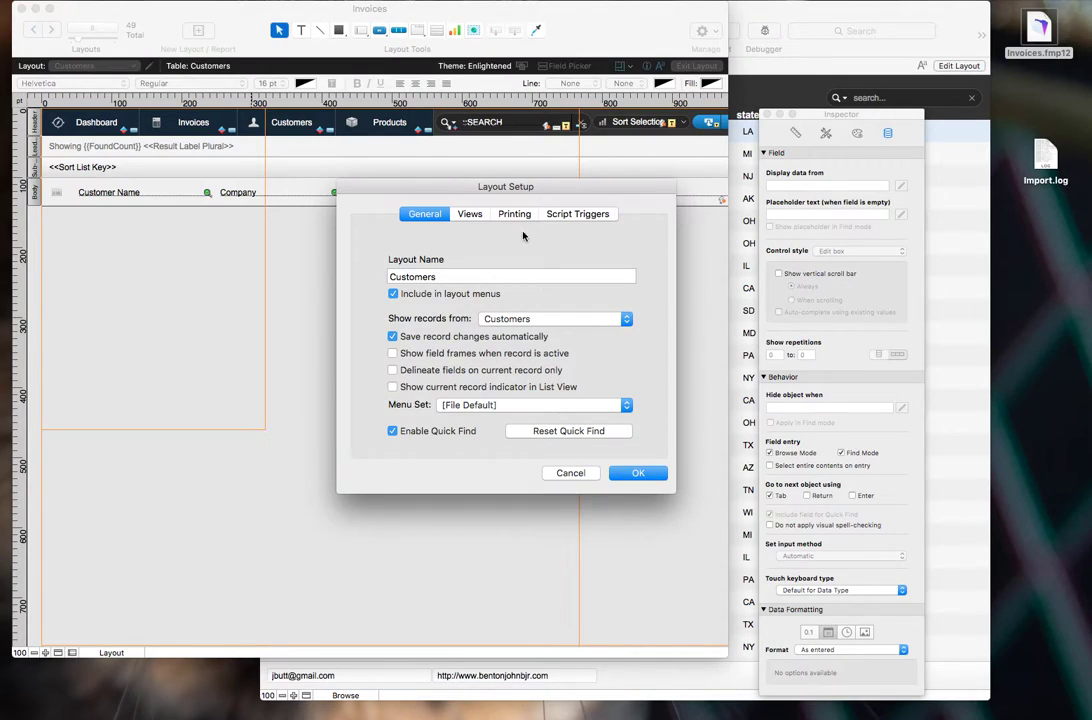
pyautogui.click(563, 213)
pyautogui.scroll(-3, 386, 297)
pyautogui.click(405, 296)
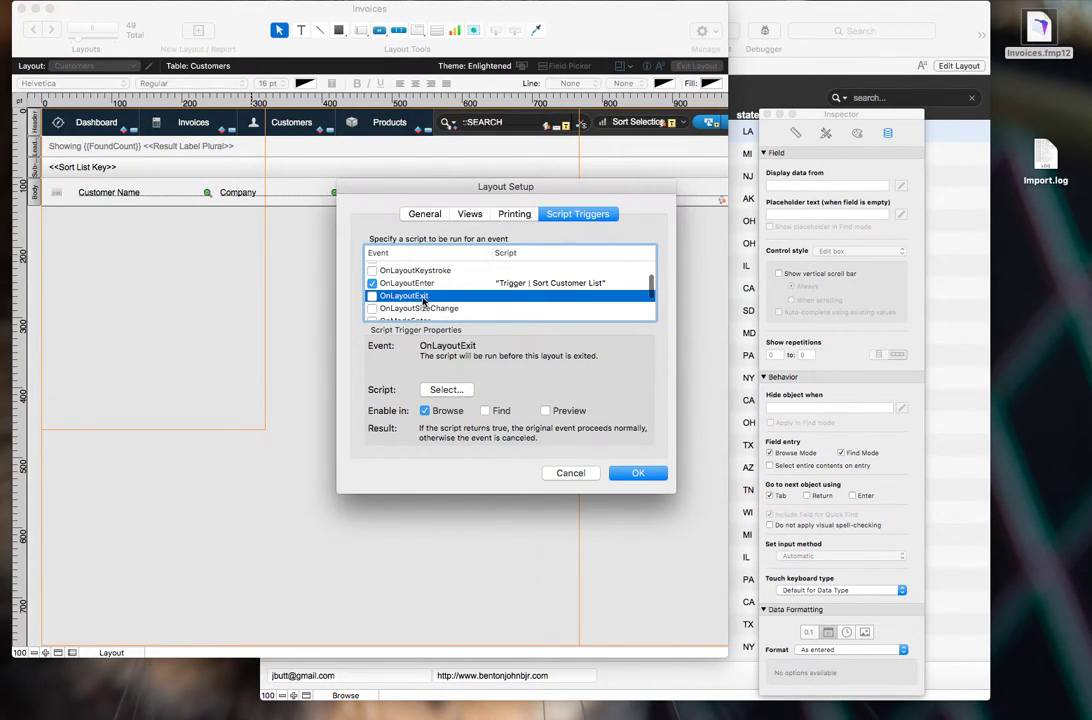
pyautogui.click(372, 296)
pyautogui.scroll(-2, 431, 418)
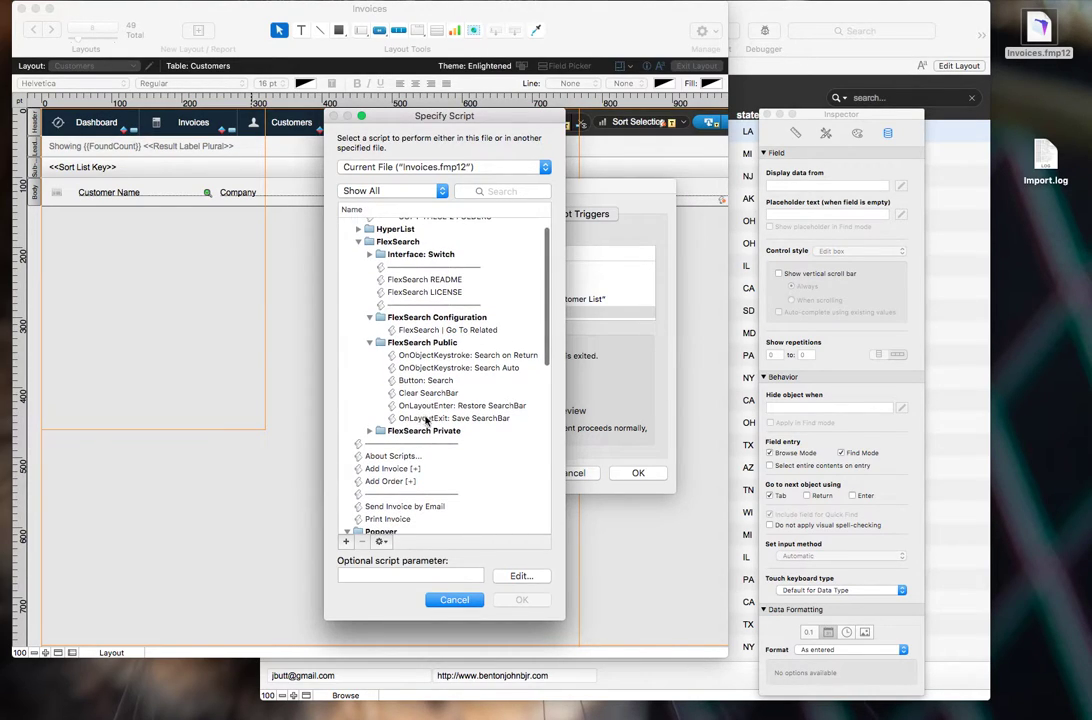
pyautogui.doubleClick(433, 418)
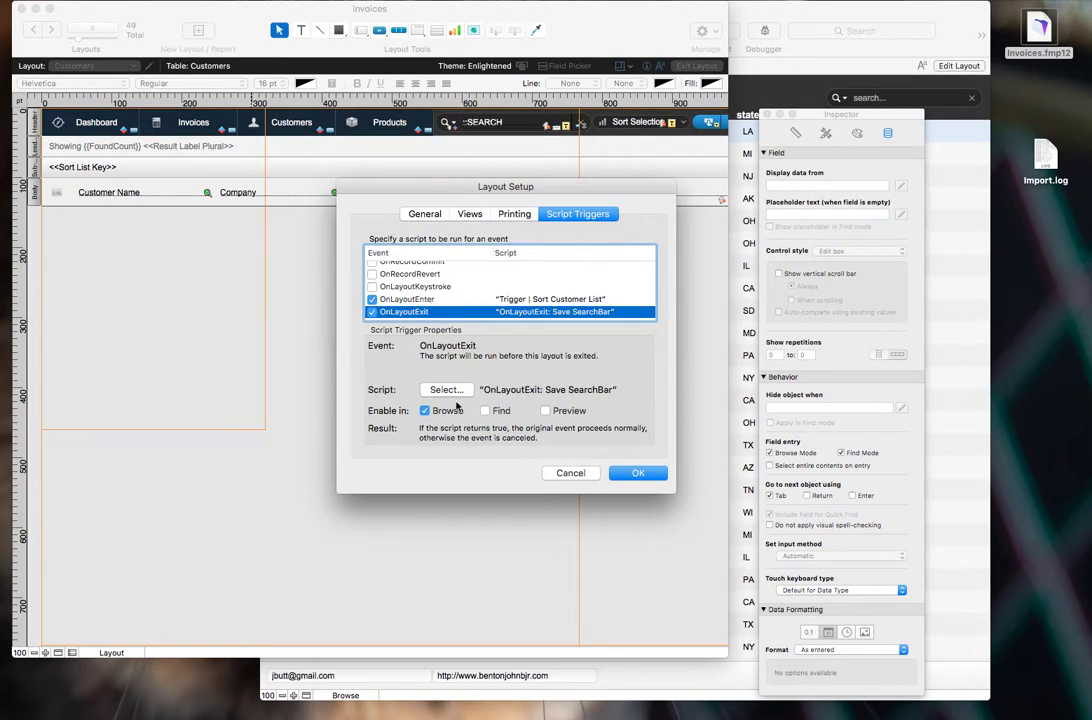
# In the "Trigger | Sort Customer List" script used by OnLayoutEnter, add Perform Script [ "OnLayoutEnter: Restore SearchBar" ] between Sort Records and Scroll Window.
pyautogui.doubleClick(435, 300)
pyautogui.click(380, 541)
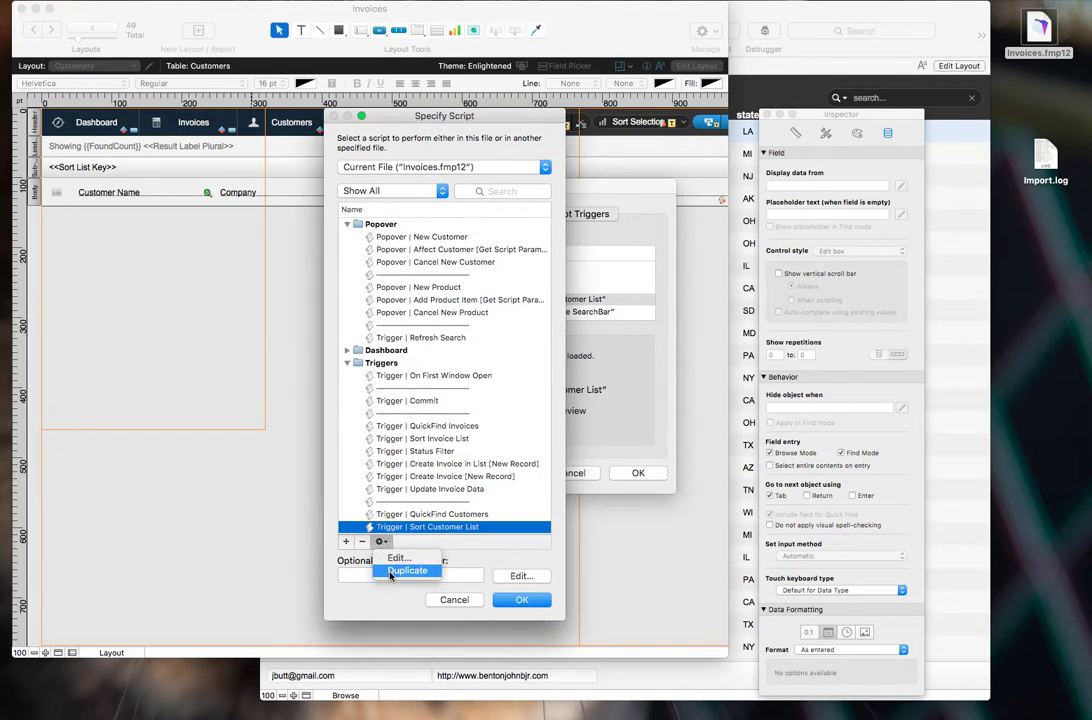
pyautogui.click(222, 315)
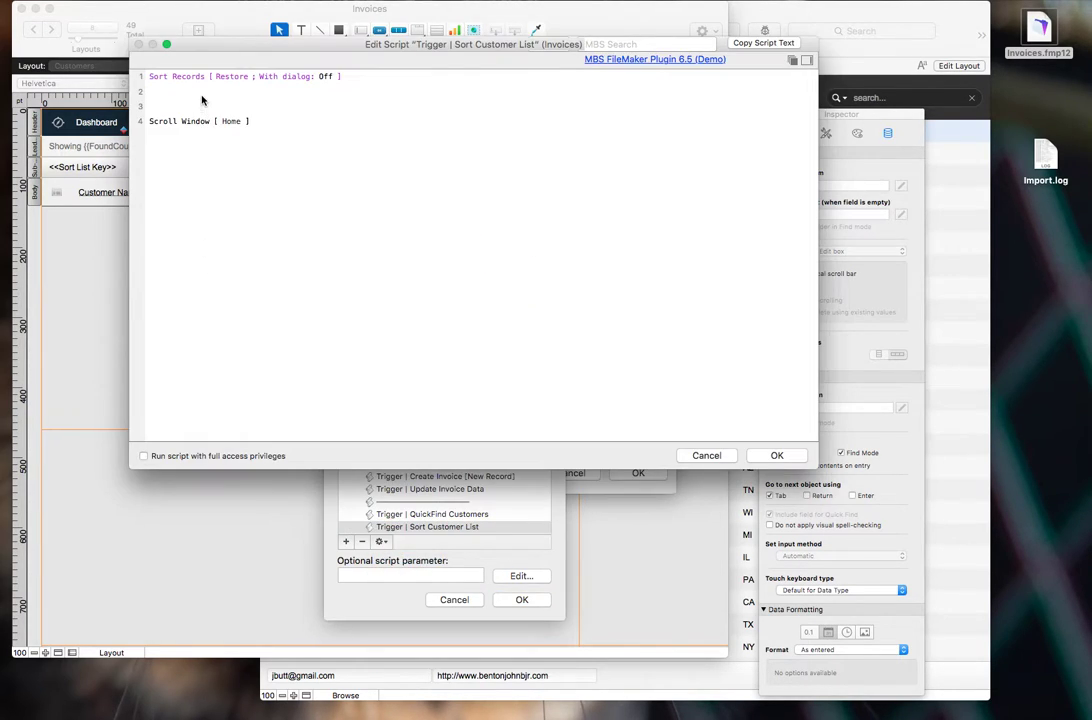
pyautogui.click(202, 100)
pyautogui.press('Return')
pyautogui.press('Return')
pyautogui.press('Return')
pyautogui.click(202, 104)
pyautogui.write('perform')
pyautogui.press('Return')
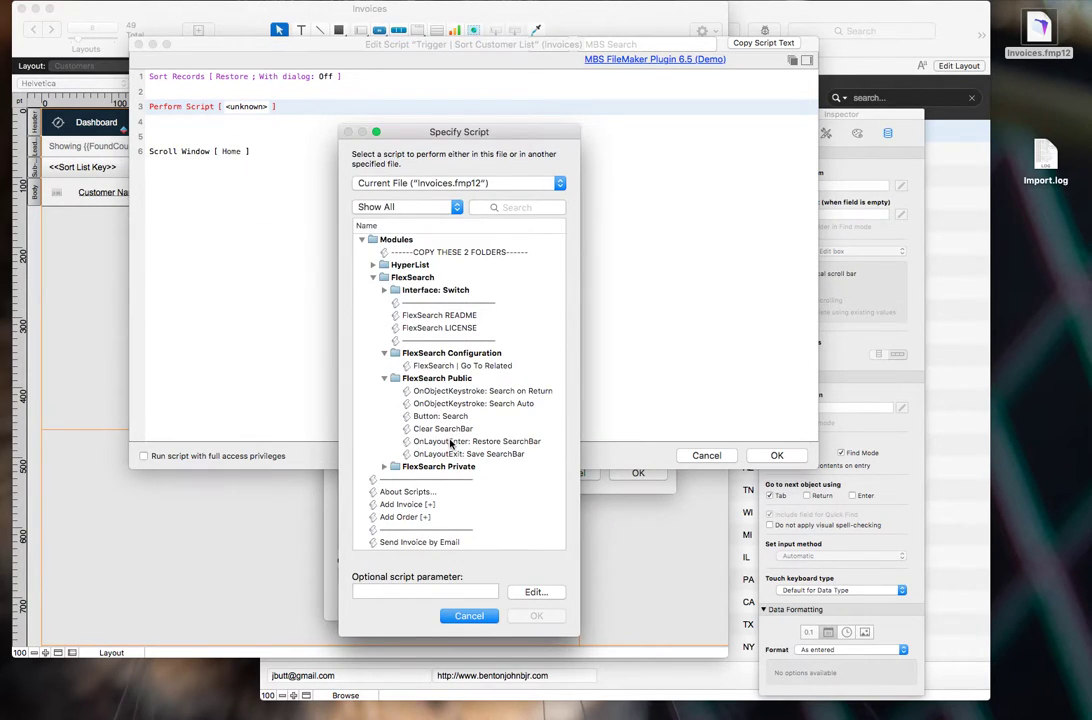
pyautogui.doubleClick(455, 441)
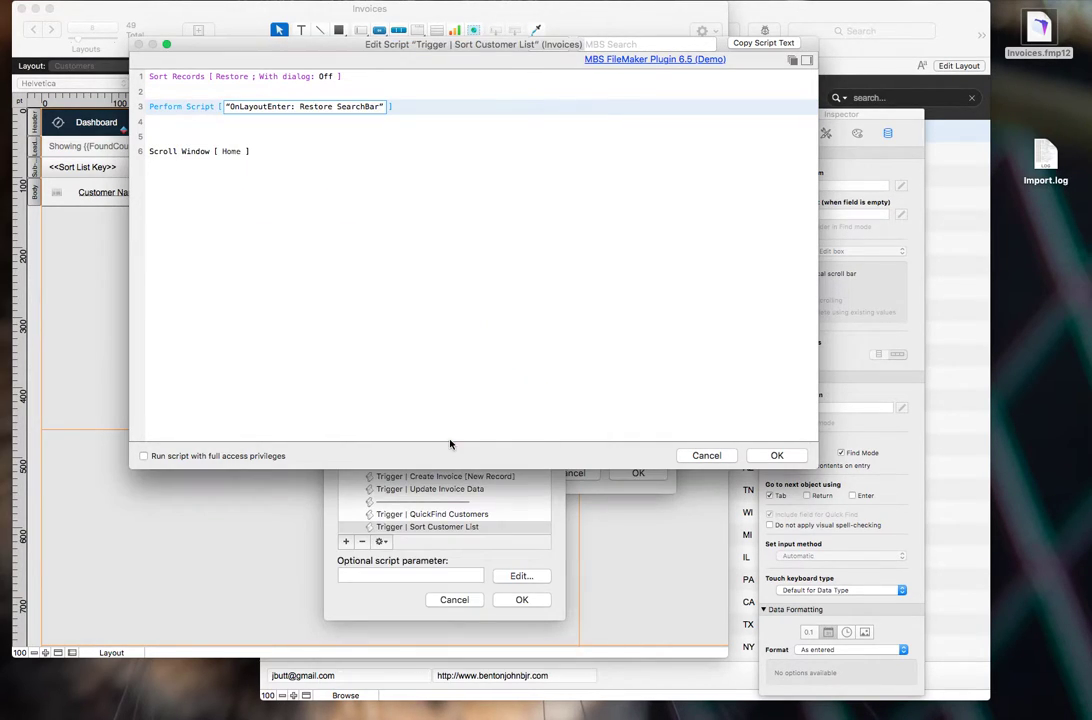
pyautogui.click(776, 455)
pyautogui.click(522, 599)
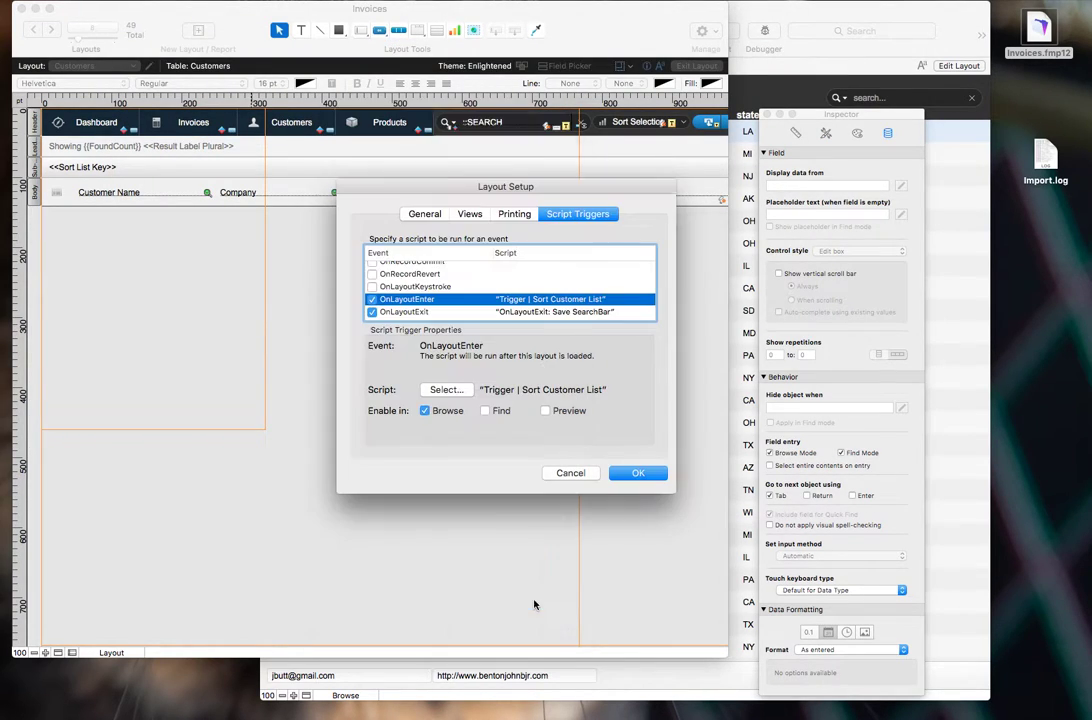
# Save the Customers layout setup and open the Products layout in Layout mode.
pyautogui.click(631, 475)
pyautogui.press('super+b')
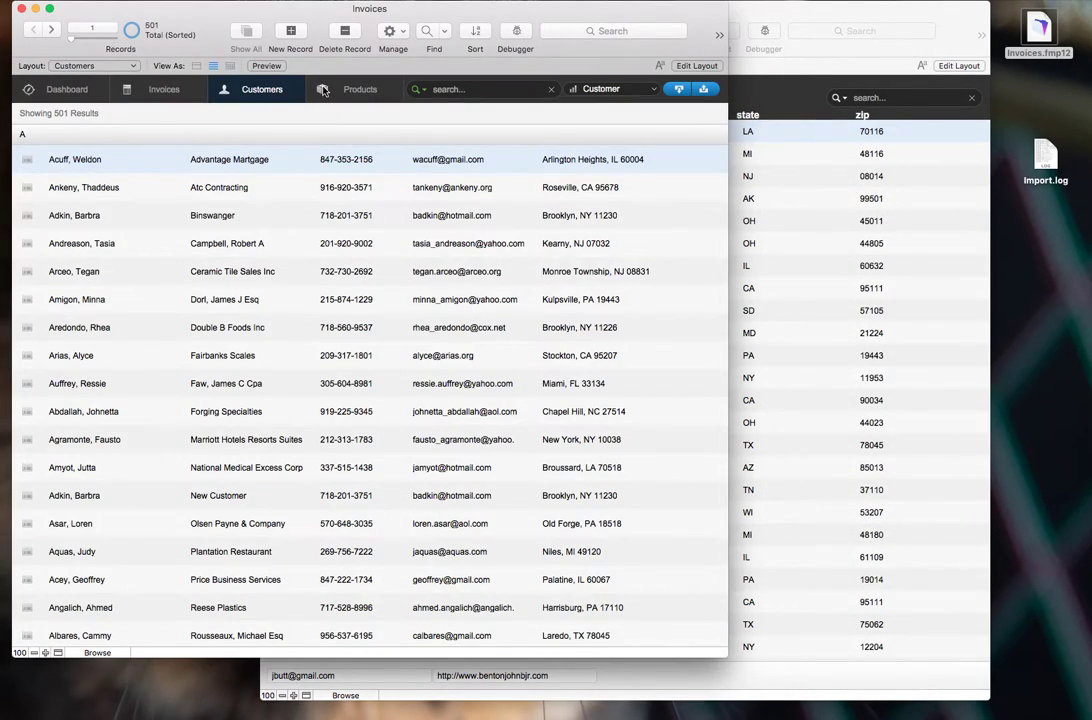
pyautogui.click(322, 90)
pyautogui.press('super+l')
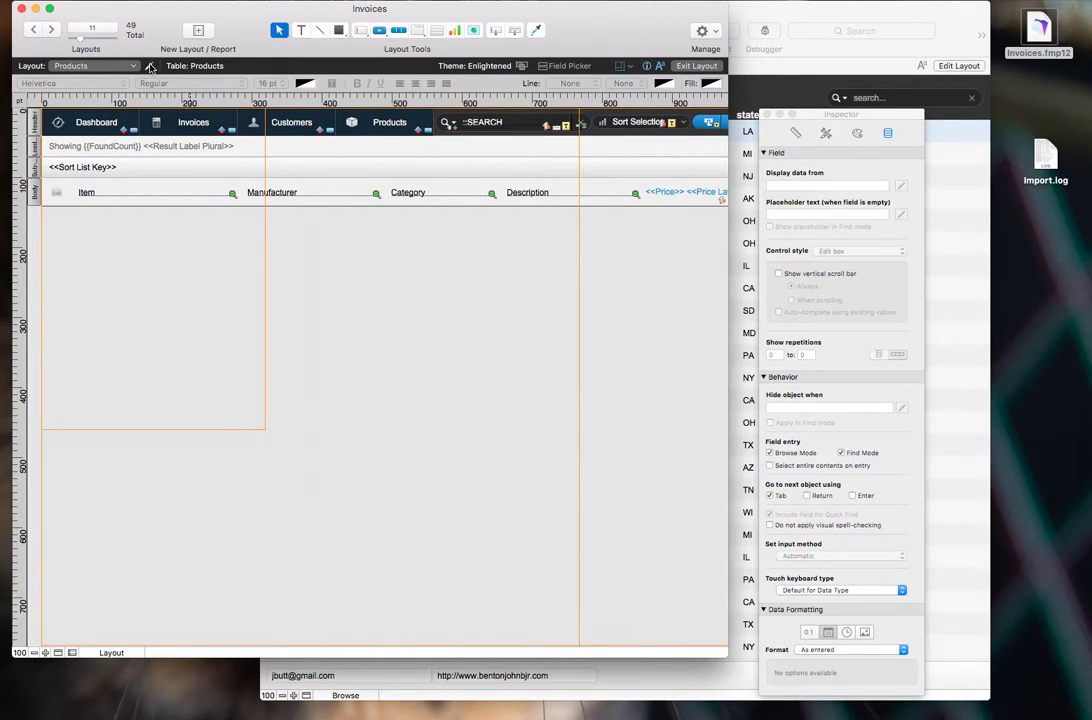
# Assign the "OnLayoutExit: Save SearchBar" script to the Products layout's OnLayoutExit trigger.
pyautogui.click(150, 66)
pyautogui.click(577, 214)
pyautogui.scroll(-2, 397, 300)
pyautogui.click(373, 300)
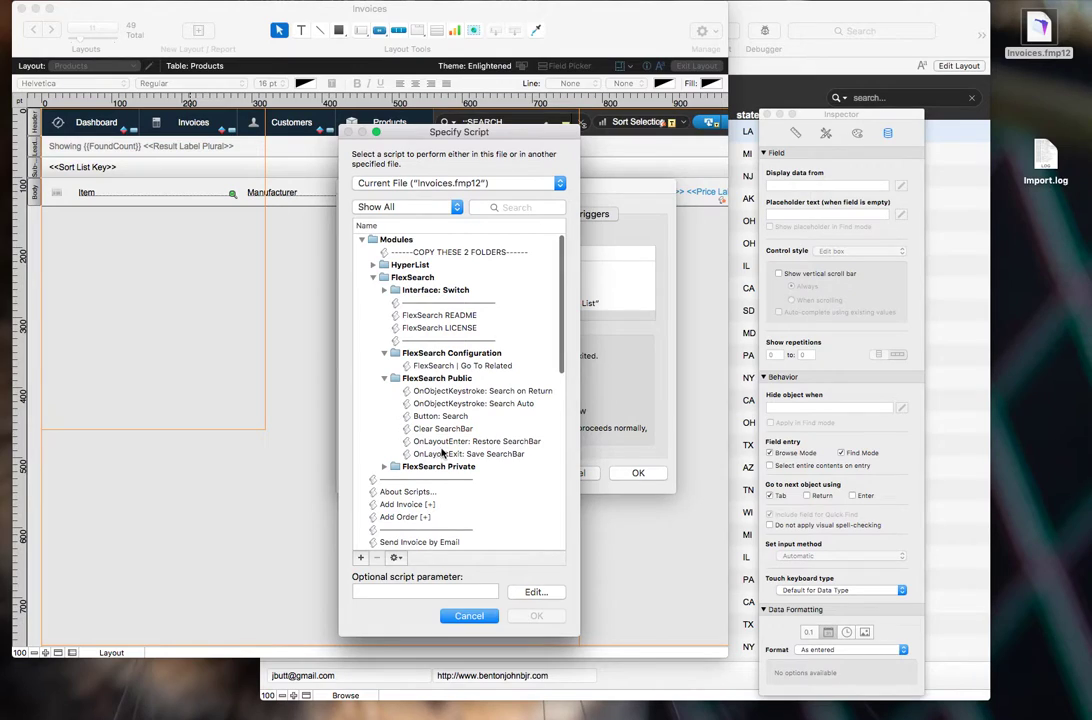
pyautogui.doubleClick(443, 453)
# In the "Trigger | Sort Product List" script used by OnLayoutEnter, add Perform Script [ "OnLayoutEnter: Restore SearchBar" ] between End If and Scroll Window.
pyautogui.click(480, 303)
pyautogui.click(446, 389)
pyautogui.click(395, 557)
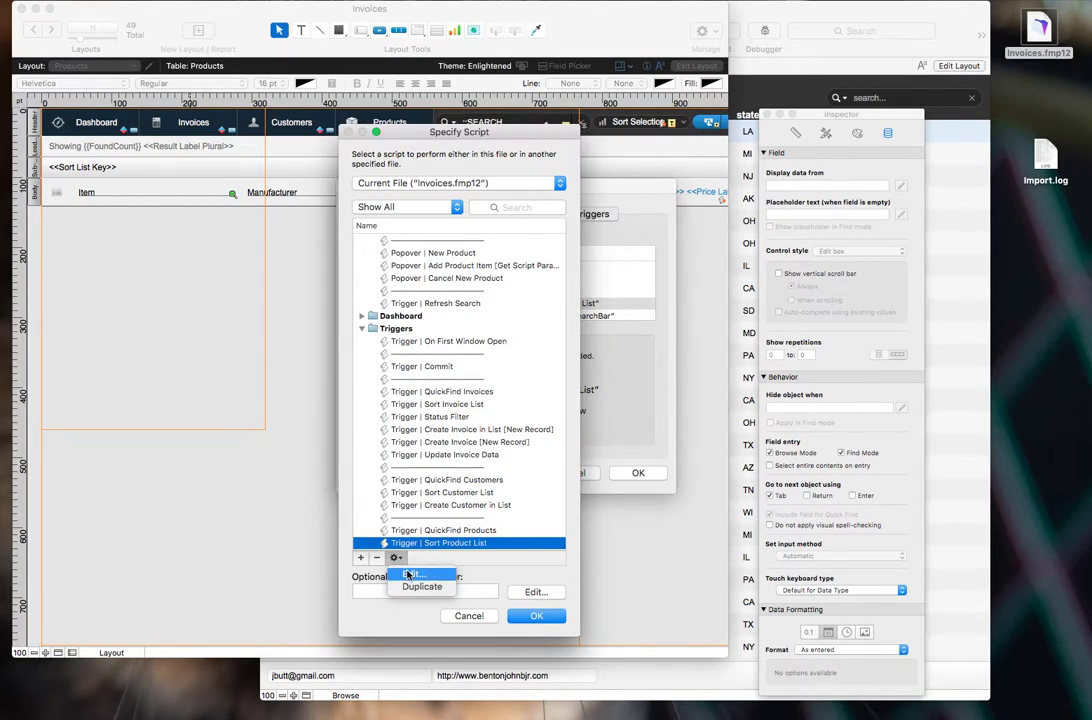
pyautogui.click(410, 573)
pyautogui.click(205, 213)
pyautogui.press('Return')
pyautogui.press('Return')
pyautogui.write('Perform Script')
pyautogui.press('Return')
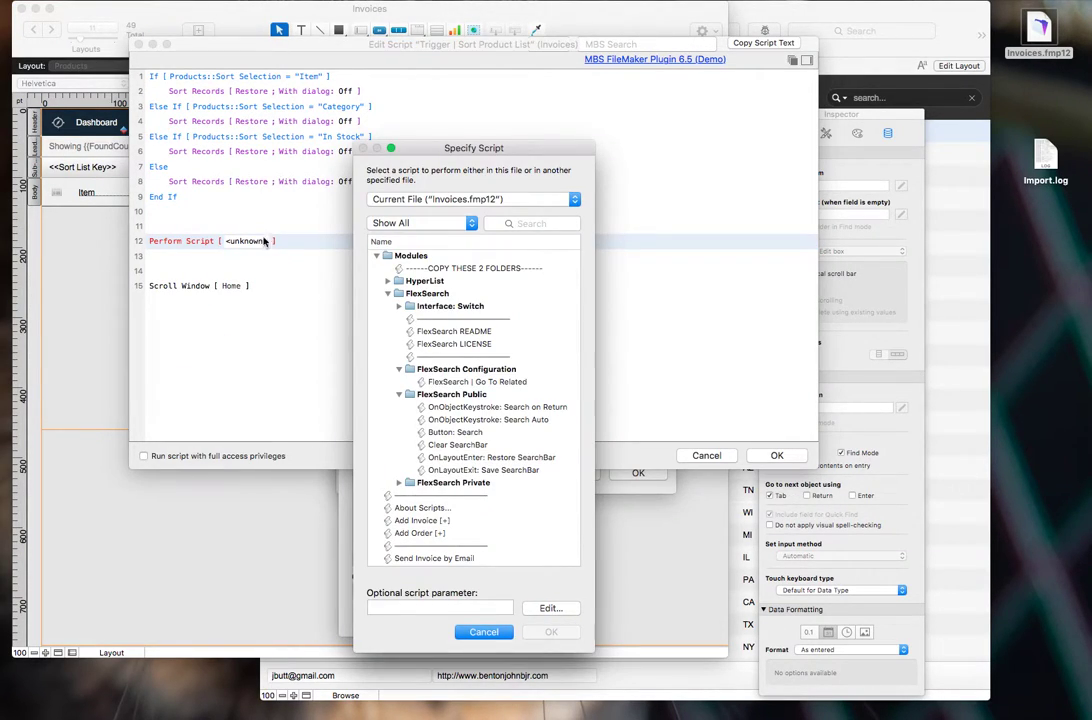
pyautogui.click(472, 458)
pyautogui.doubleClick(472, 458)
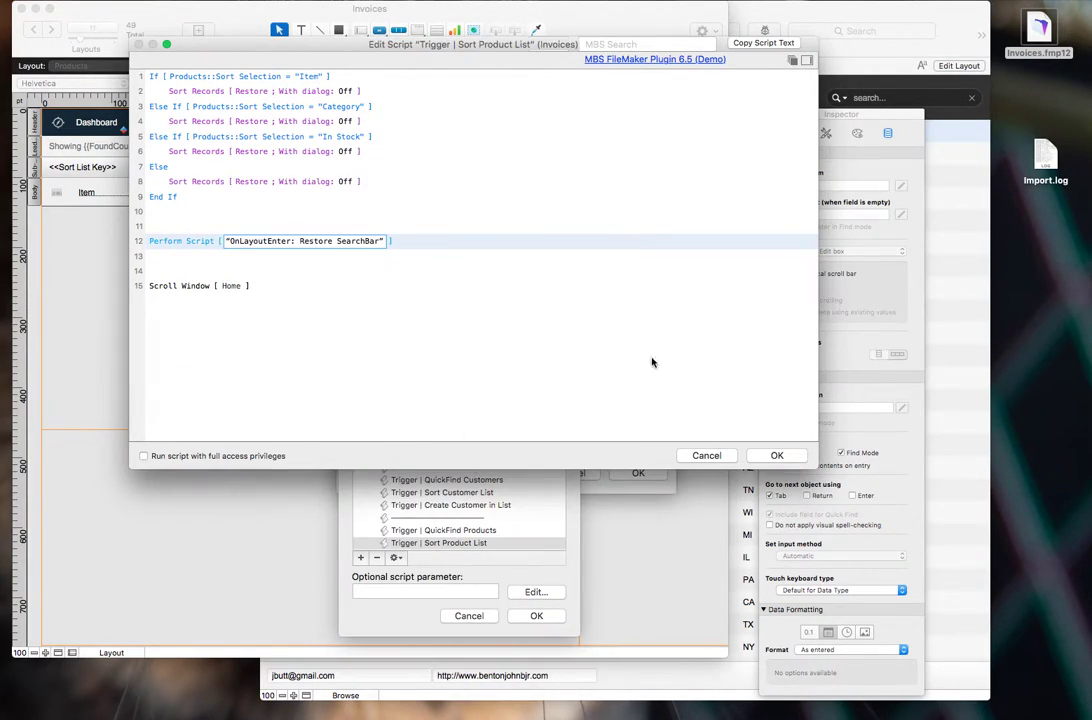
pyautogui.click(777, 455)
# Save the Products layout setup and return to Browse mode.
pyautogui.click(536, 615)
pyautogui.click(639, 472)
pyautogui.press('super+b')
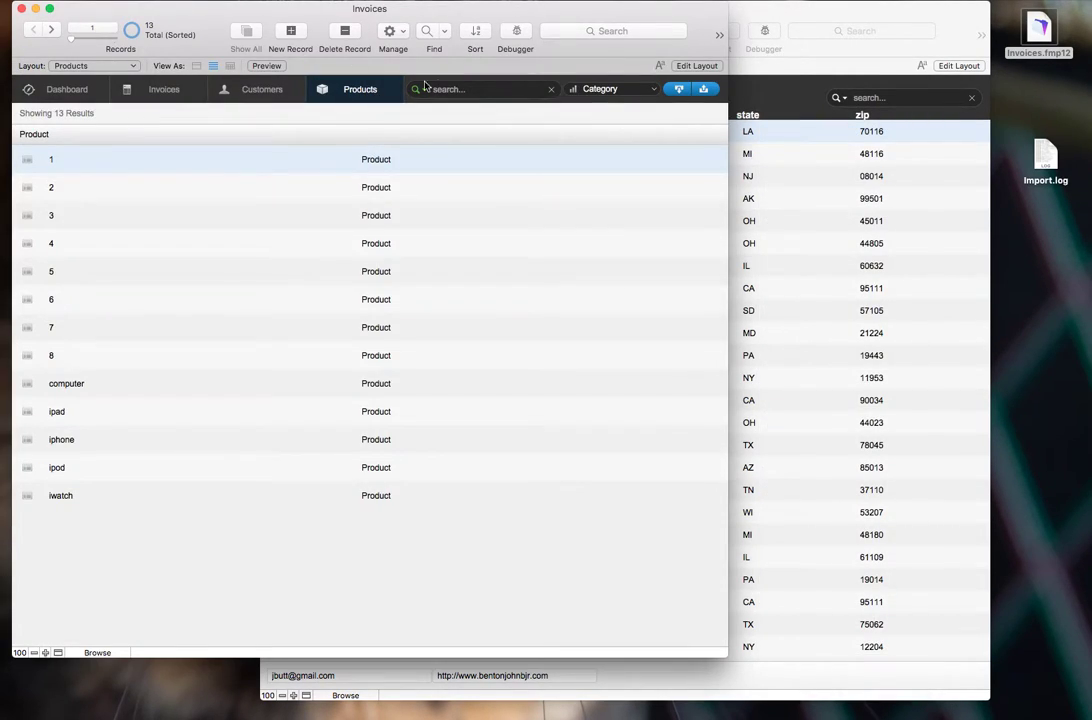
# Search the Products layout for "products" and the Customers layout for "customers".
pyautogui.write('products')
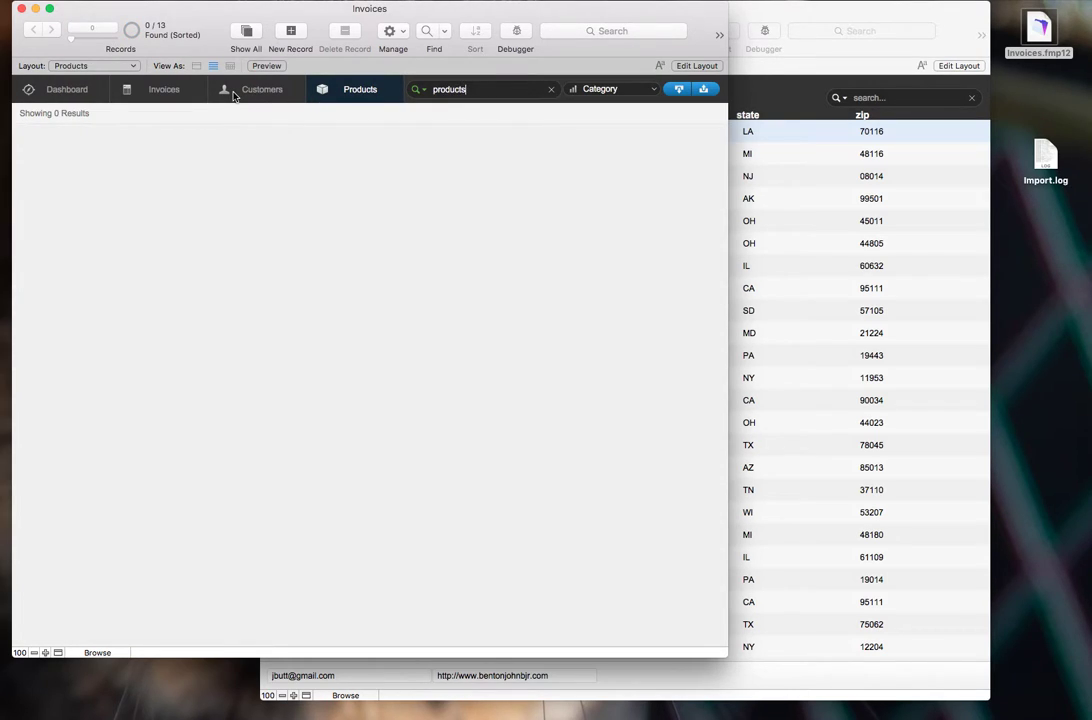
pyautogui.click(214, 88)
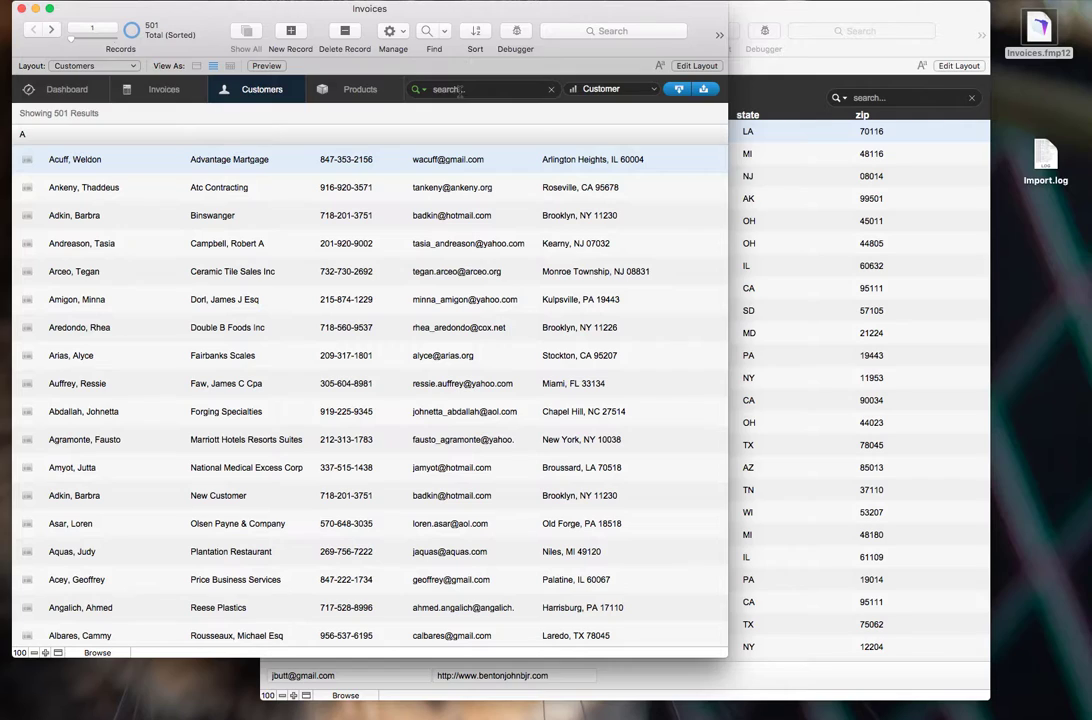
pyautogui.write('customers')
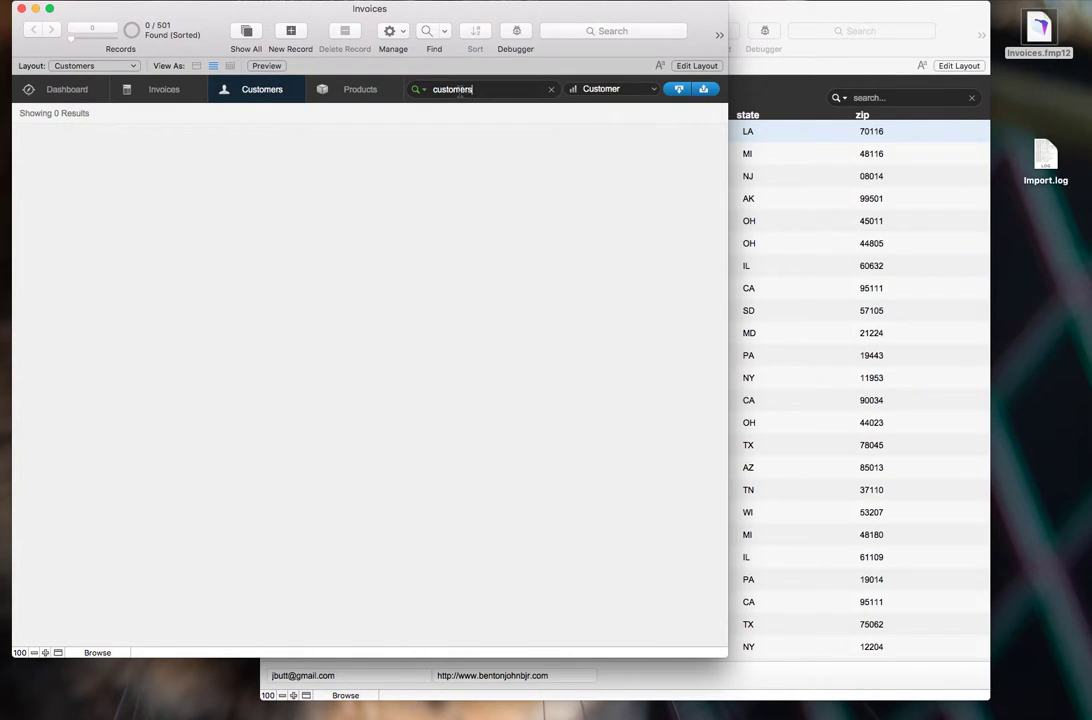
# Switch between Products and Customers to check whether each search bar keeps its own search text.
pyautogui.click(366, 92)
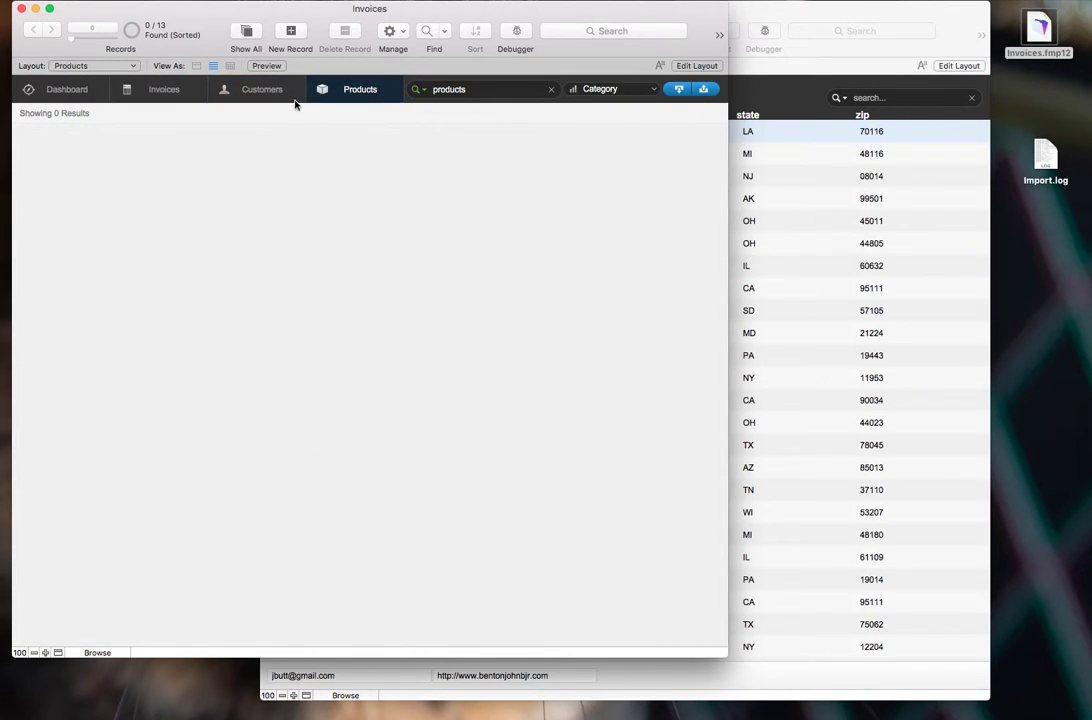
pyautogui.click(279, 97)
pyautogui.click(353, 90)
# Append "lkjflkjflkjf" to the Products search text, visit Customers, and return to Products to check the search bar.
pyautogui.write('lkjlkjf')
pyautogui.click(258, 91)
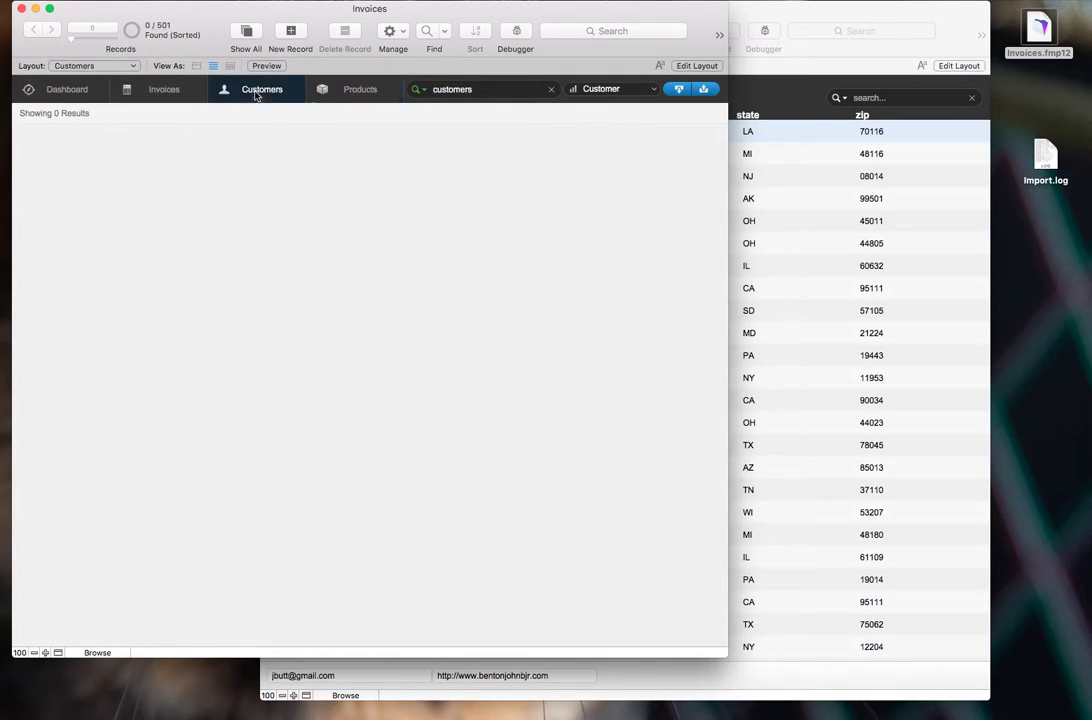
pyautogui.click(487, 91)
pyautogui.click(355, 90)
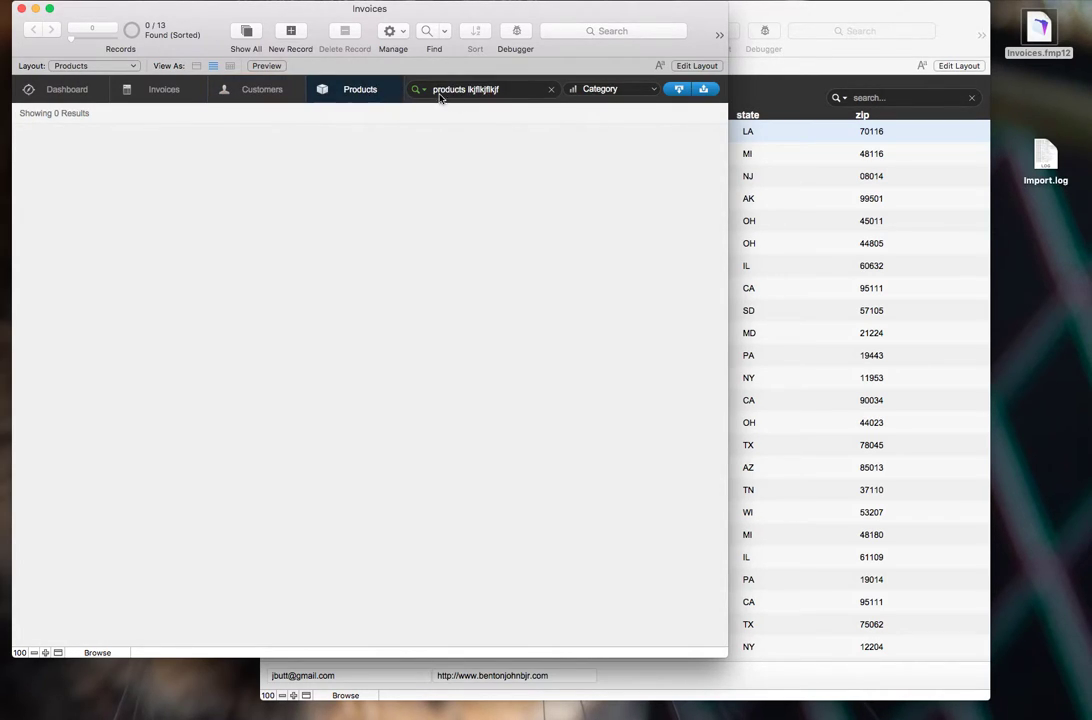
# Alternate between Customers and Products to recheck the restored searches, and clear the Products search.
pyautogui.click(273, 94)
pyautogui.click(382, 91)
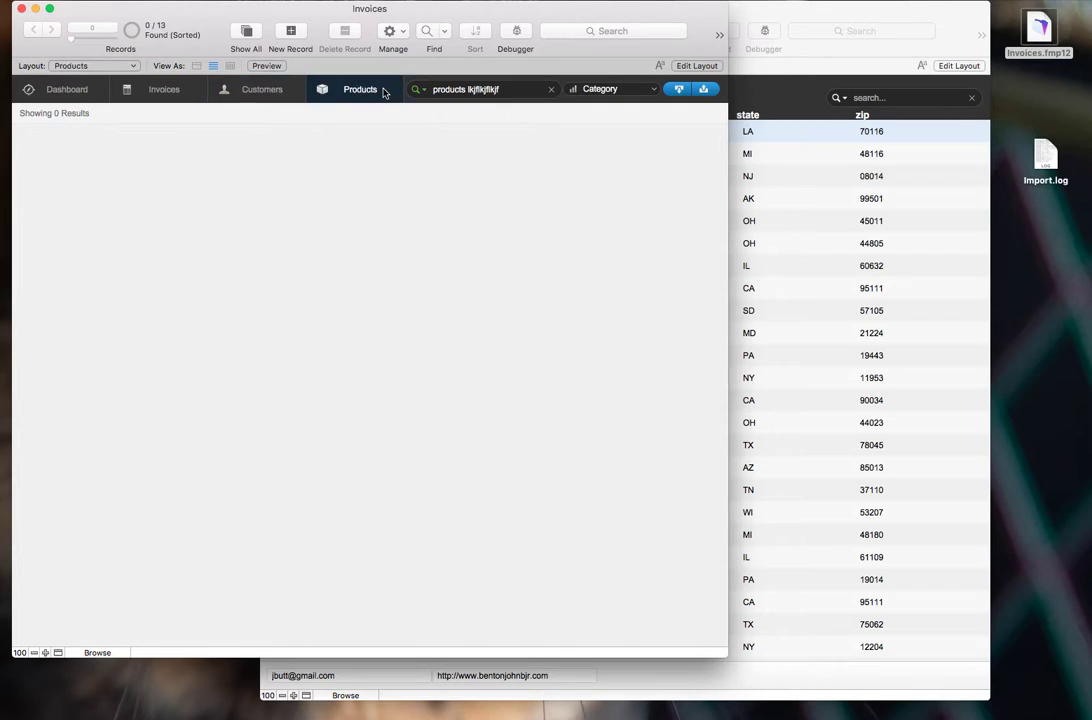
pyautogui.click(268, 92)
pyautogui.click(378, 88)
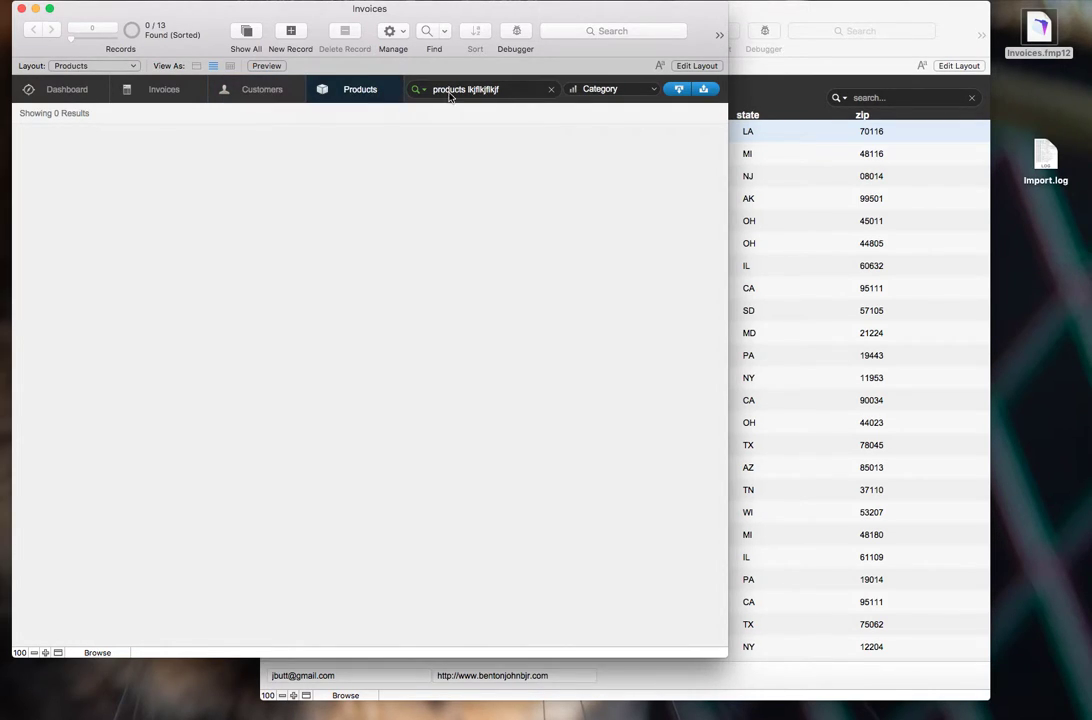
pyautogui.click(550, 89)
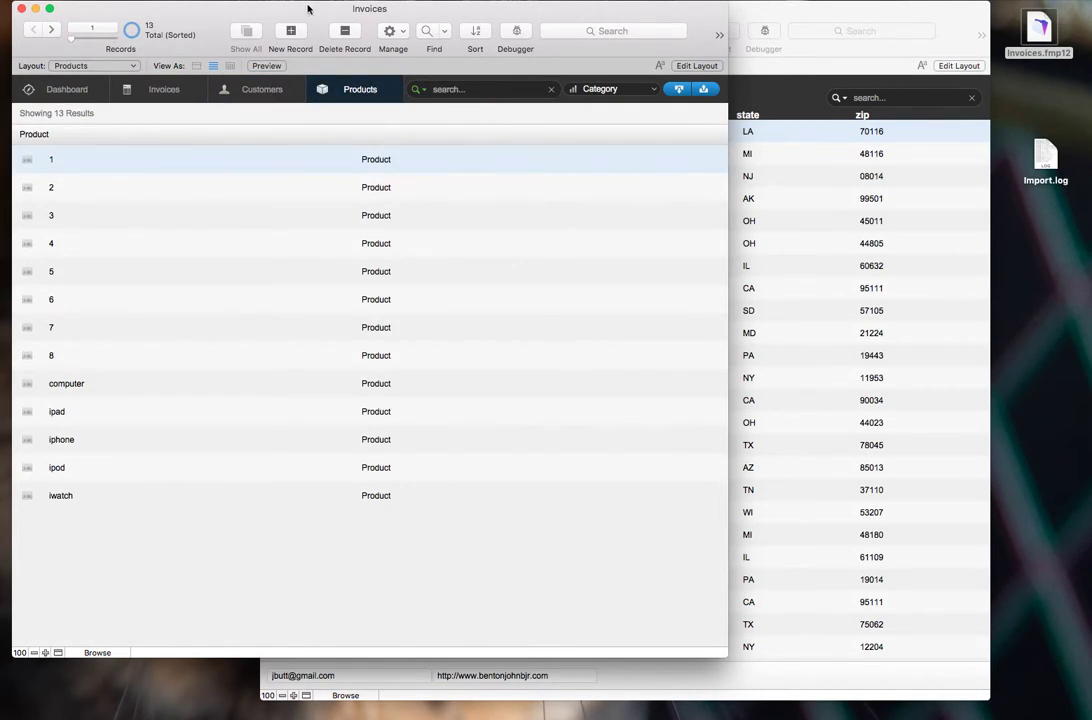